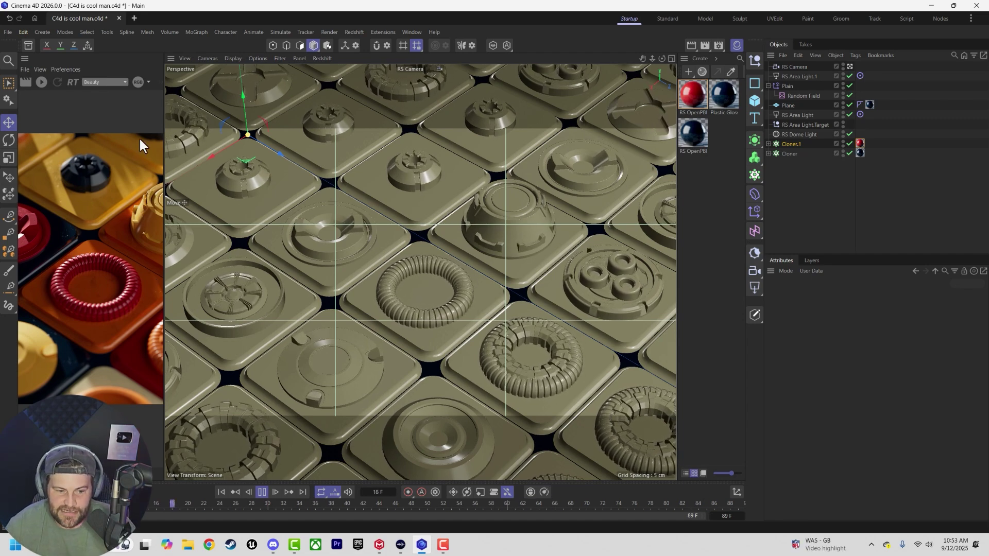
# Stop the animation playback and widen the render view to examine the finished tile render
pyautogui.click(261, 493)
pyautogui.moveTo(165, 256); pyautogui.dragTo(405, 249)
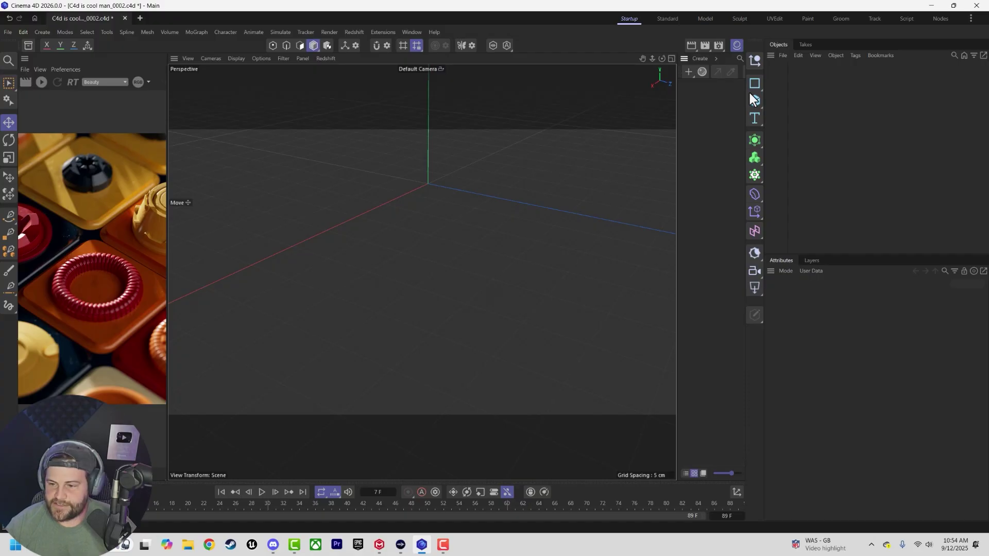
# Create a 20 cm by 20 cm rectangle spline on the XZ plane and round its corners with a 3 cm radius
pyautogui.moveTo(753, 83); pyautogui.dragTo(785, 162)
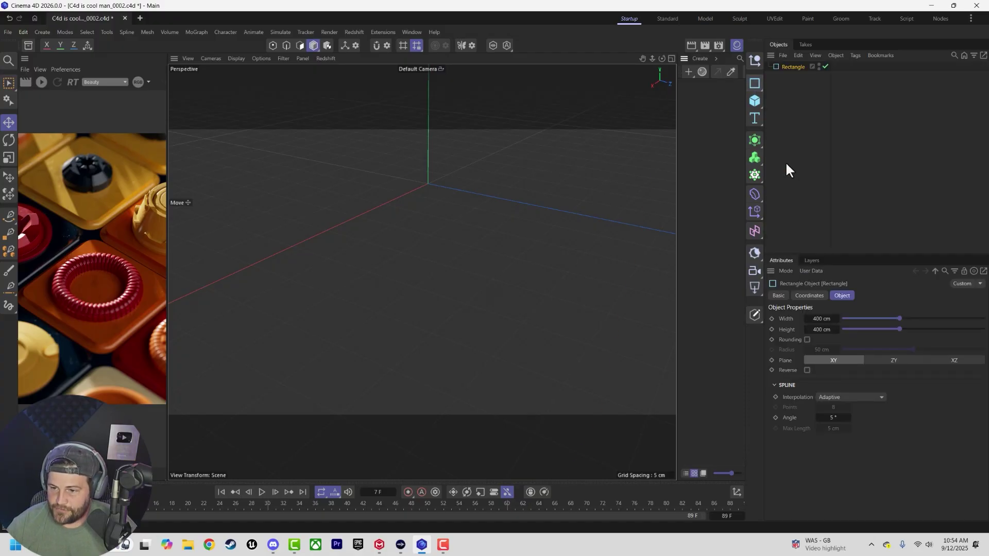
pyautogui.click(948, 360)
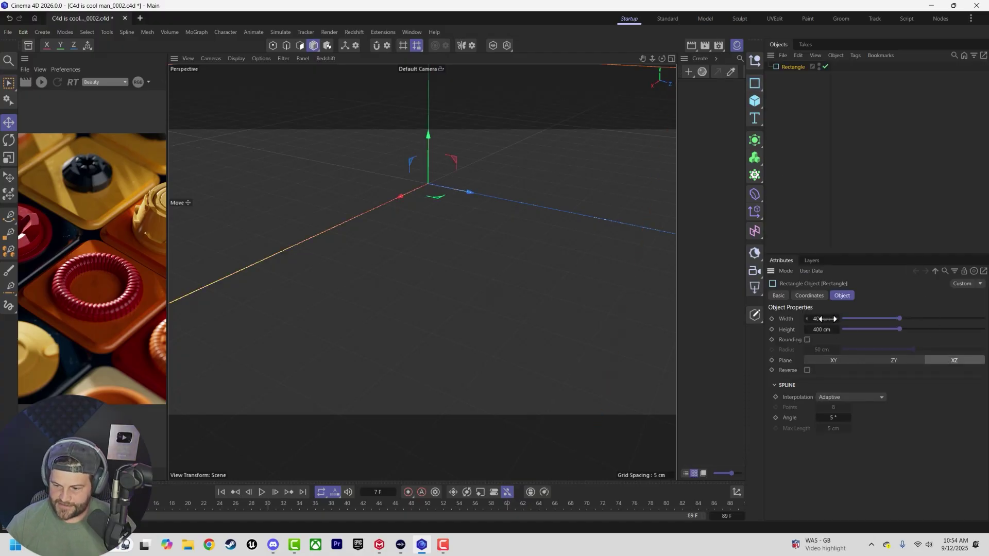
pyautogui.doubleClick(821, 319)
pyautogui.write('20')
pyautogui.press('Tab')
pyautogui.write('20')
pyautogui.press('Return')
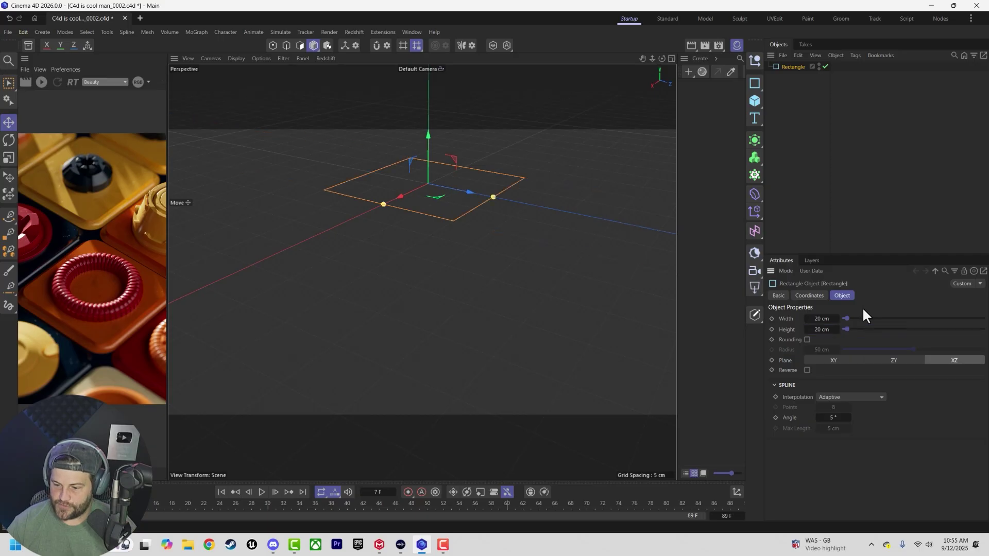
pyautogui.click(806, 339)
pyautogui.moveTo(857, 348); pyautogui.dragTo(847, 352)
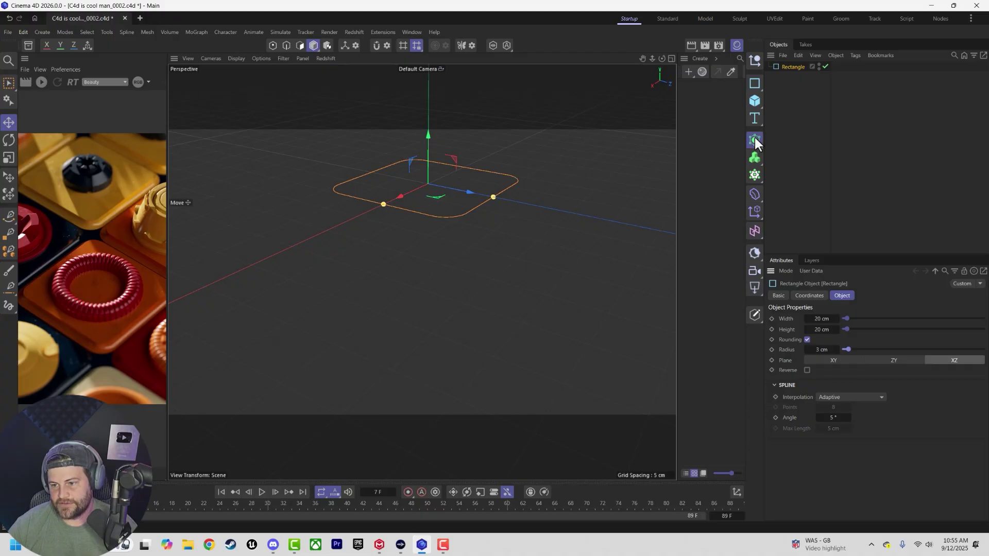
# Extrude the rounded rectangle spline with an offset of 1 cm
pyautogui.moveTo(756, 138); pyautogui.dragTo(783, 171)
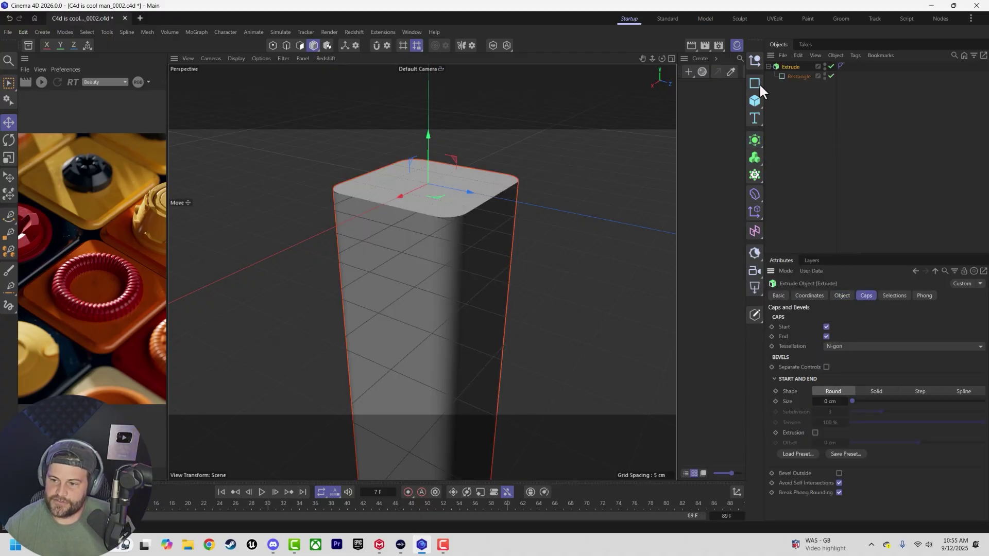
pyautogui.click(842, 295)
pyautogui.doubleClick(846, 328)
pyautogui.write('1')
pyautogui.press('Return')
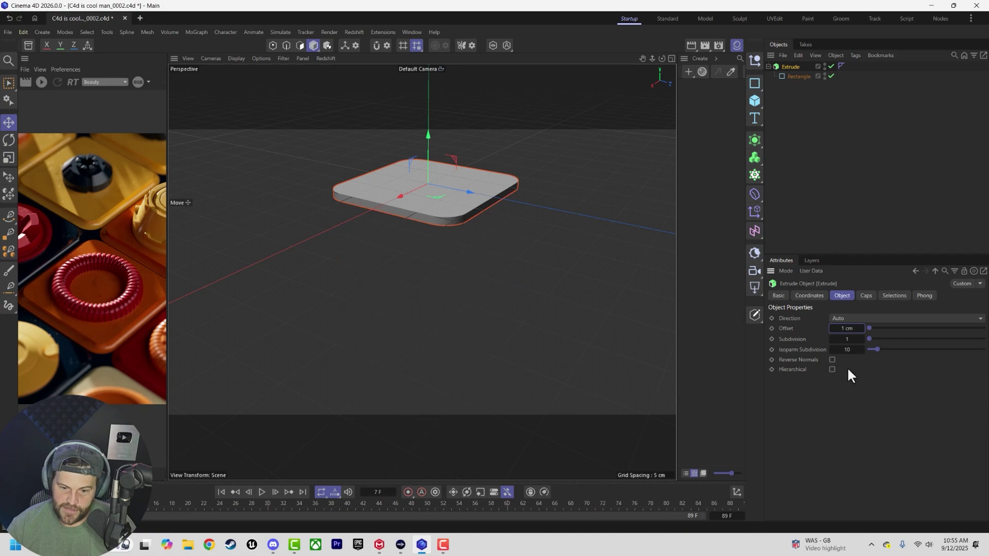
# Give the extrusion's caps a round bevel with a size of about 1.11 cm and a tension of -100 %
pyautogui.click(867, 295)
pyautogui.moveTo(851, 402); pyautogui.dragTo(854, 403)
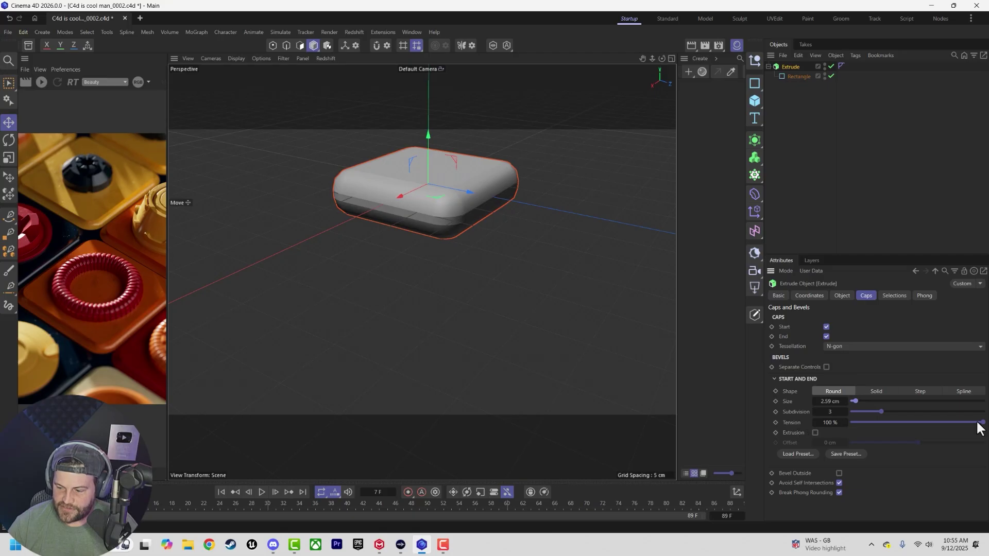
pyautogui.moveTo(979, 423); pyautogui.dragTo(806, 422)
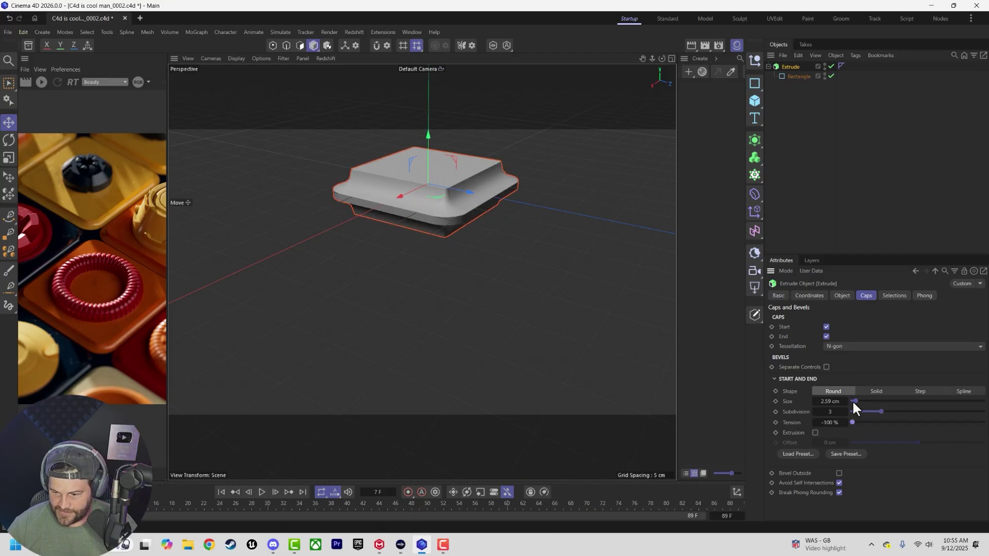
pyautogui.moveTo(852, 400); pyautogui.dragTo(852, 399)
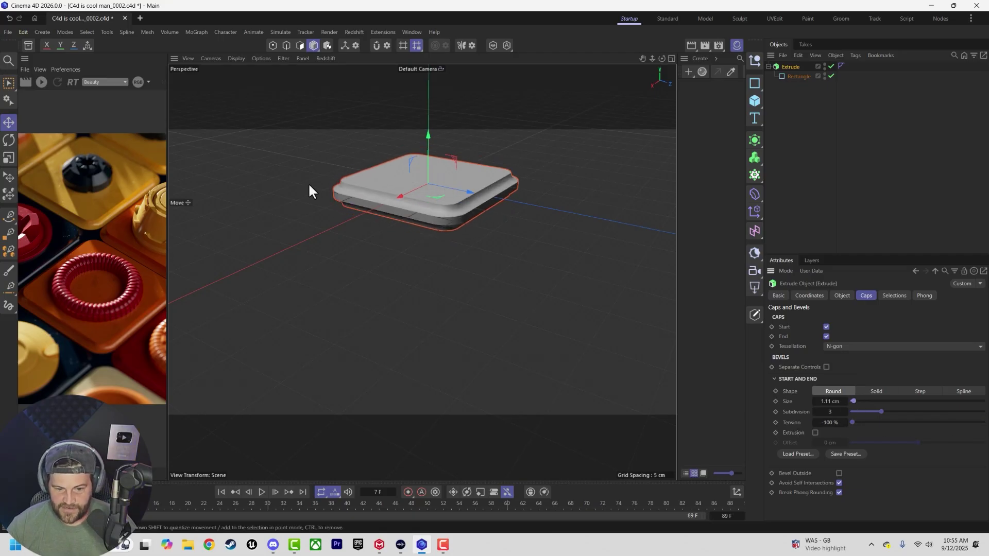
pyautogui.keyDown('alt'); pyautogui.moveTo(404, 188); pyautogui.dragTo(482, 204); pyautogui.keyUp('alt')
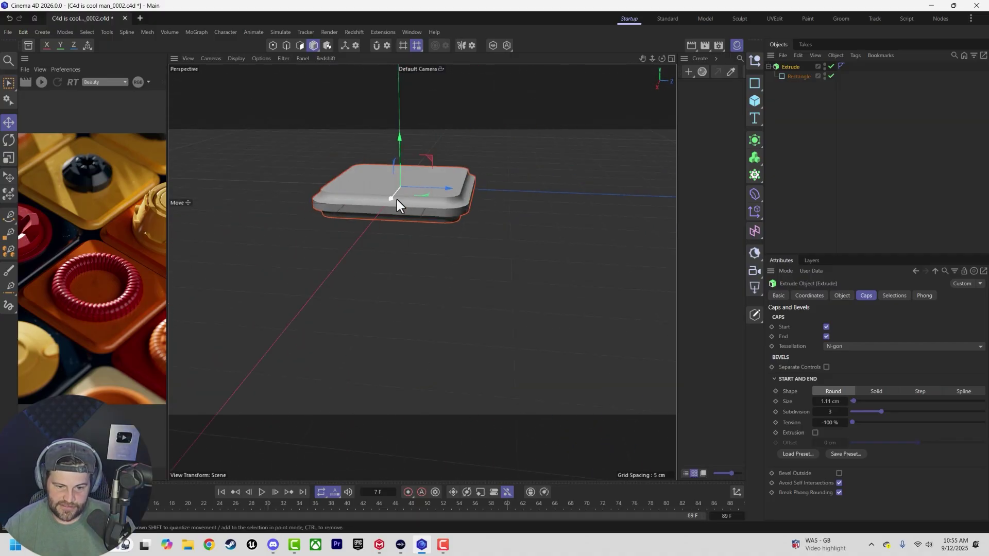
pyautogui.keyDown('alt'); pyautogui.moveTo(395, 199); pyautogui.dragTo(546, 224); pyautogui.keyUp('alt')
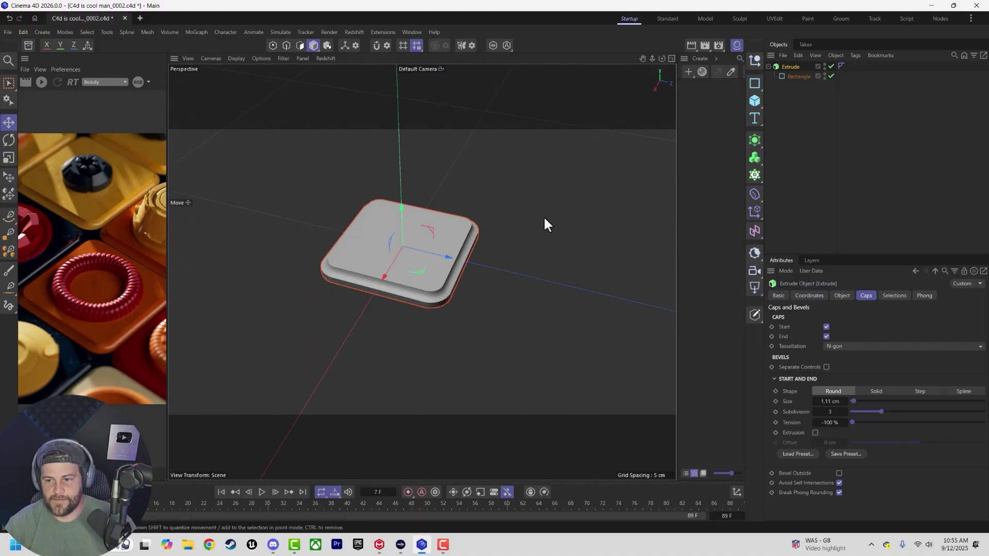
# Put the extruded tile into a grid Cloner with a per-step size of 20.1 cm in X and Z
pyautogui.keyDown('alt'); pyautogui.click(756, 176); pyautogui.keyUp('alt')
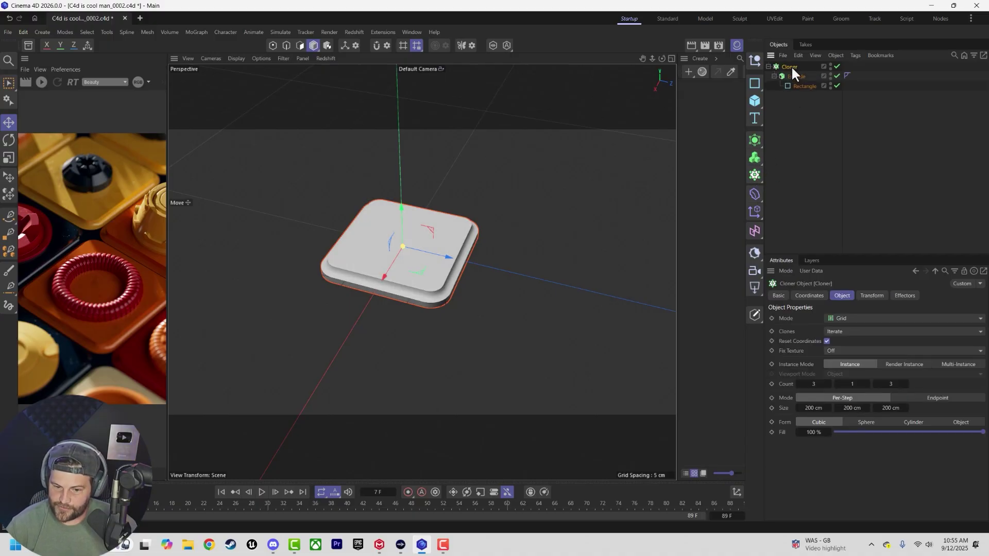
pyautogui.doubleClick(811, 408)
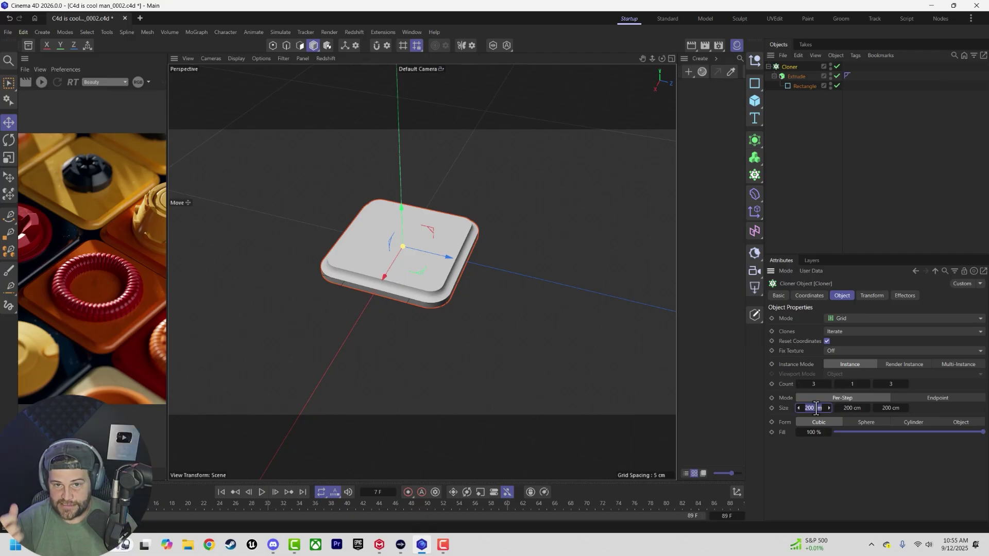
pyautogui.write('20.1')
pyautogui.doubleClick(900, 408)
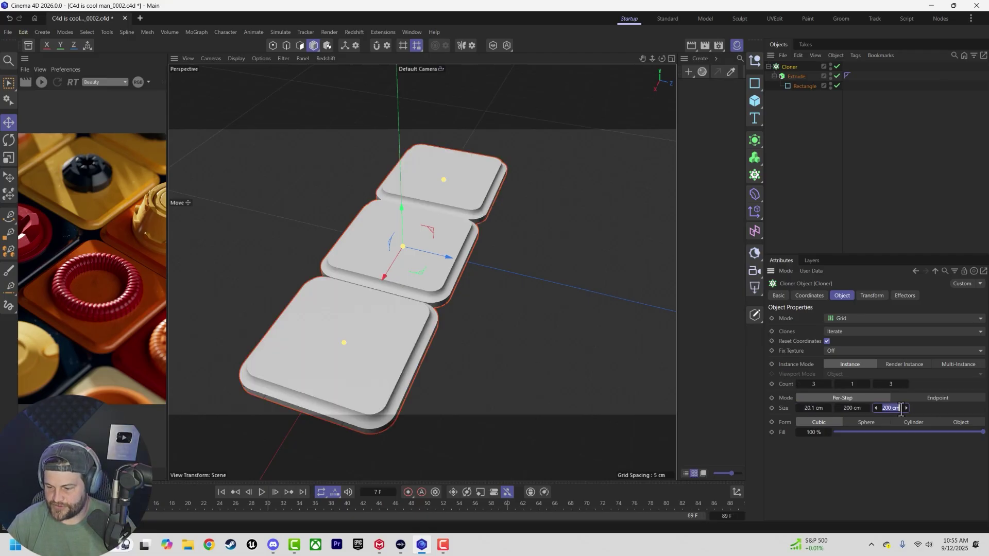
pyautogui.write('20')
pyautogui.press('Return')
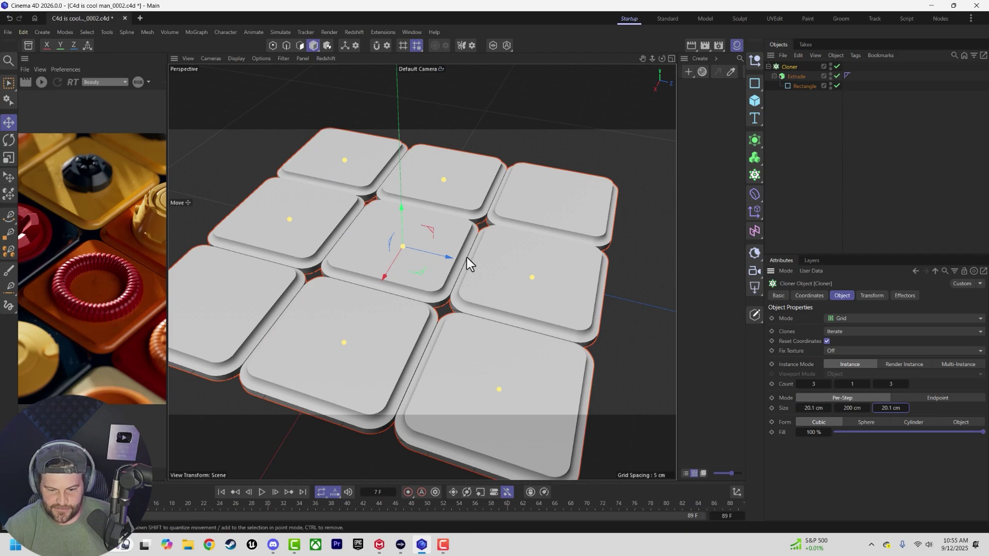
# Set the Cloner's grid count to 20 in both X and Z
pyautogui.scroll(3, 398, 326)
pyautogui.doubleClick(814, 385)
pyautogui.write('20')
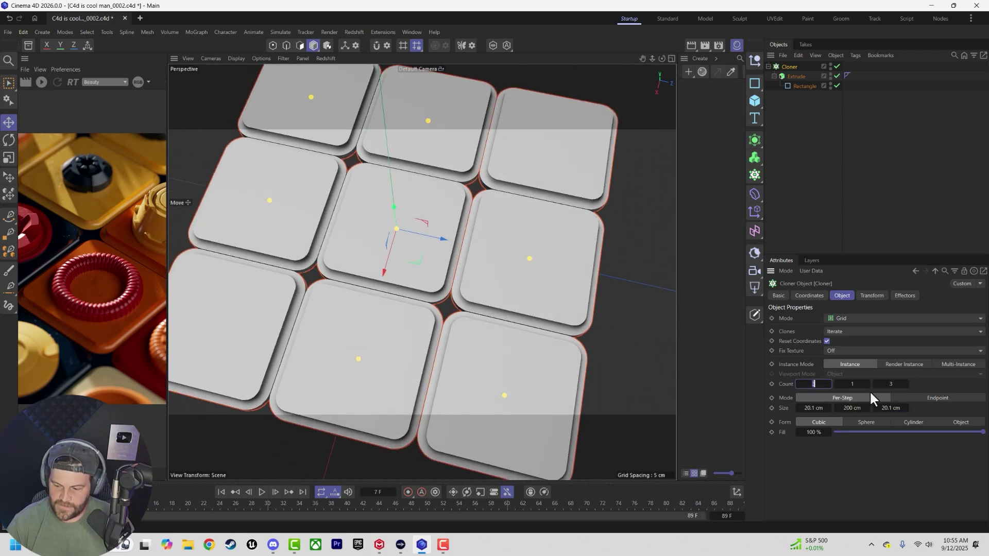
pyautogui.press('Return')
pyautogui.doubleClick(890, 384)
pyautogui.write('20')
pyautogui.press('Return')
pyautogui.scroll(-5, 490, 412)
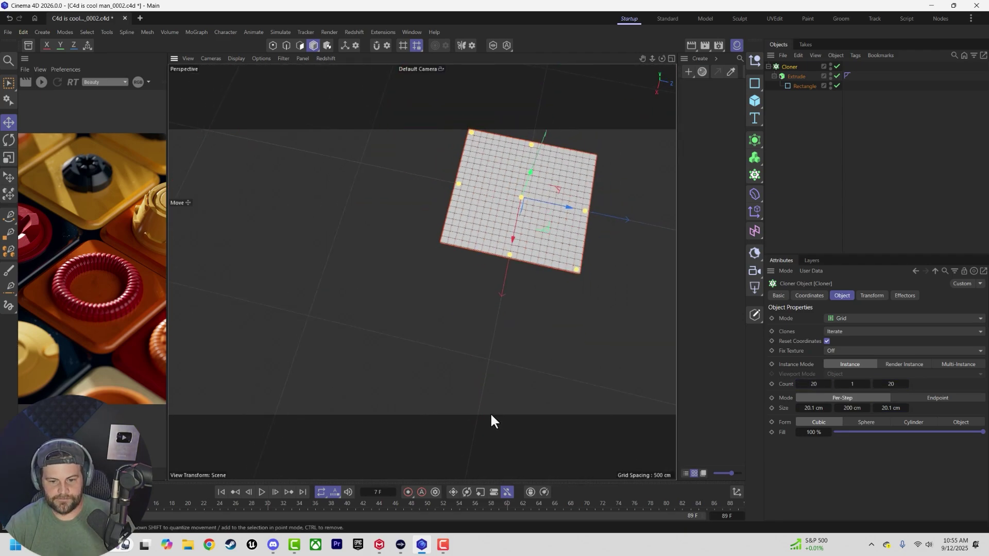
pyautogui.scroll(4, 519, 303)
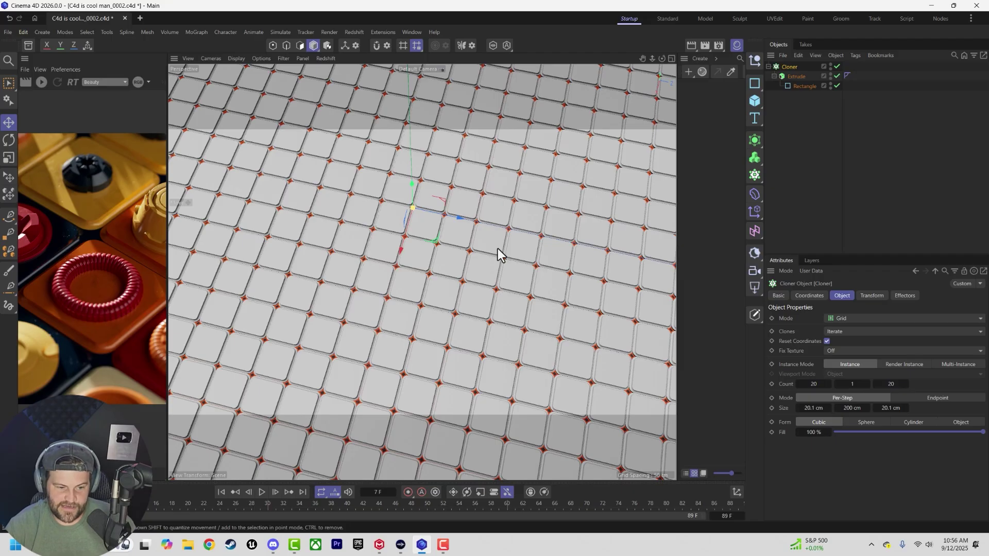
# Search the asset library's models for "KB" and reveal a connector asset in its Kitbash Connectors category
pyautogui.click(31, 43)
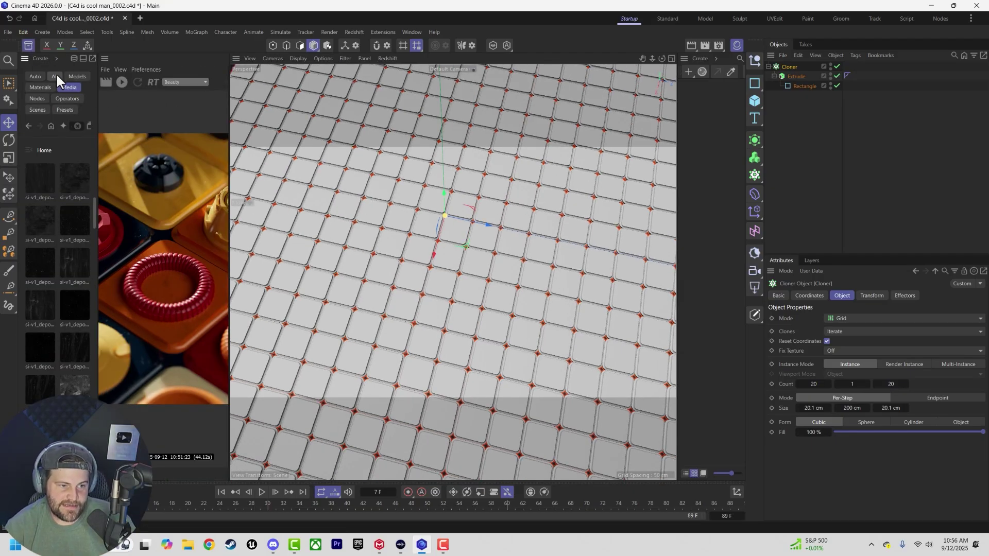
pyautogui.click(78, 77)
pyautogui.moveTo(98, 104); pyautogui.dragTo(5, 110)
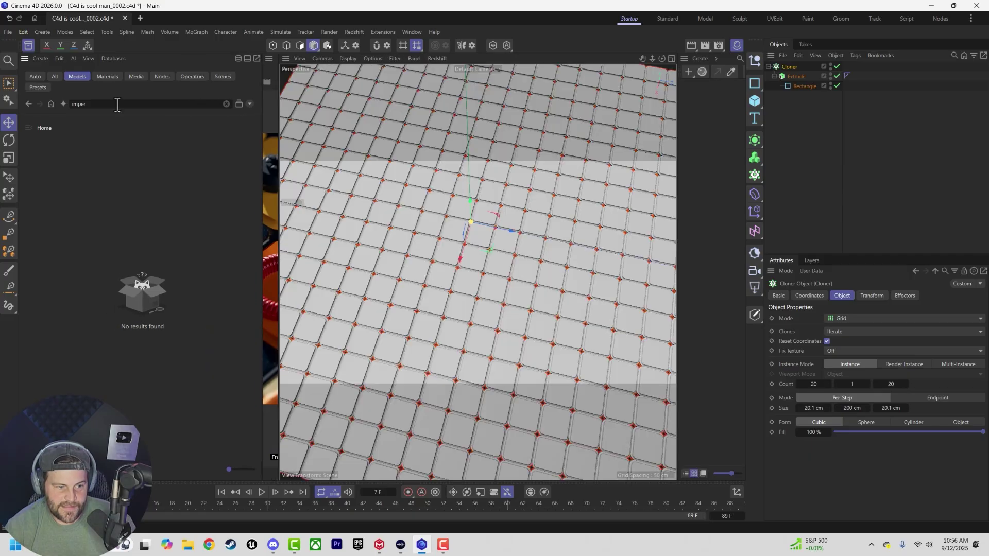
pyautogui.write('KB')
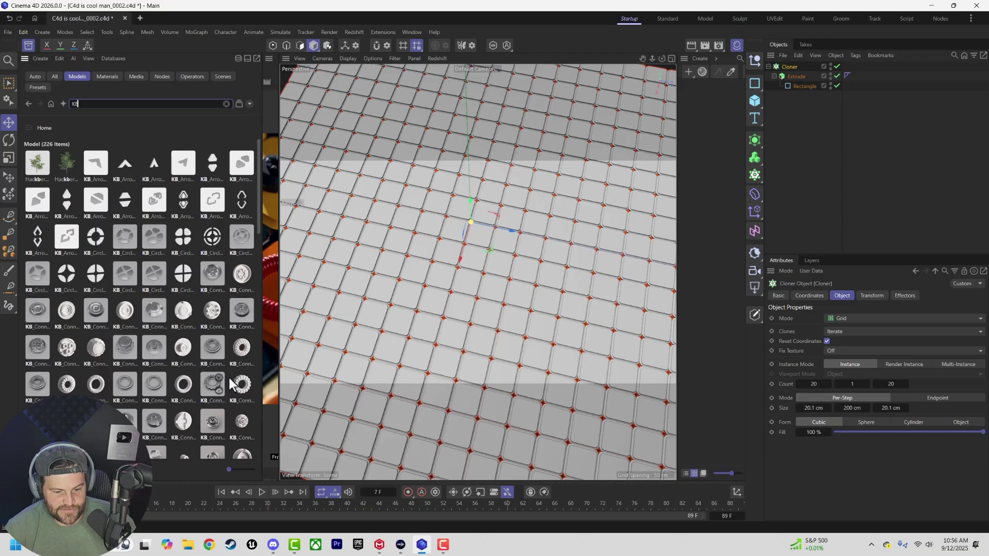
pyautogui.click(213, 319)
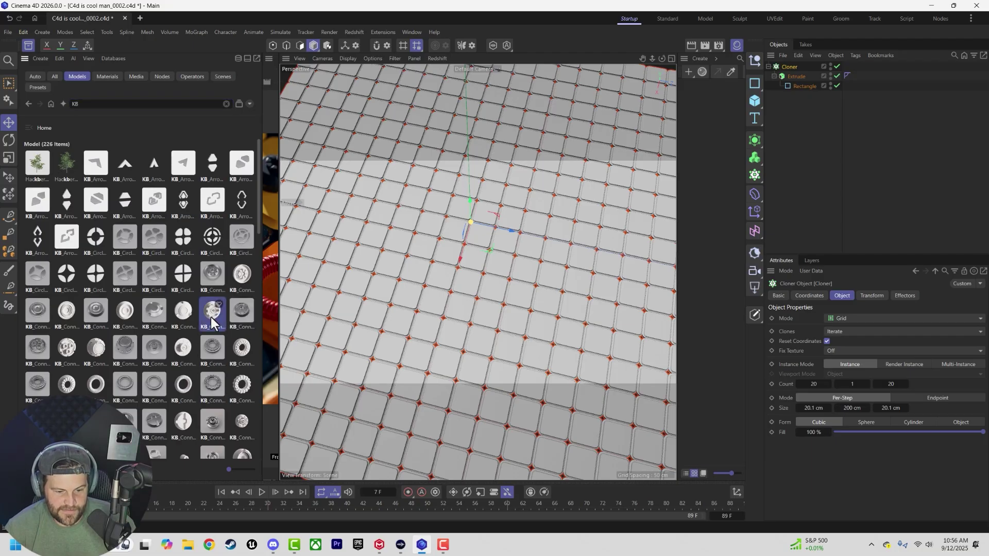
pyautogui.rightClick(213, 319)
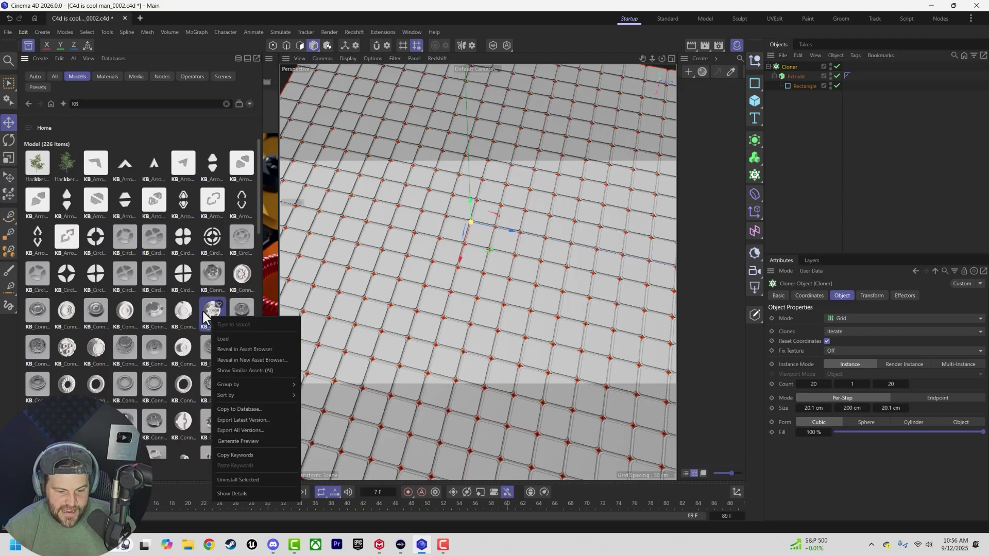
pyautogui.click(250, 352)
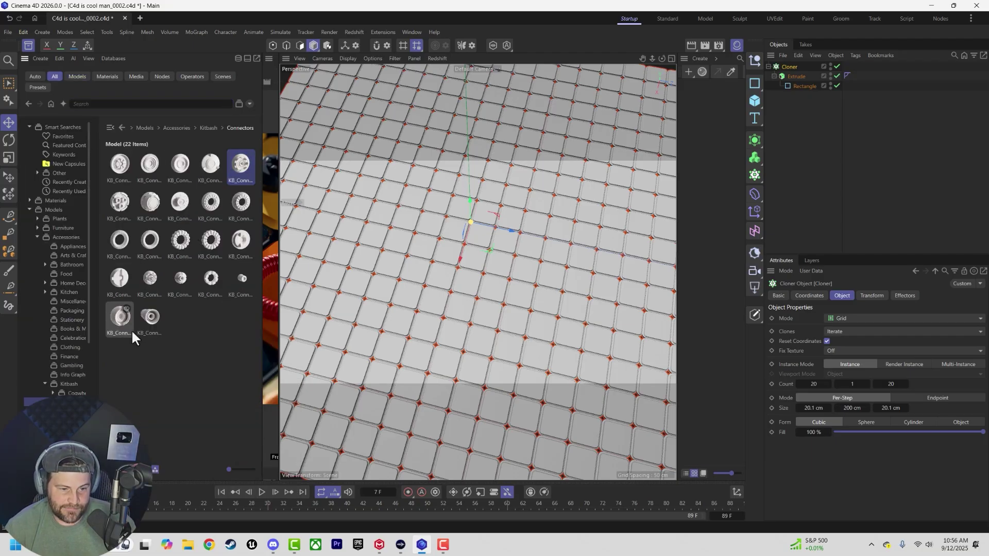
# Load the Kitbash connector models A–I, K, N–Q, S and U into the scene together
pyautogui.click(124, 170)
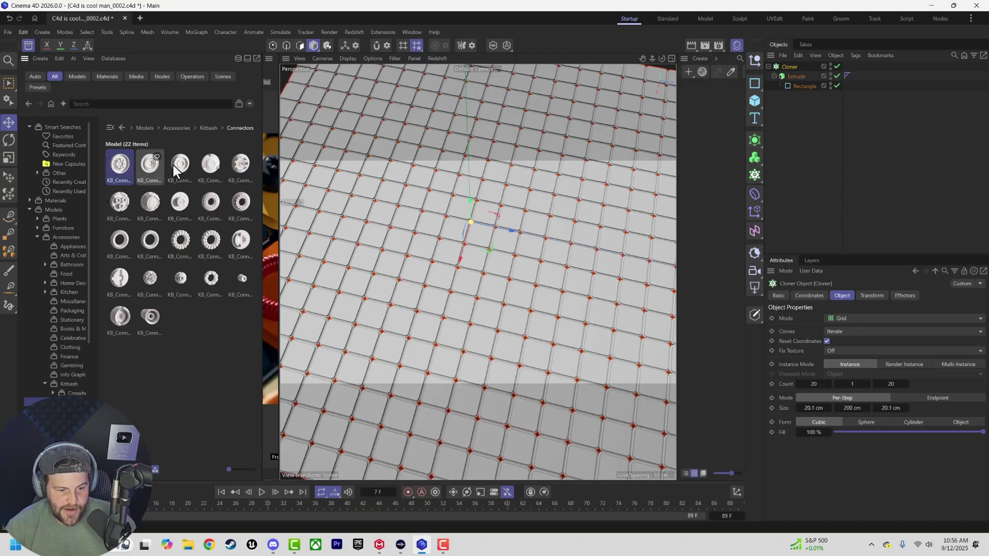
pyautogui.keyDown('shift'); pyautogui.click(122, 285); pyautogui.keyUp('shift')
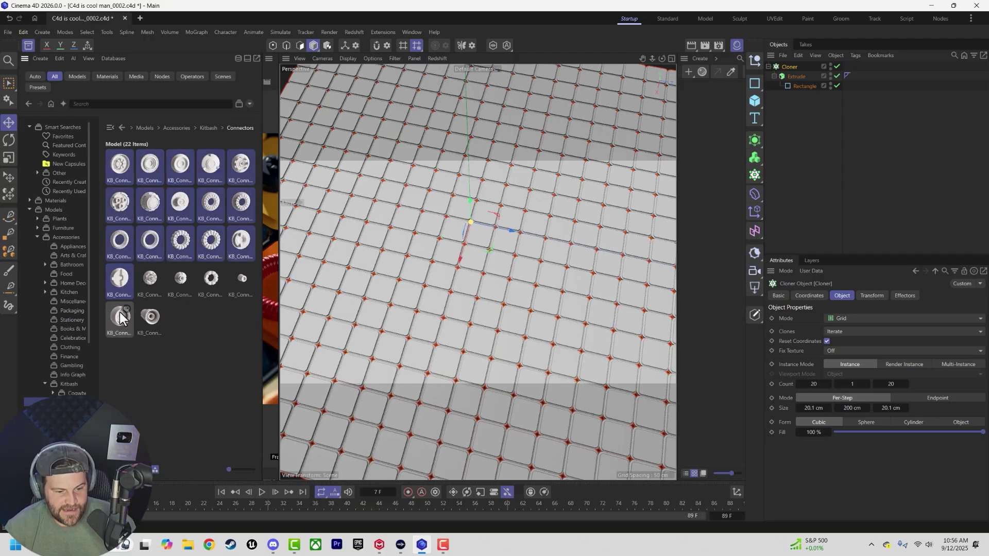
pyautogui.keyDown('ctrl'); pyautogui.click(212, 281); pyautogui.keyUp('ctrl')
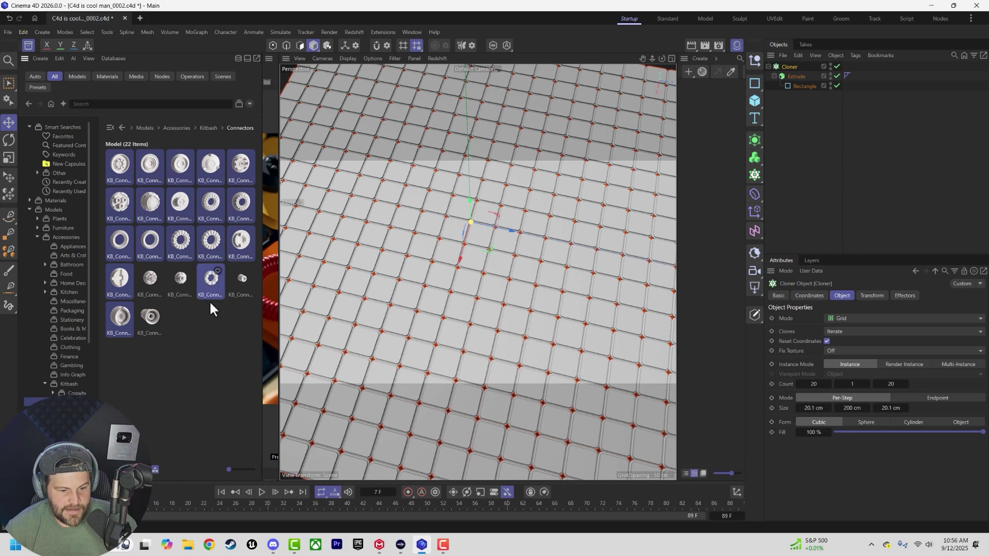
pyautogui.keyDown('ctrl'); pyautogui.click(153, 277); pyautogui.keyUp('ctrl')
pyautogui.keyDown('ctrl'); pyautogui.click(151, 246); pyautogui.keyUp('ctrl')
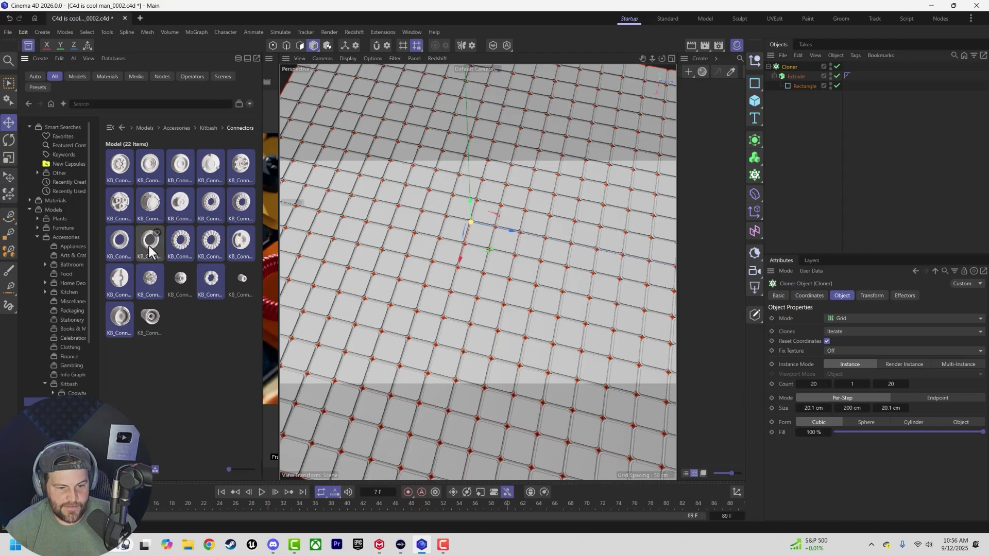
pyautogui.keyDown('ctrl'); pyautogui.click(185, 240); pyautogui.keyUp('ctrl')
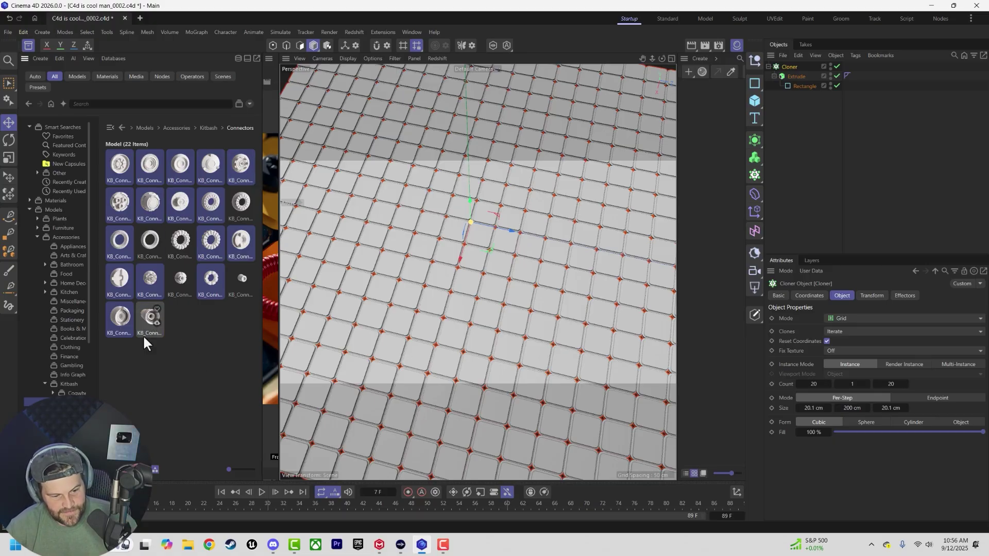
pyautogui.rightClick(178, 202)
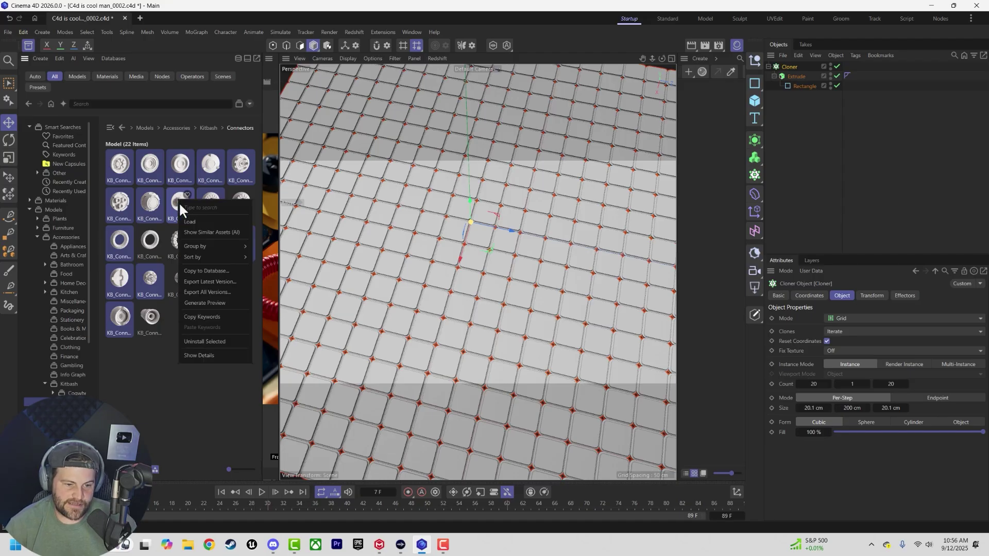
pyautogui.click(190, 219)
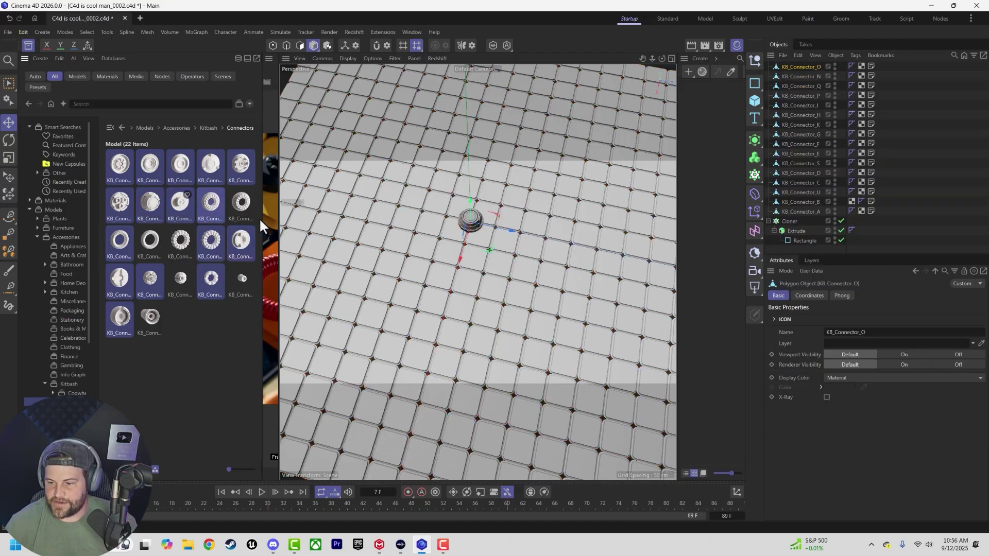
# Set the tile Cloner's Clones distribution to Random
pyautogui.click(790, 221)
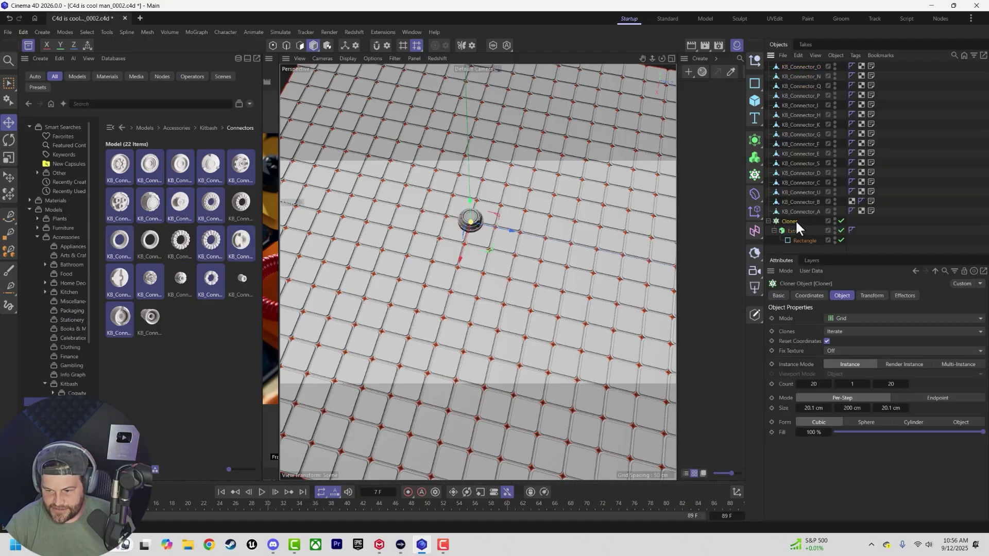
pyautogui.click(852, 328)
pyautogui.click(843, 354)
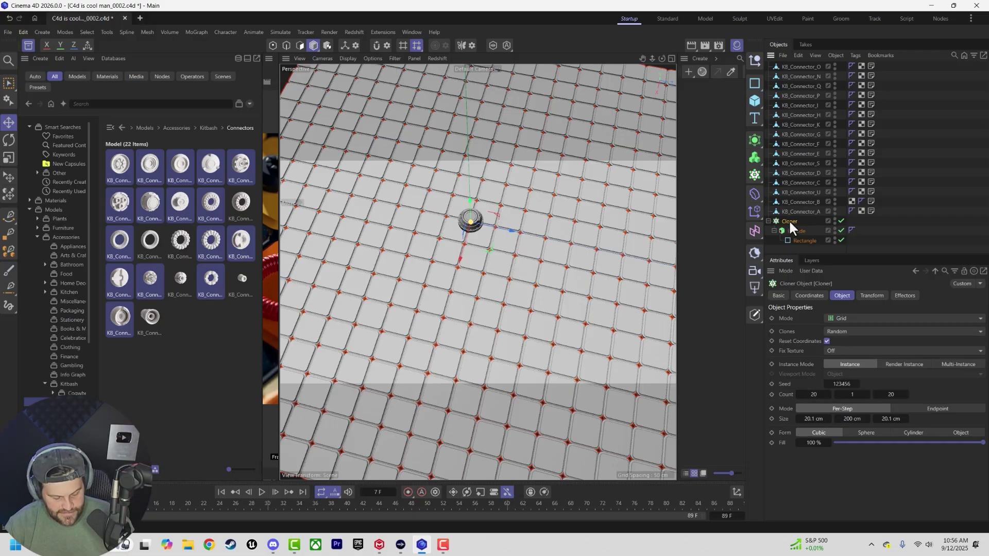
# Duplicate the tile Cloner and delete the Extrude child from the copy
pyautogui.hotkey('ctrl', 'c')
pyautogui.hotkey('ctrl', 'v')
pyautogui.click(796, 73)
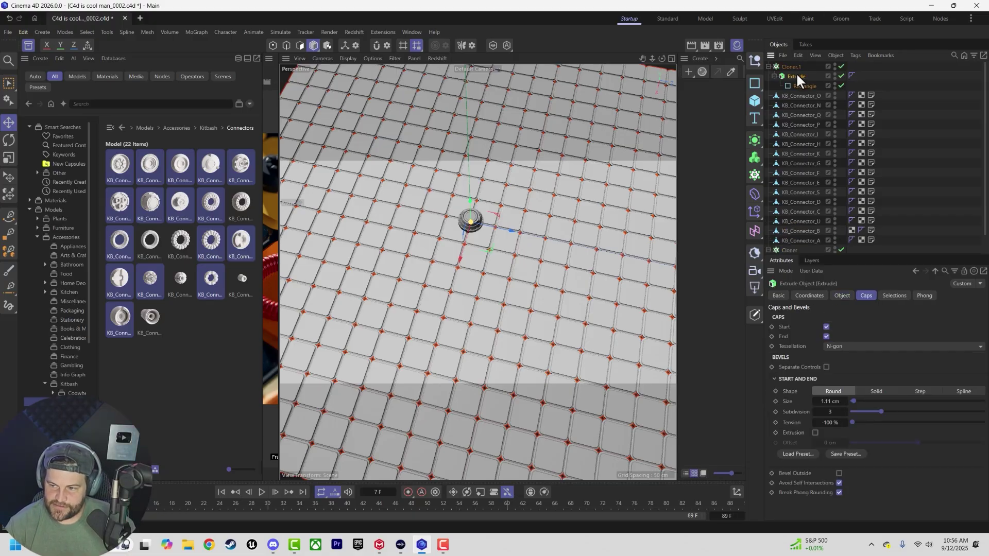
pyautogui.press('Delete')
# Make all the KB_Connector models children of the duplicated Cloner and hide the asset browser
pyautogui.click(792, 77)
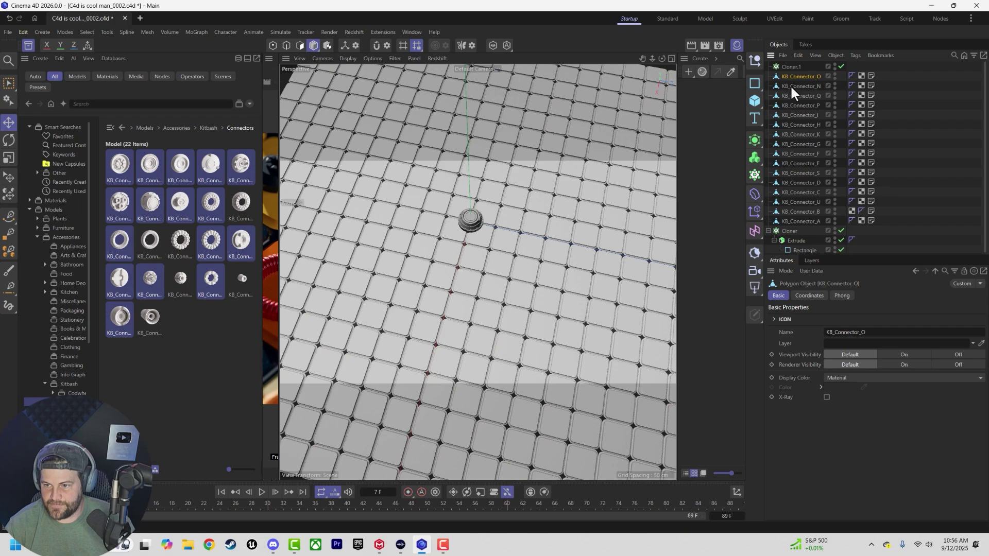
pyautogui.keyDown('shift'); pyautogui.click(799, 221); pyautogui.keyUp('shift')
pyautogui.moveTo(795, 66); pyautogui.dragTo(791, 64)
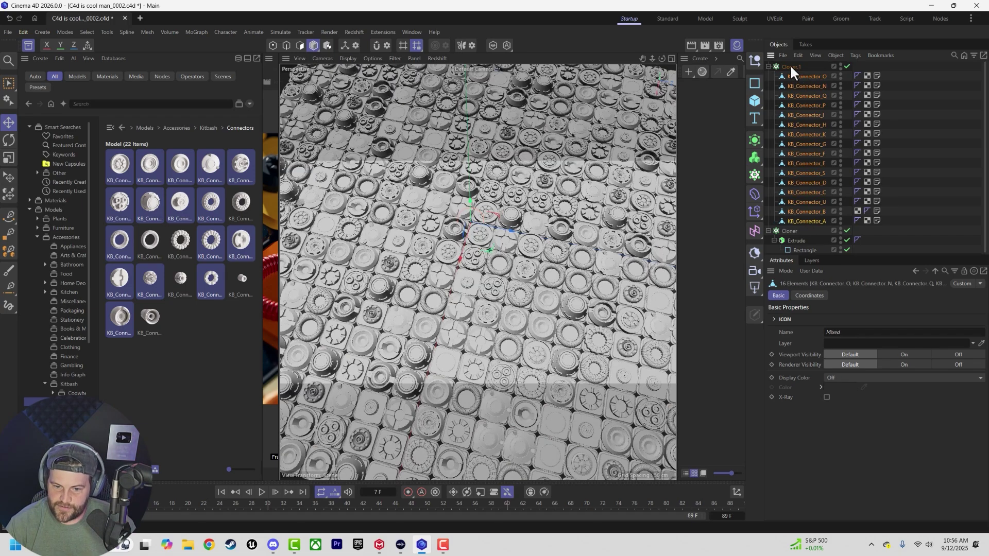
pyautogui.click(28, 45)
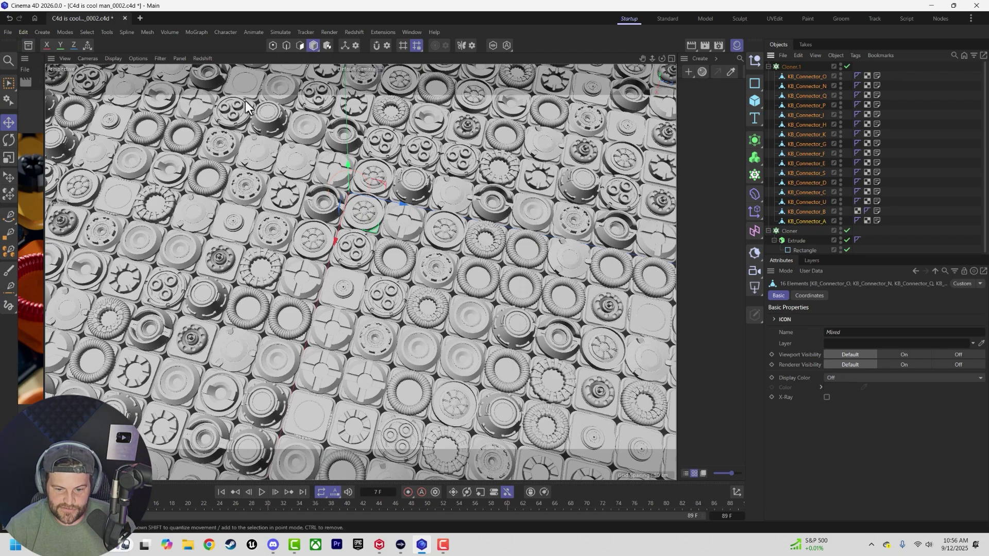
# Set the connector Cloner's transform scale to 0.75 in X, Y and Z
pyautogui.click(788, 65)
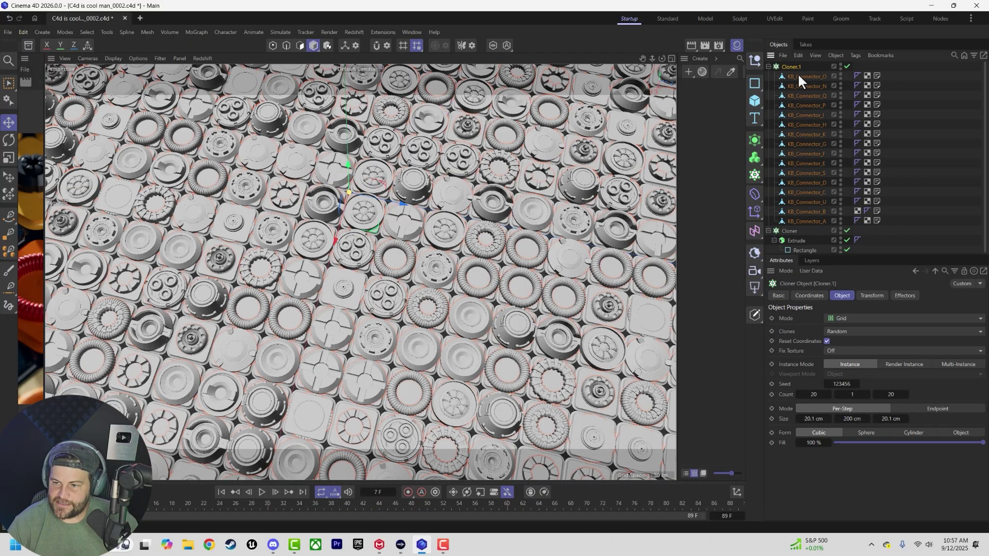
pyautogui.click(882, 294)
pyautogui.click(933, 332)
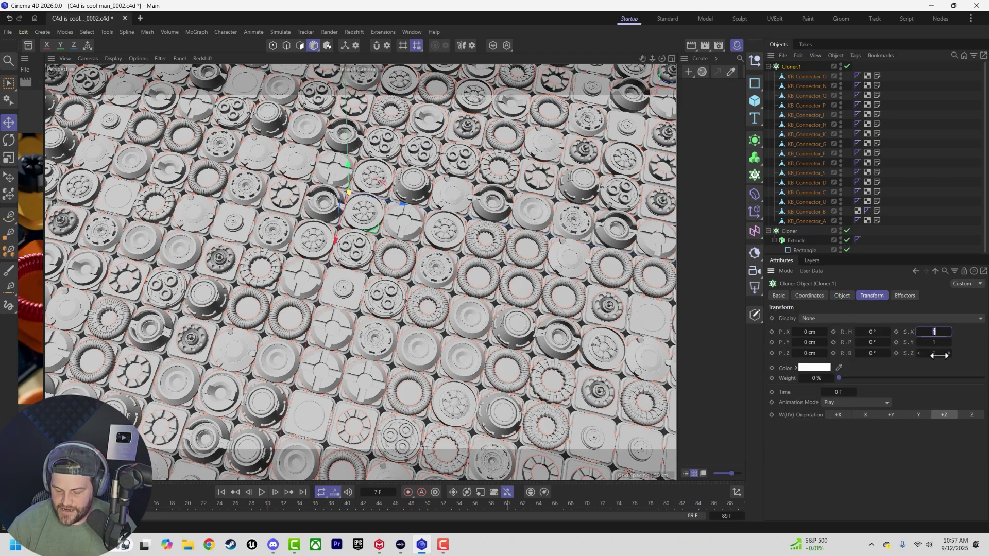
pyautogui.write('.75')
pyautogui.press('Tab')
pyautogui.write('.75')
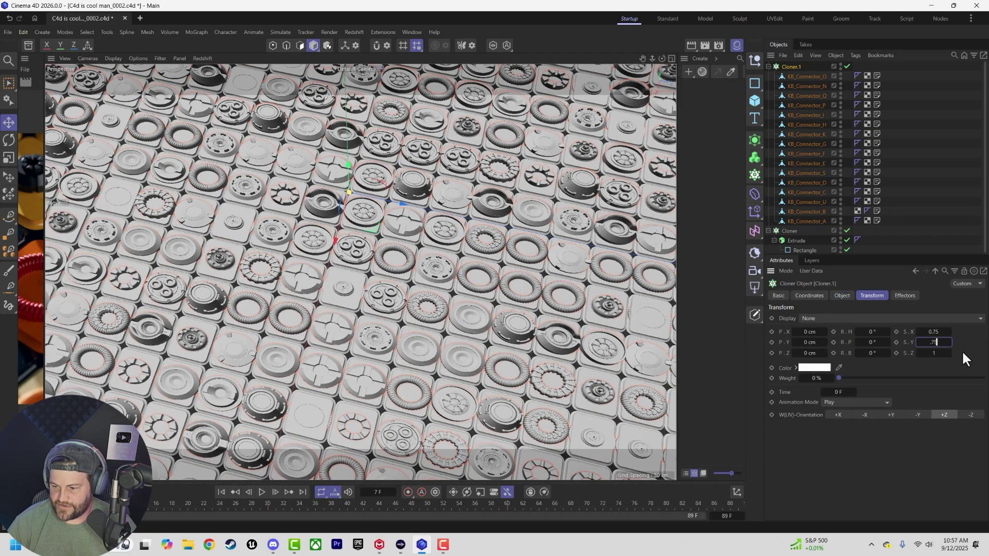
pyautogui.press('Tab')
pyautogui.write('.75')
pyautogui.press('Return')
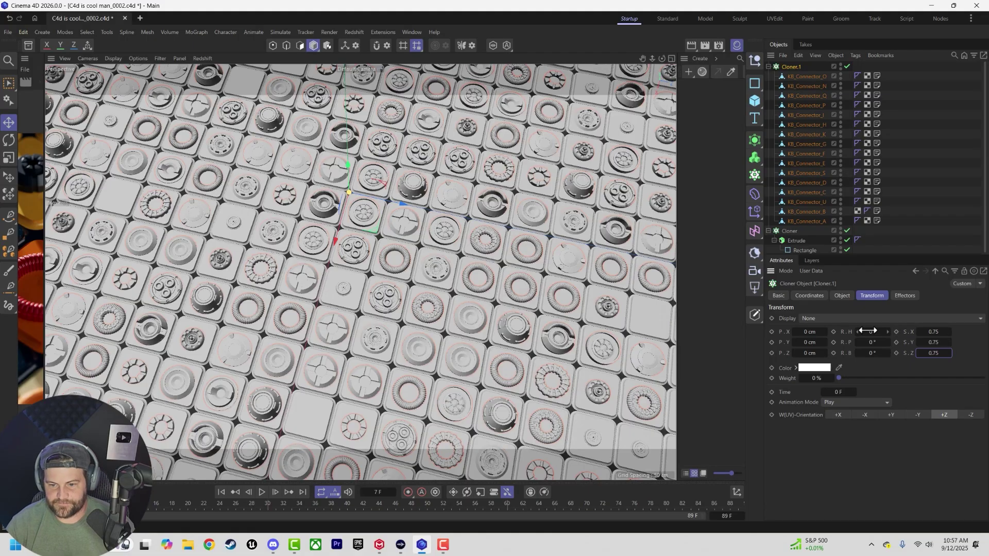
# Examine the scaled connectors up close, switching KB_Connector_P and KB_Connector_I off and back on to identify them on the tiles
pyautogui.keyDown('alt'); pyautogui.moveTo(426, 209); pyautogui.dragTo(407, 222); pyautogui.keyUp('alt')
pyautogui.keyDown('alt'); pyautogui.moveTo(455, 353); pyautogui.dragTo(442, 227); pyautogui.keyUp('alt')
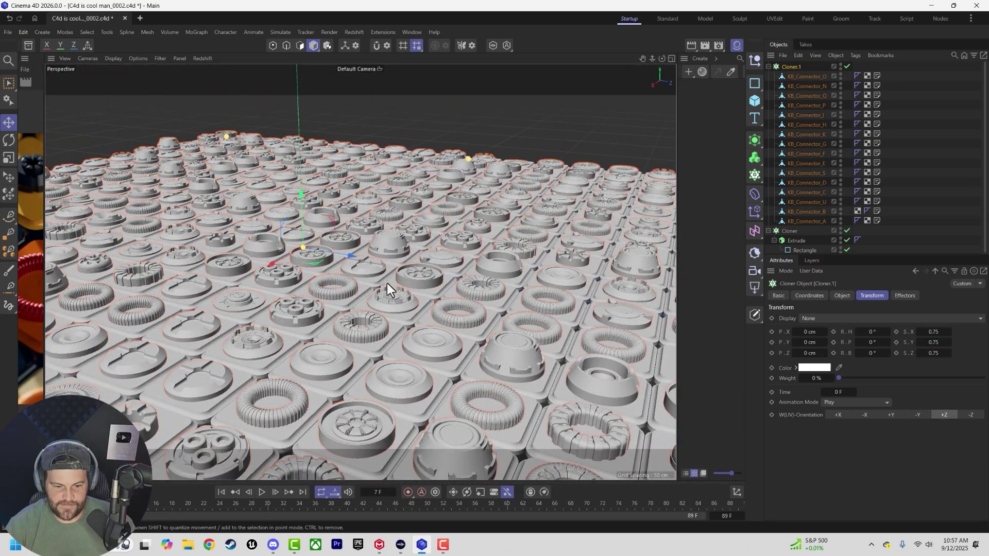
pyautogui.keyDown('alt'); pyautogui.moveTo(387, 283); pyautogui.dragTo(416, 270); pyautogui.keyUp('alt')
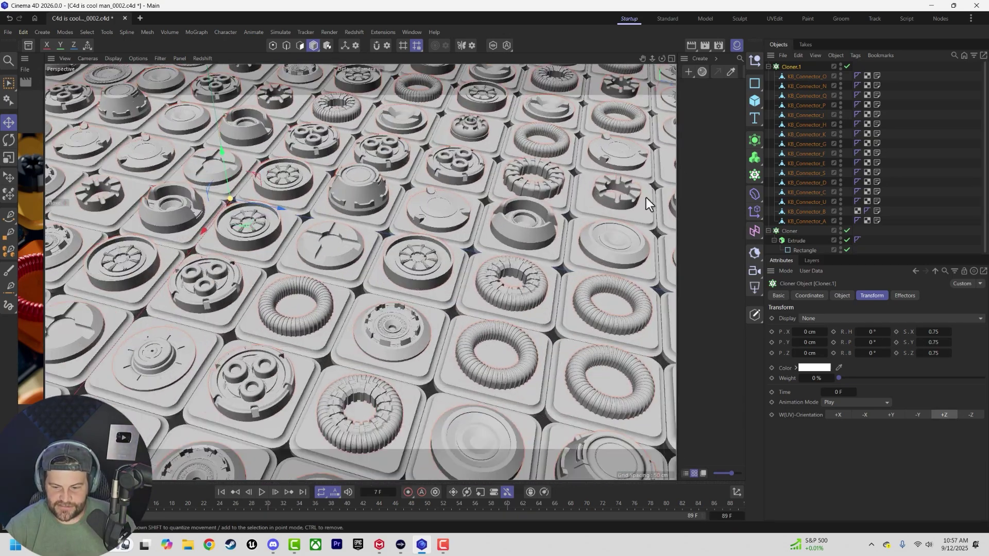
pyautogui.click(841, 103)
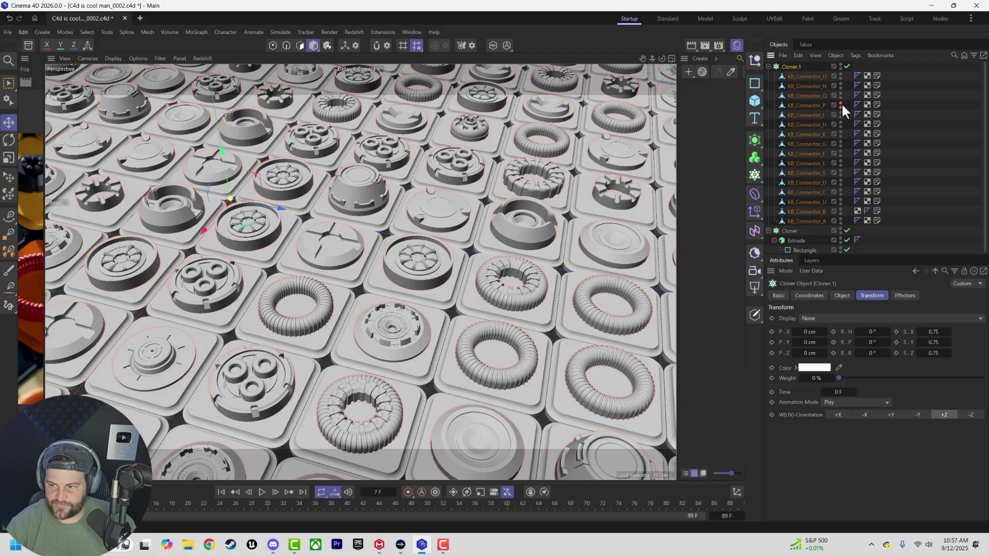
pyautogui.click(841, 107)
pyautogui.click(840, 106)
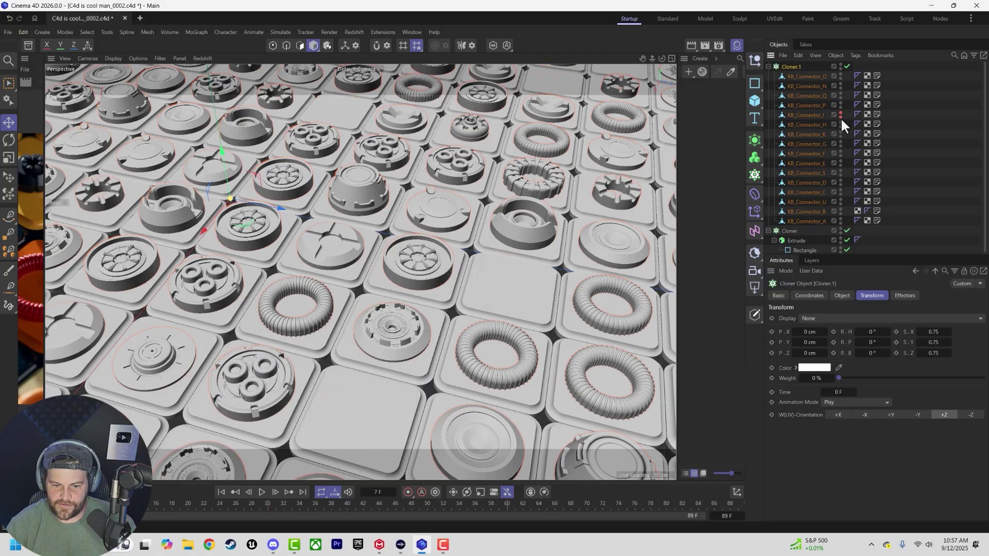
pyautogui.click(841, 117)
pyautogui.click(841, 117)
pyautogui.scroll(-2, 422, 260)
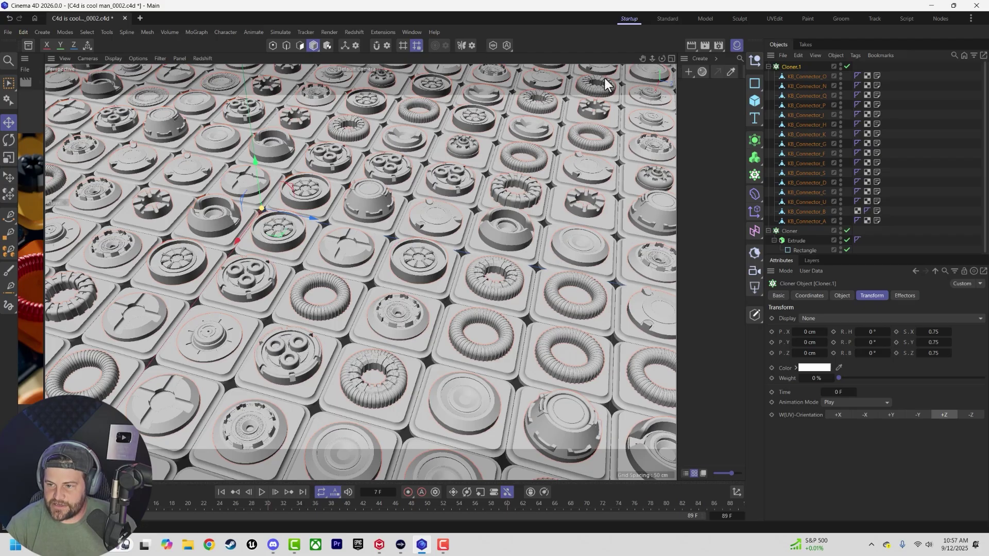
# Step the connector Cloner's random seed up to 123472 for a different distribution of models
pyautogui.click(843, 296)
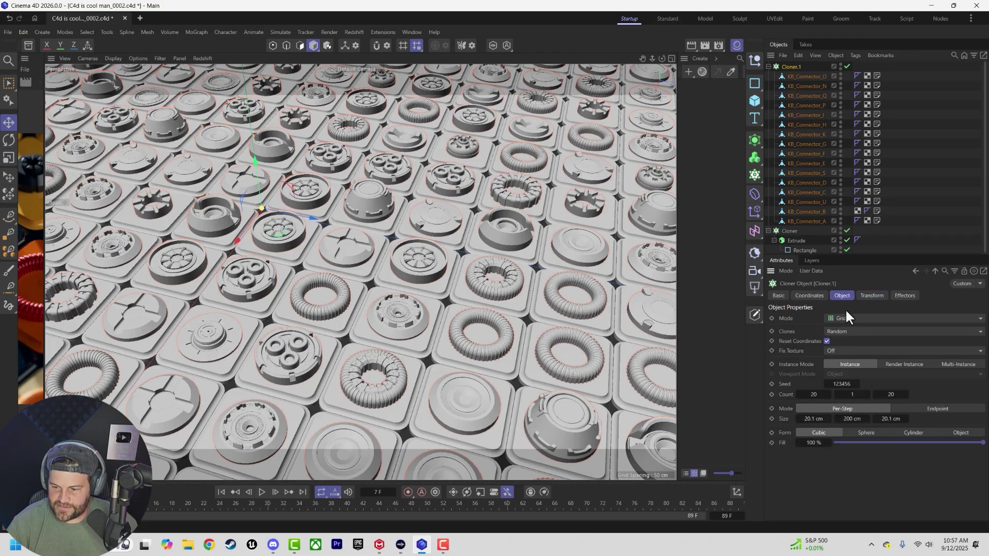
pyautogui.click(857, 384)
pyautogui.click(856, 384)
pyautogui.click(857, 383)
pyautogui.click(857, 383)
pyautogui.click(857, 384)
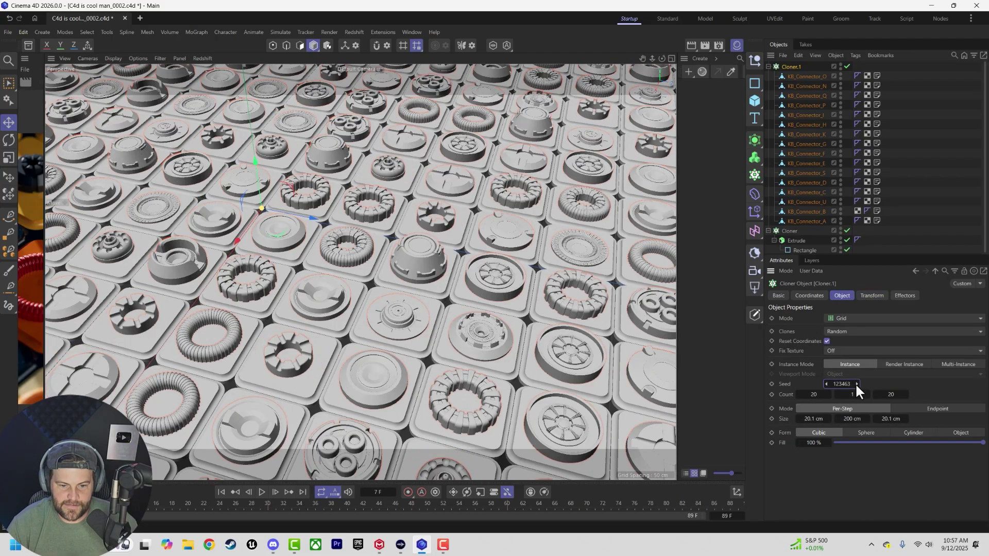
pyautogui.click(857, 384)
pyautogui.click(857, 384)
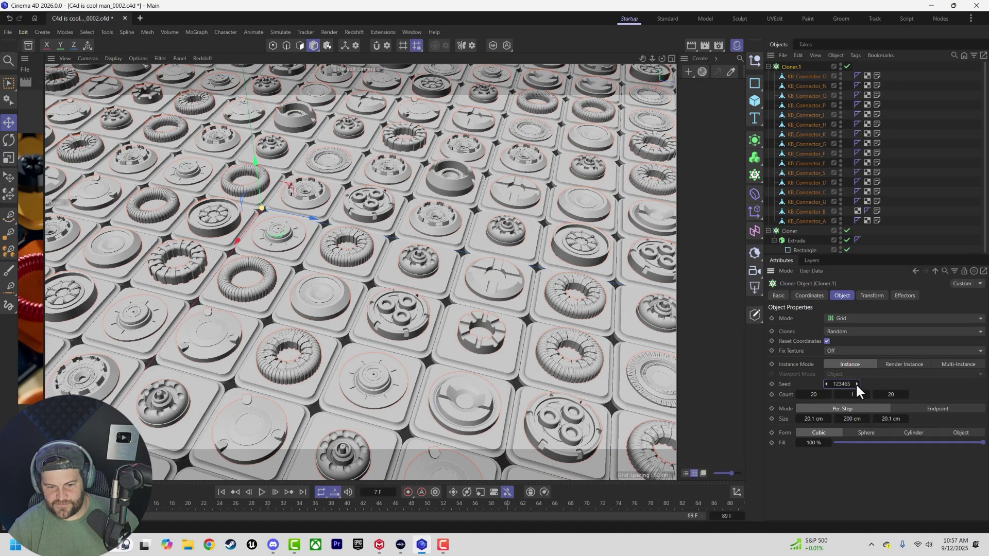
pyautogui.click(857, 384)
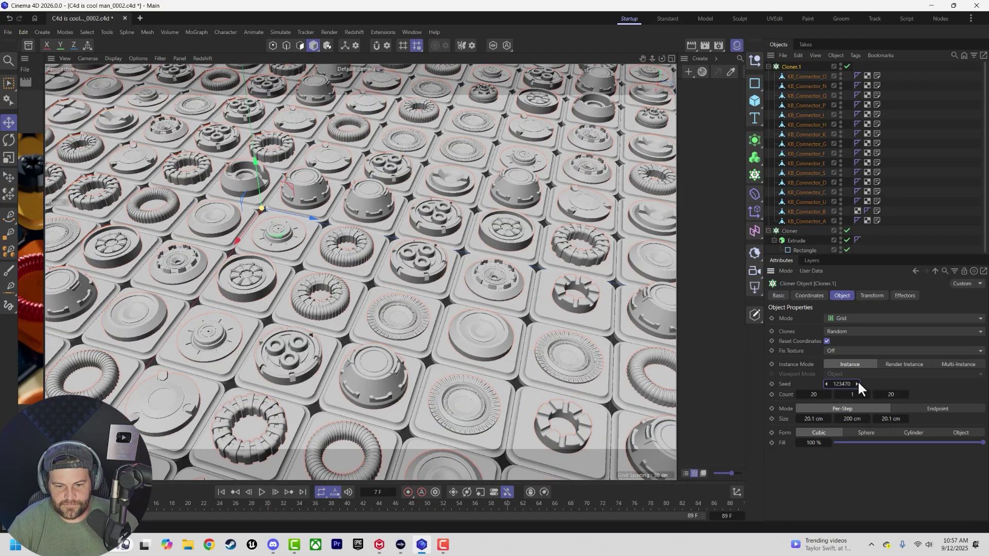
pyautogui.click(857, 384)
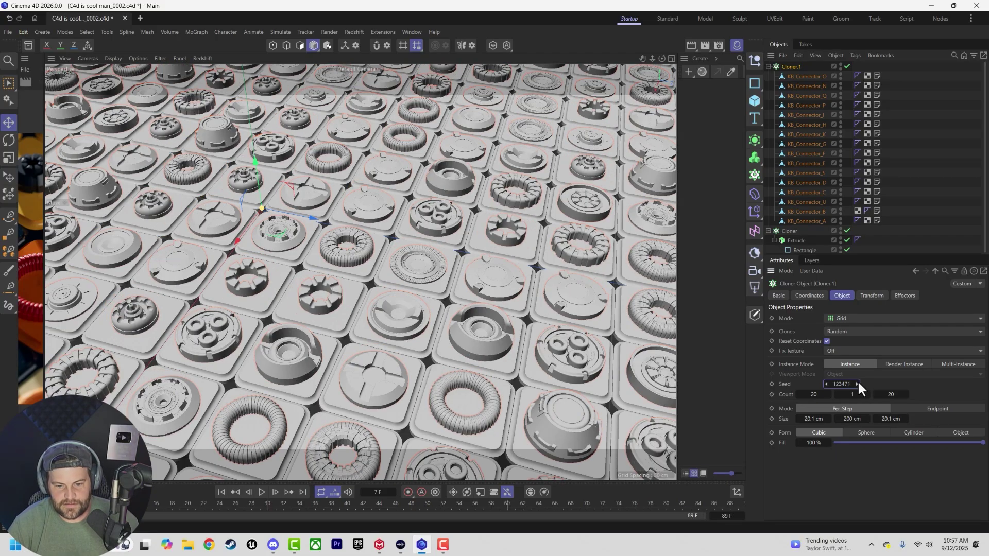
pyautogui.click(857, 384)
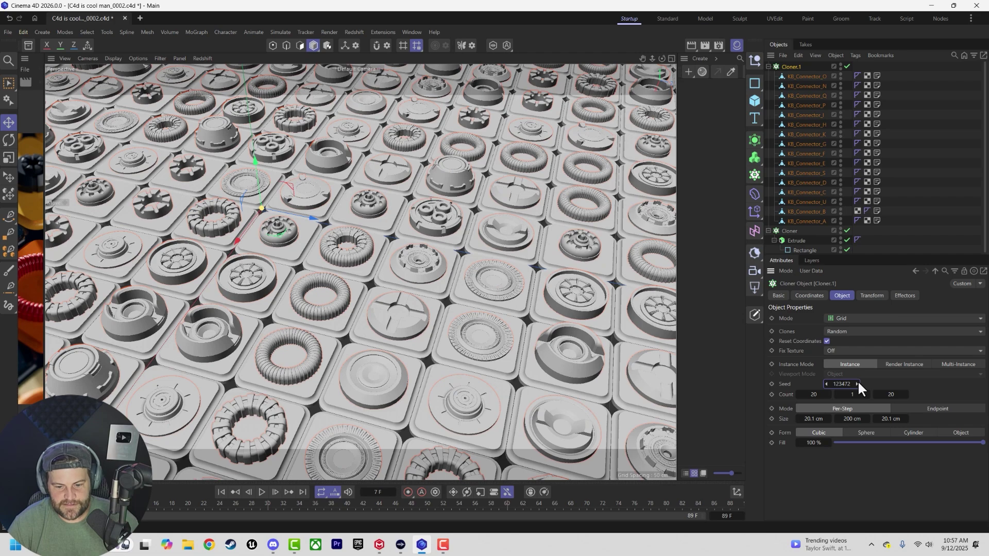
pyautogui.scroll(2, 423, 247)
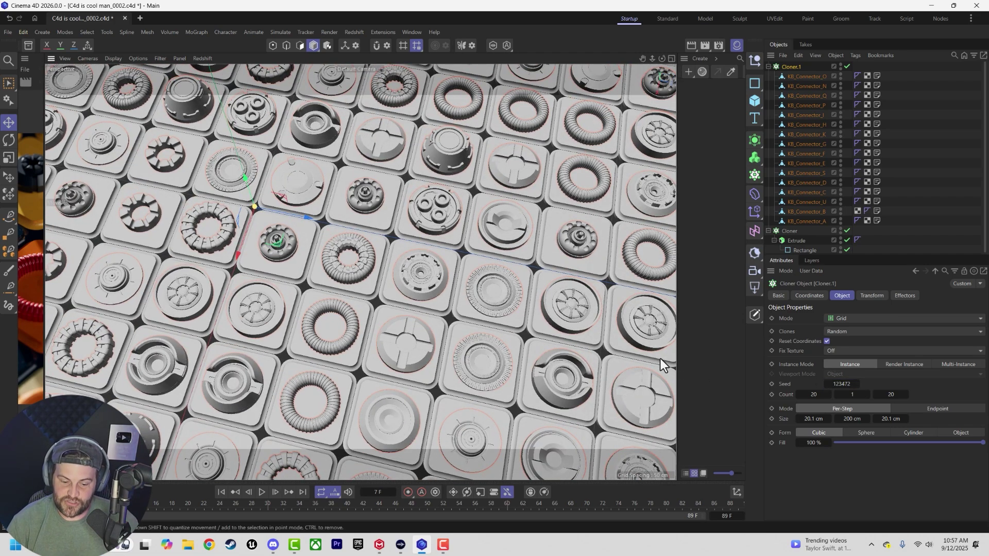
pyautogui.scroll(-3, 419, 246)
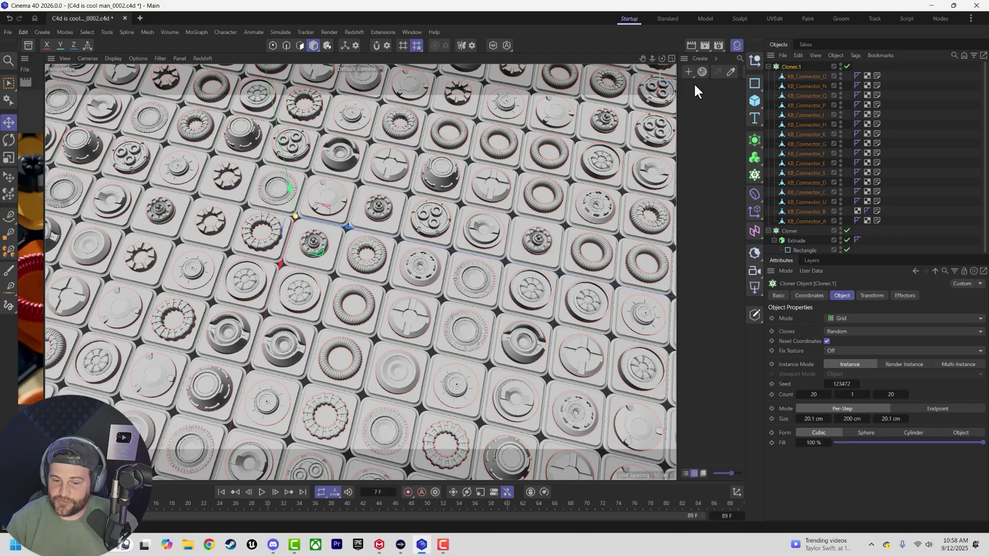
# Add a Redshift dome light and load an hdr-light-studio HDRI, found by searching the assets for "studio", as its texture
pyautogui.click(749, 291)
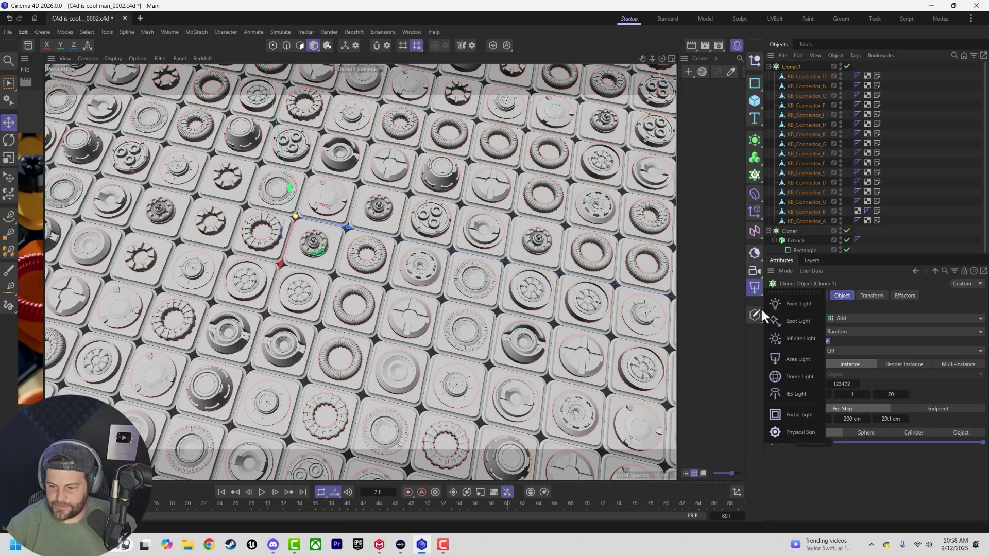
pyautogui.click(777, 376)
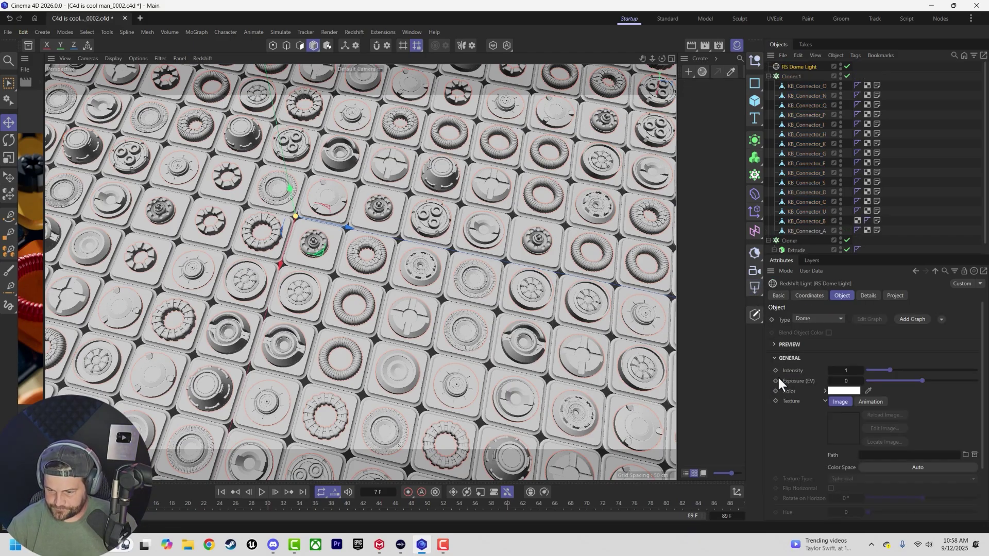
pyautogui.click(974, 454)
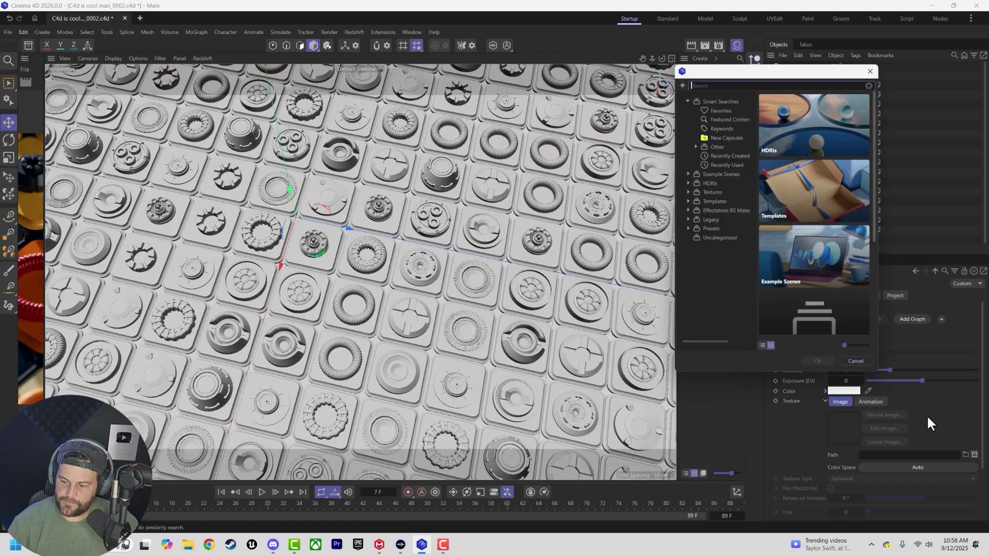
pyautogui.click(717, 85)
pyautogui.write('studio')
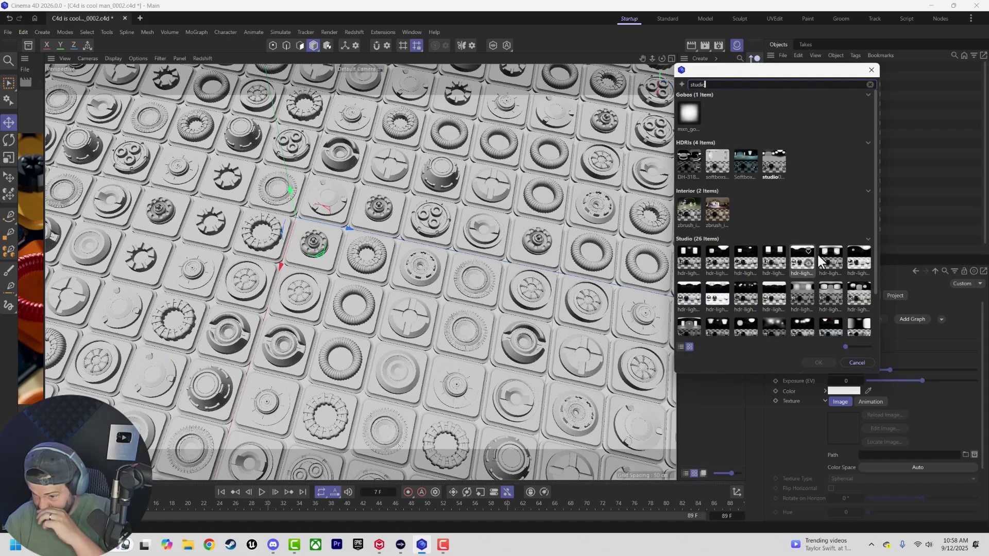
pyautogui.click(771, 328)
pyautogui.scroll(-1, 773, 294)
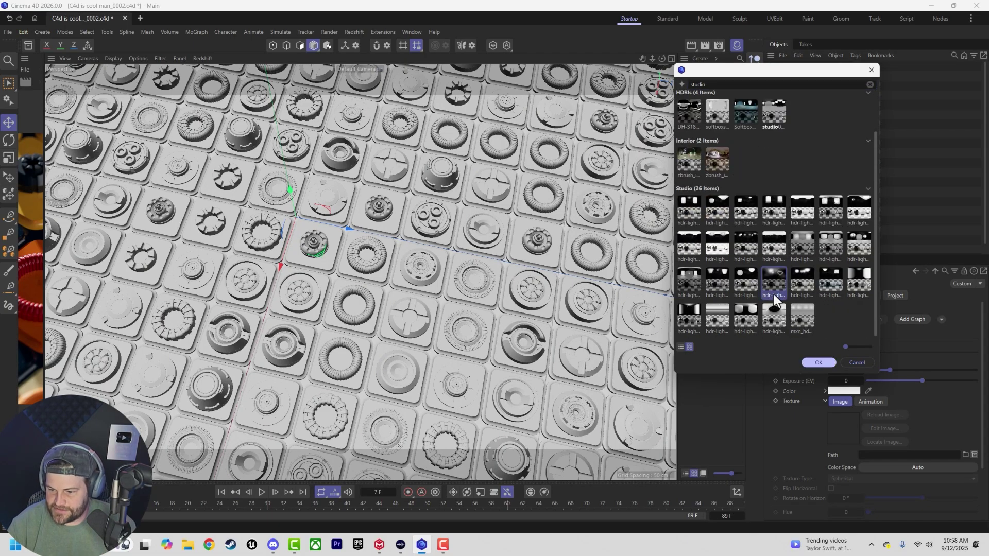
pyautogui.click(818, 362)
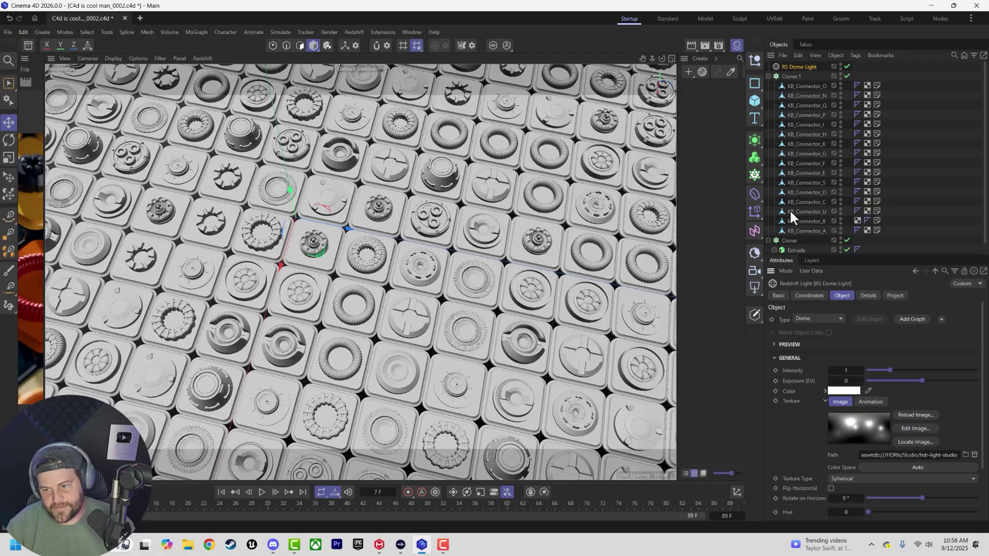
# Set the dome light's intensity to 0.25 and review the render output settings
pyautogui.moveTo(847, 370); pyautogui.dragTo(845, 371)
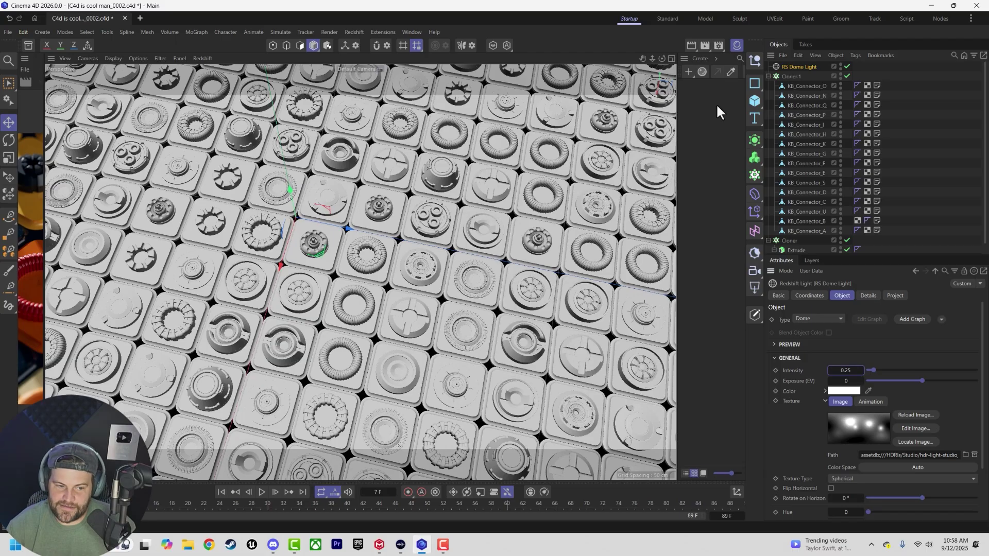
pyautogui.click(720, 45)
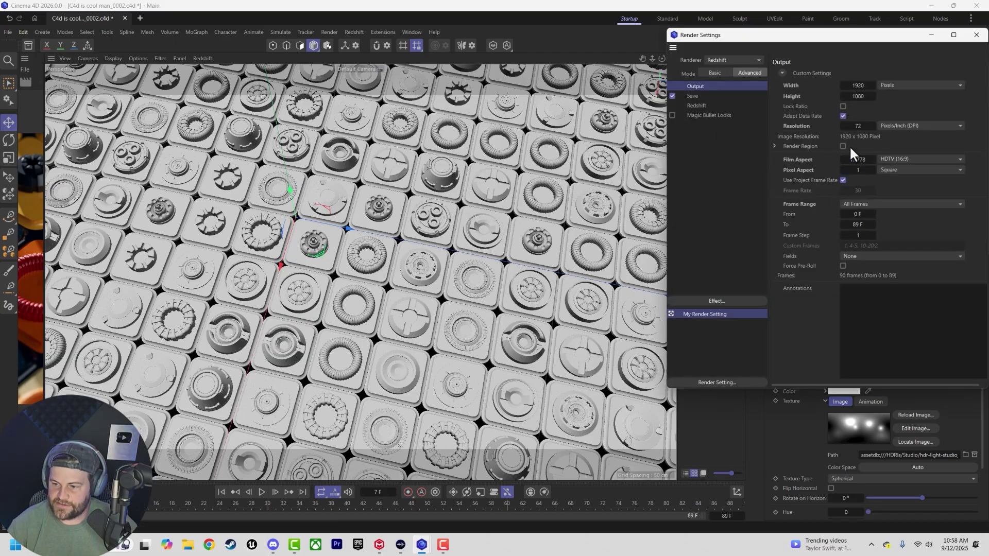
pyautogui.click(976, 34)
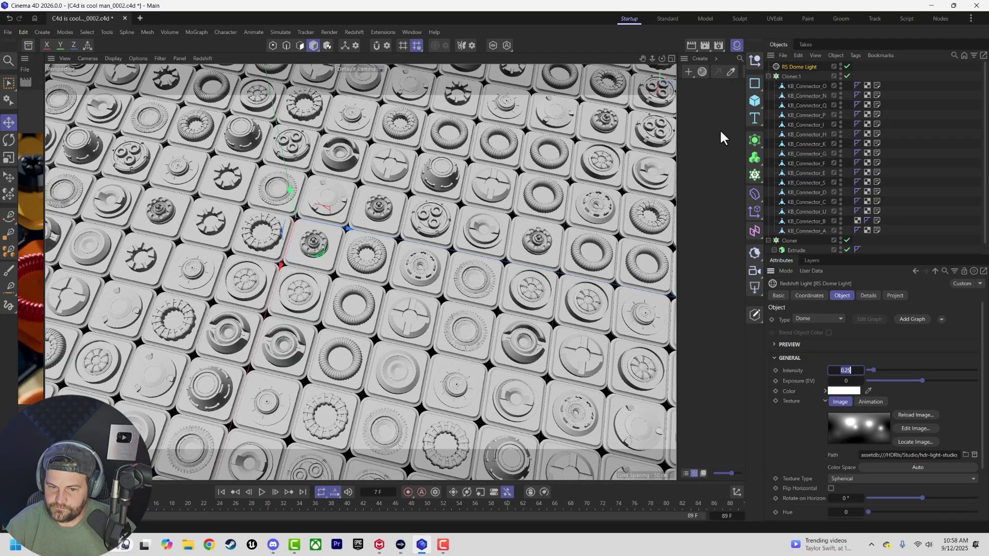
# Add a Redshift area light and give it a target null
pyautogui.click(756, 286)
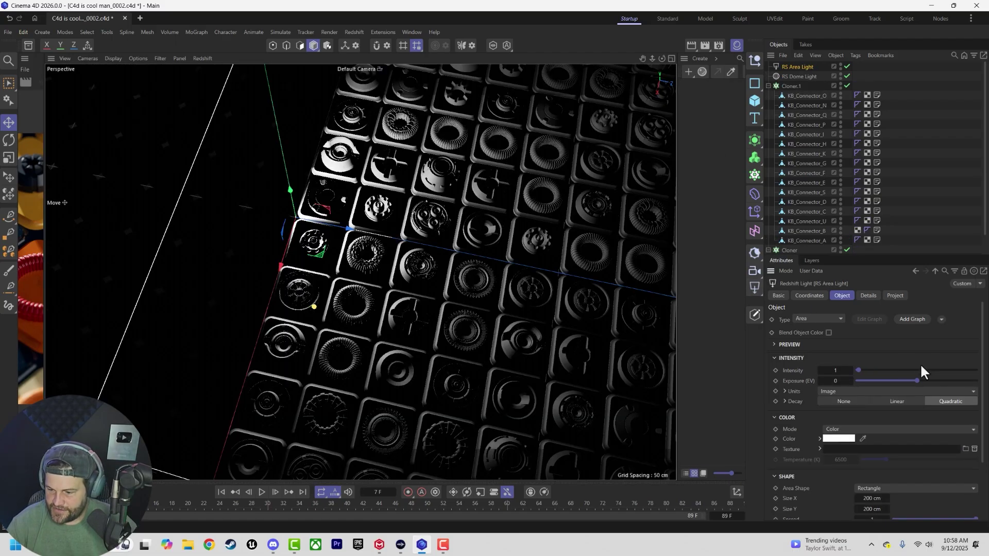
pyautogui.click(941, 318)
pyautogui.click(938, 338)
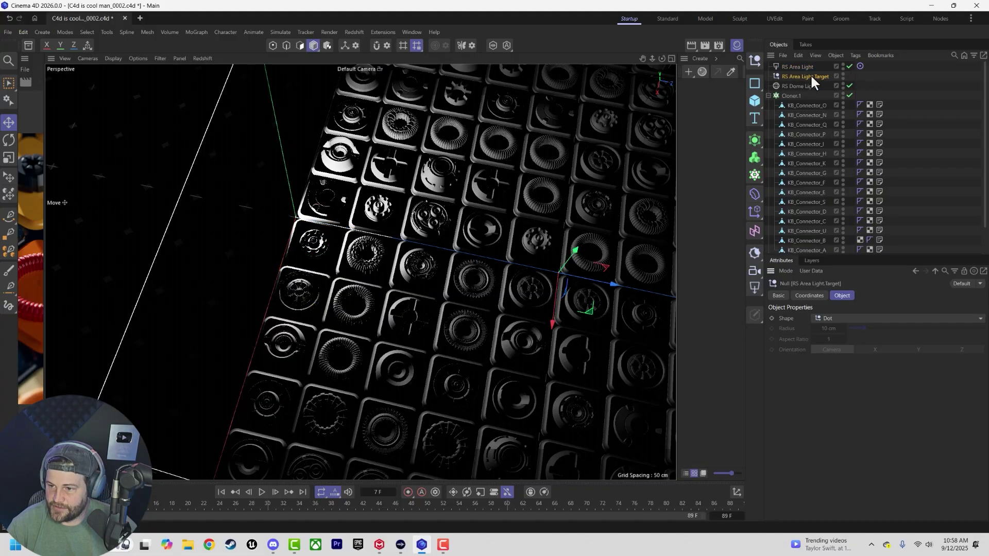
# Move the area light away from the scene centre to beyond the far corner of the tile grid
pyautogui.click(793, 67)
pyautogui.scroll(-6, 546, 236)
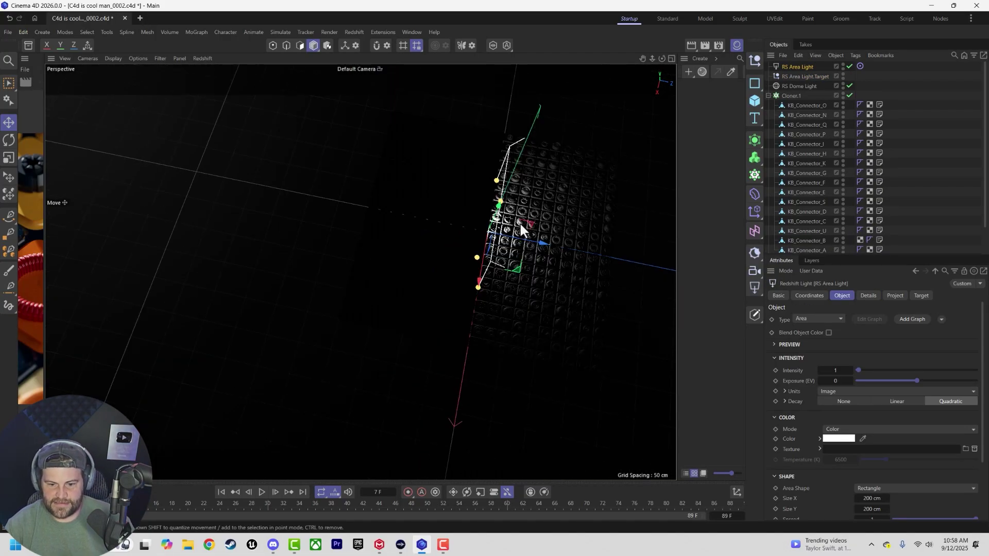
pyautogui.scroll(-2, 524, 268)
pyautogui.moveTo(524, 268); pyautogui.dragTo(438, 151)
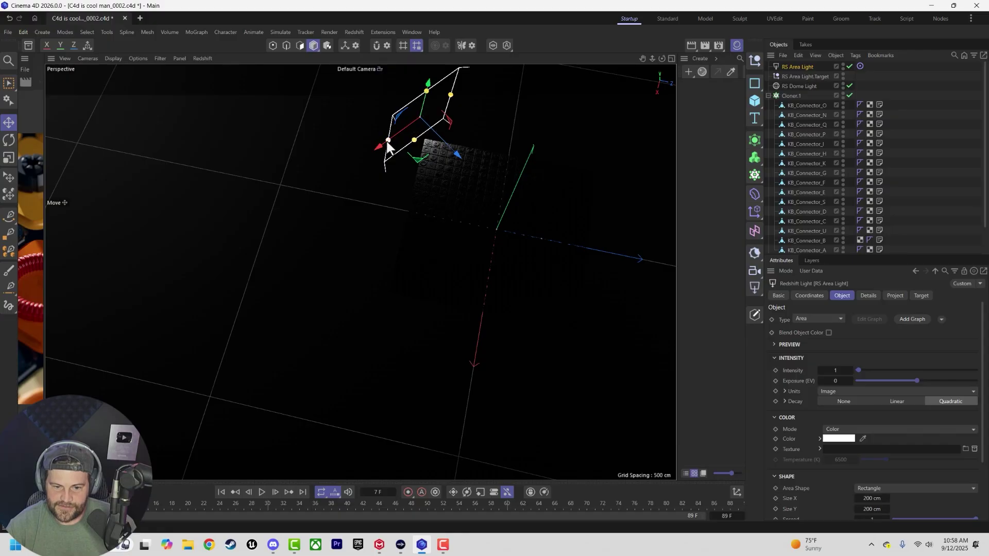
# Reshape the area light into a long strip about 713 by 47 cm and reduce its spread to about 0.262
pyautogui.moveTo(426, 92); pyautogui.dragTo(302, 204)
pyautogui.moveTo(954, 519); pyautogui.dragTo(915, 519)
pyautogui.scroll(-3, 812, 503)
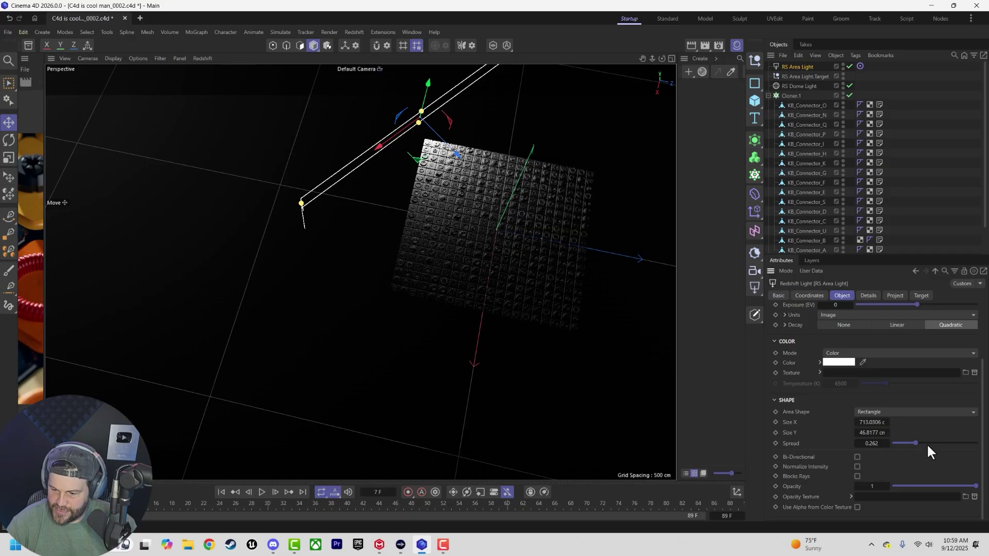
# Reduce the area light's spread to about 0.005 and increase its height to about 147 cm
pyautogui.moveTo(928, 446); pyautogui.dragTo(908, 442)
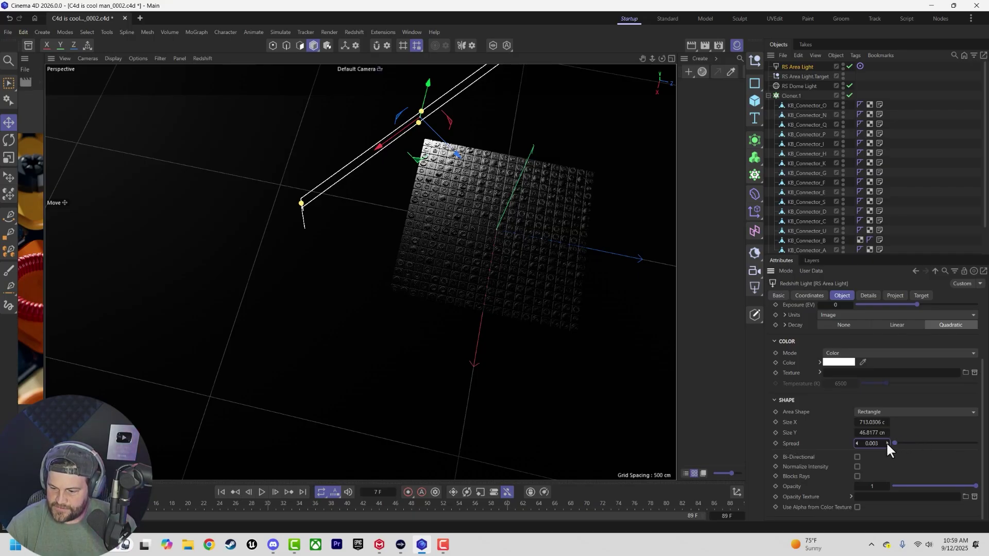
pyautogui.moveTo(422, 111); pyautogui.dragTo(418, 99)
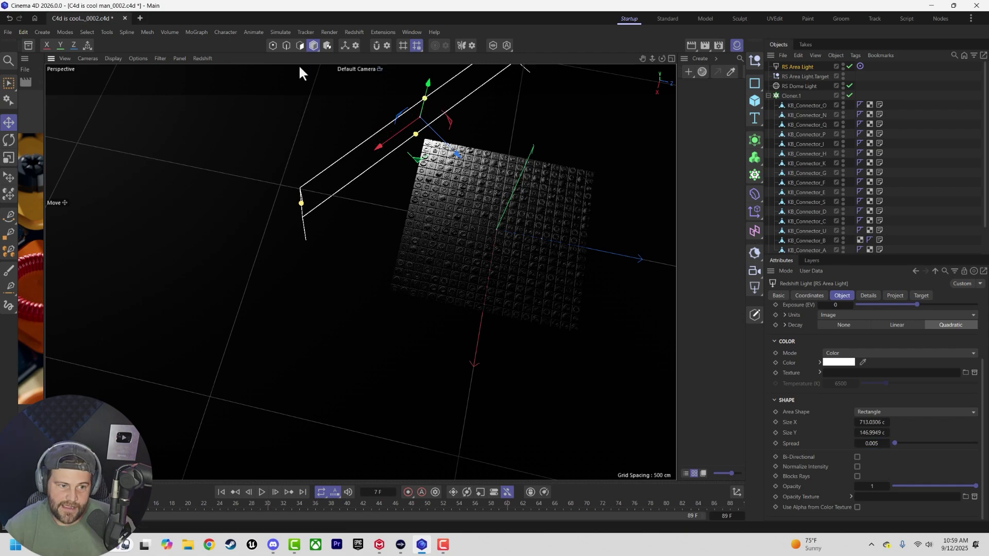
# Widen the Redshift render view beside the viewport, frame the tile grid closer and start the live render
pyautogui.moveTo(47, 110); pyautogui.dragTo(66, 122)
pyautogui.moveTo(468, 158); pyautogui.dragTo(393, 144)
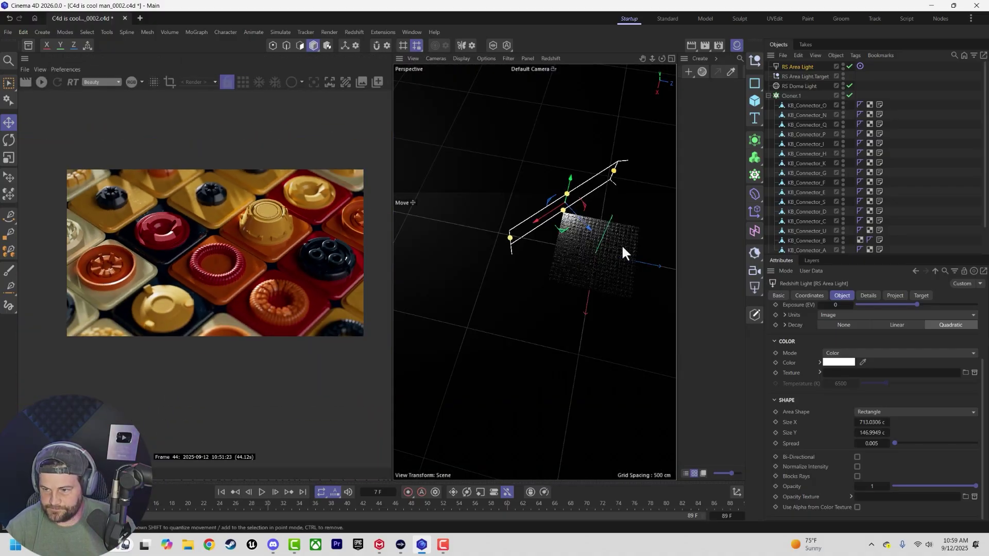
pyautogui.scroll(10, 621, 244)
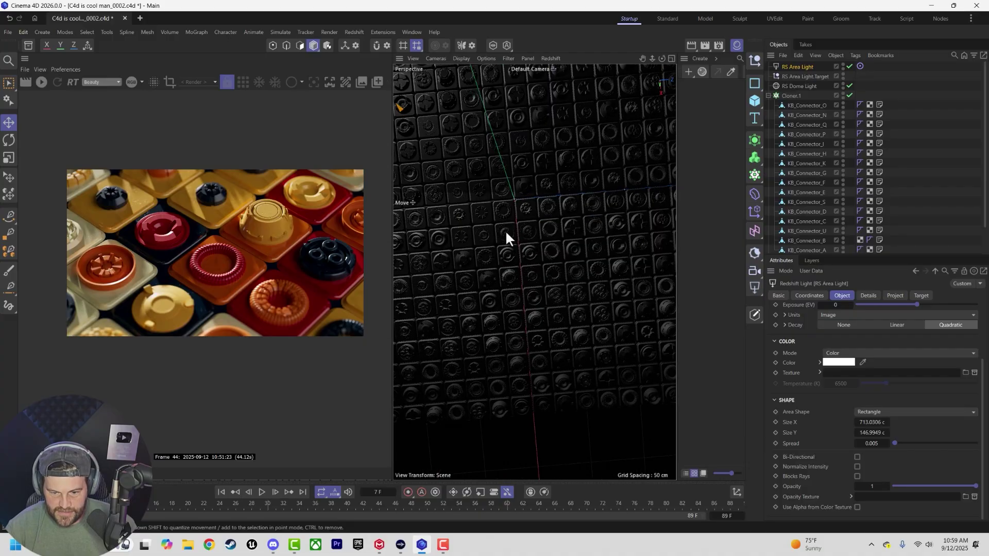
pyautogui.keyDown('alt'); pyautogui.moveTo(508, 198); pyautogui.dragTo(570, 257); pyautogui.keyUp('alt')
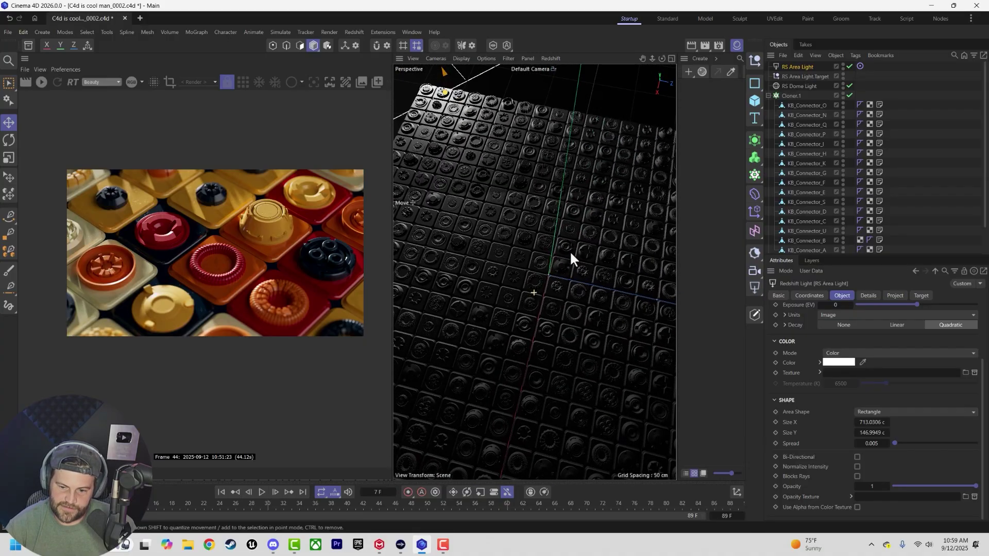
pyautogui.click(42, 82)
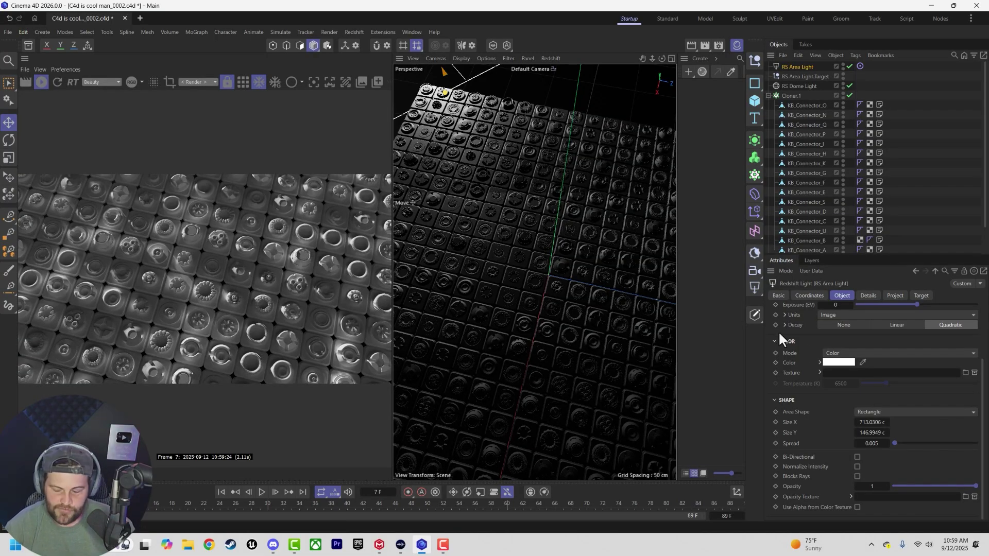
# Reduce the area light's spread to 0.002 and frame more of the tile grid together with the light
pyautogui.moveTo(892, 441); pyautogui.dragTo(894, 442)
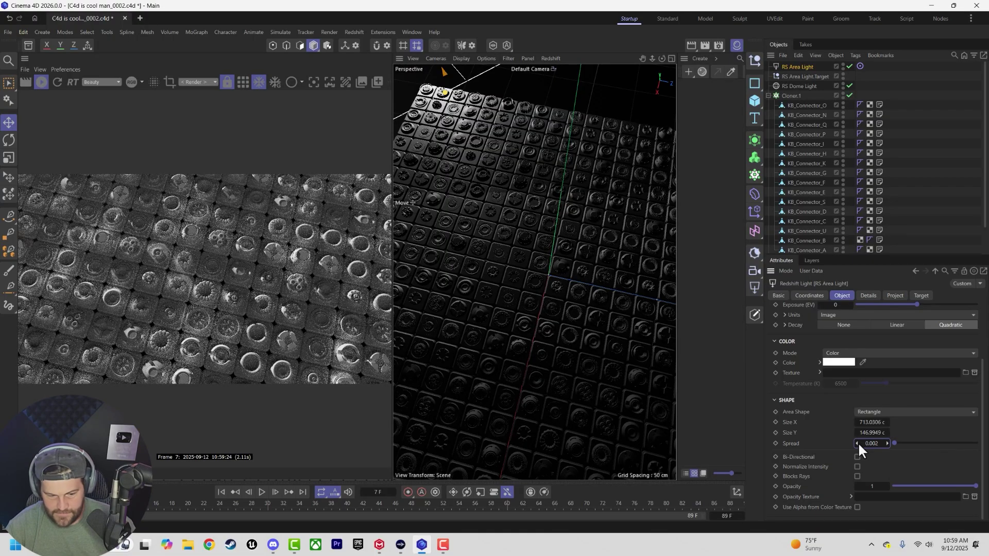
pyautogui.scroll(-2, 507, 165)
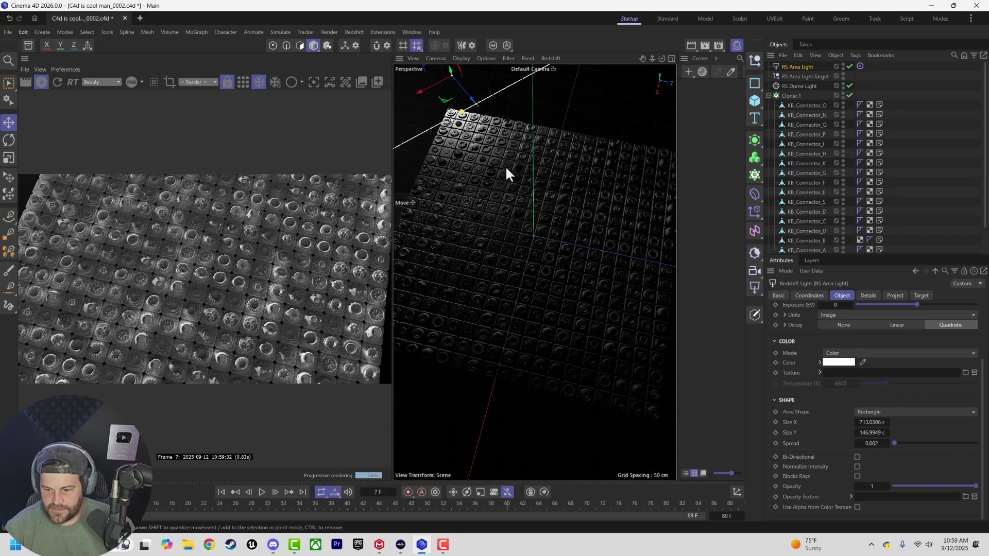
pyautogui.keyDown('alt'); pyautogui.moveTo(506, 165); pyautogui.dragTo(469, 111); pyautogui.keyUp('alt')
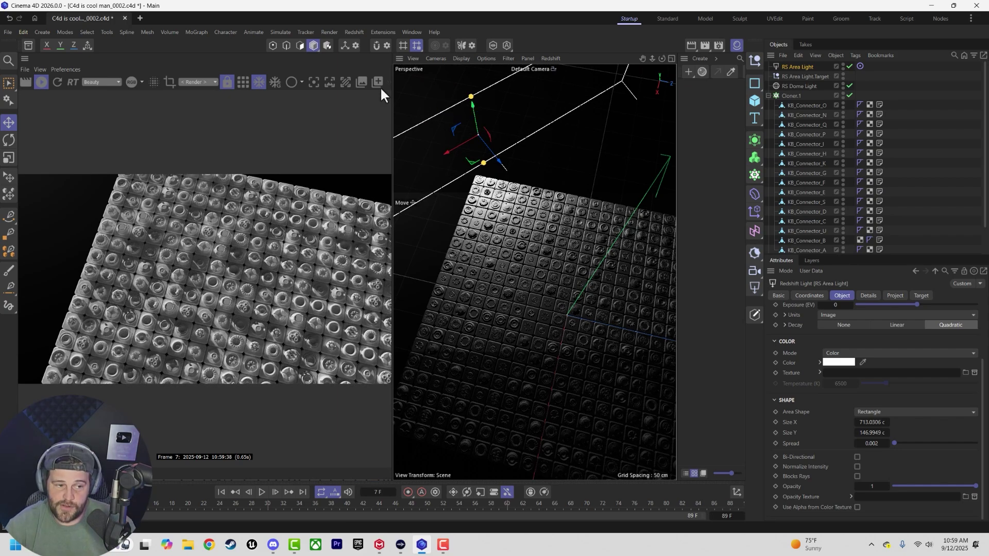
# Search the asset library's media for "gobo"
pyautogui.click(29, 45)
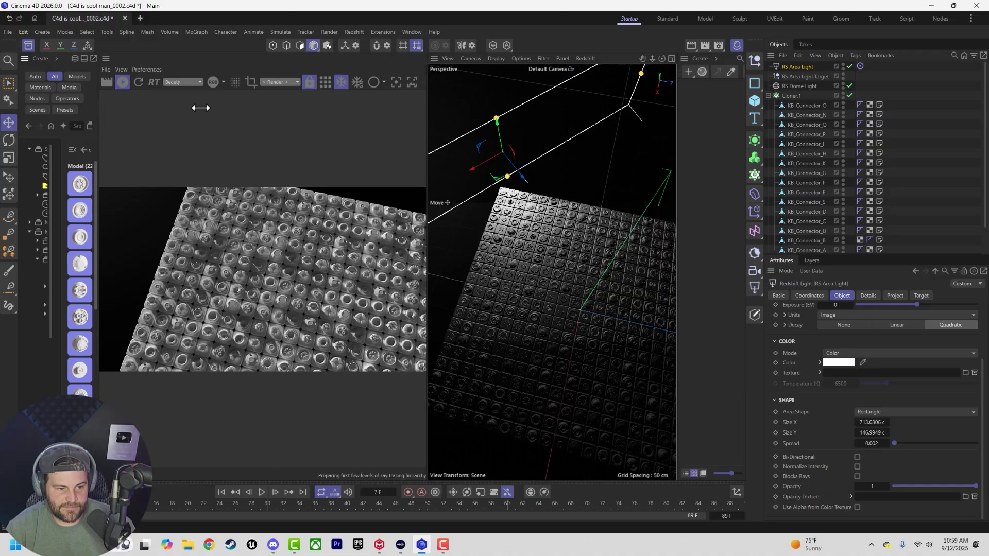
pyautogui.click(136, 77)
pyautogui.click(135, 94)
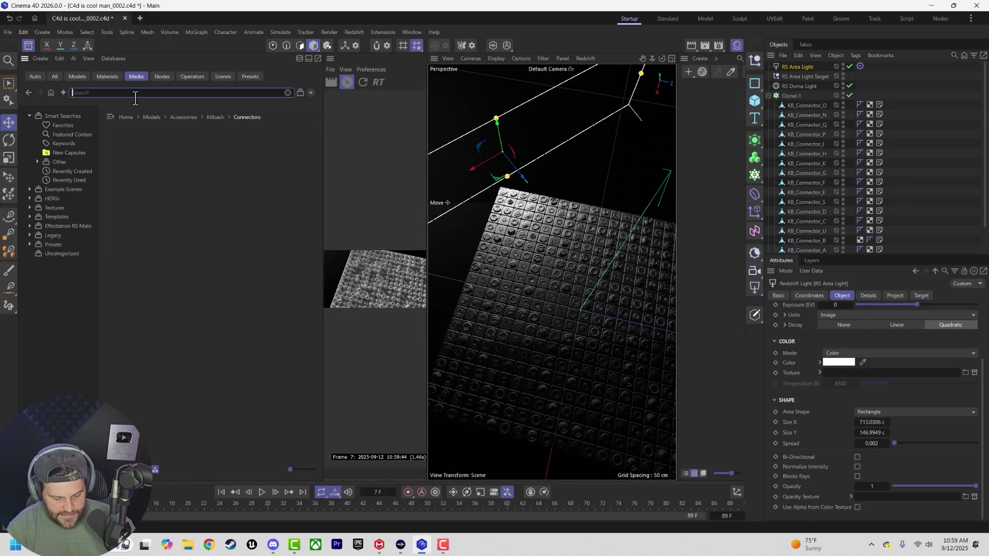
pyautogui.write('gobo')
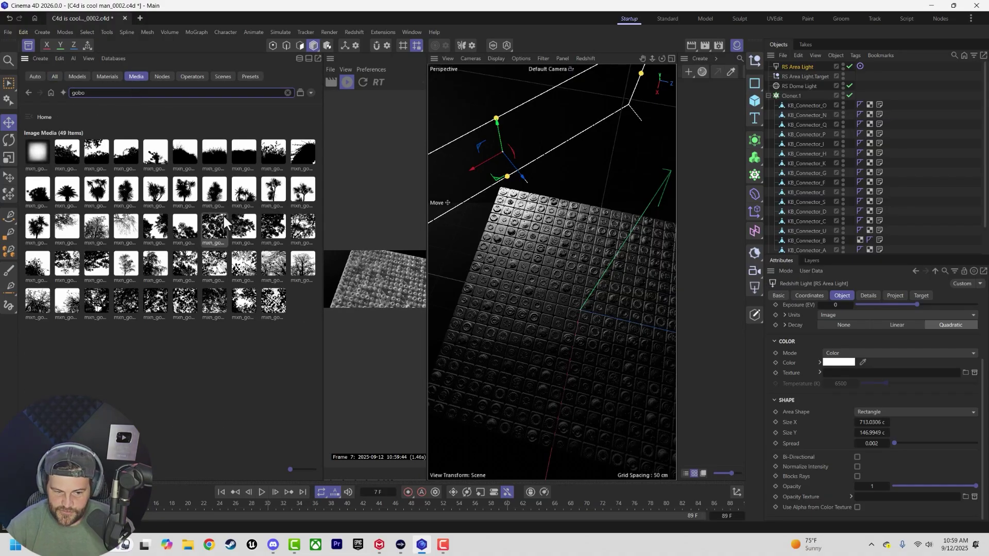
# Assign the tree gobo mxn_gobos_ext_tree_017_v01 as the area light's texture and close the asset library
pyautogui.click(243, 263)
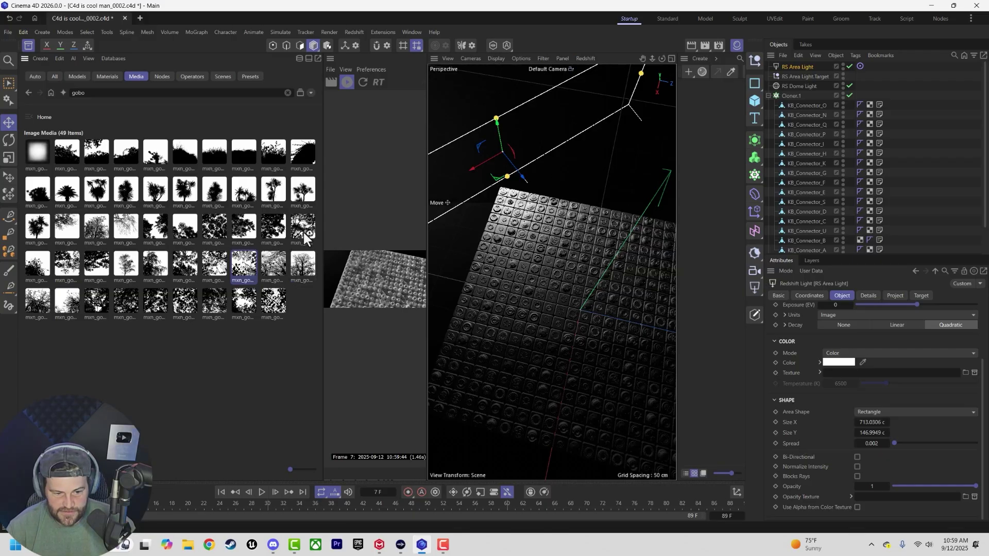
pyautogui.moveTo(249, 260); pyautogui.dragTo(860, 373)
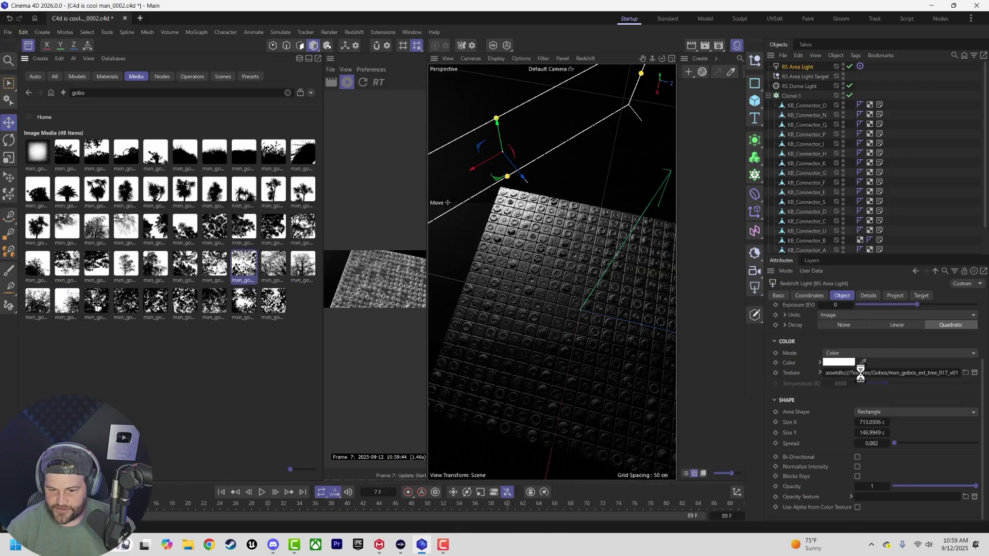
pyautogui.click(29, 47)
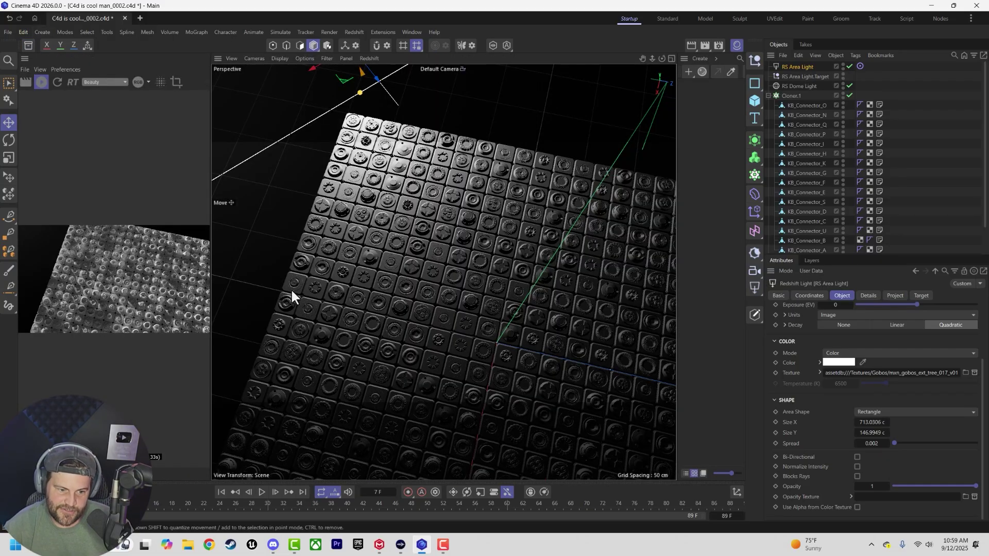
# Enlarge the render view and adjust the gobo light to about 213 cm height, 0.003 spread and 1.23 intensity
pyautogui.moveTo(215, 272); pyautogui.dragTo(338, 276)
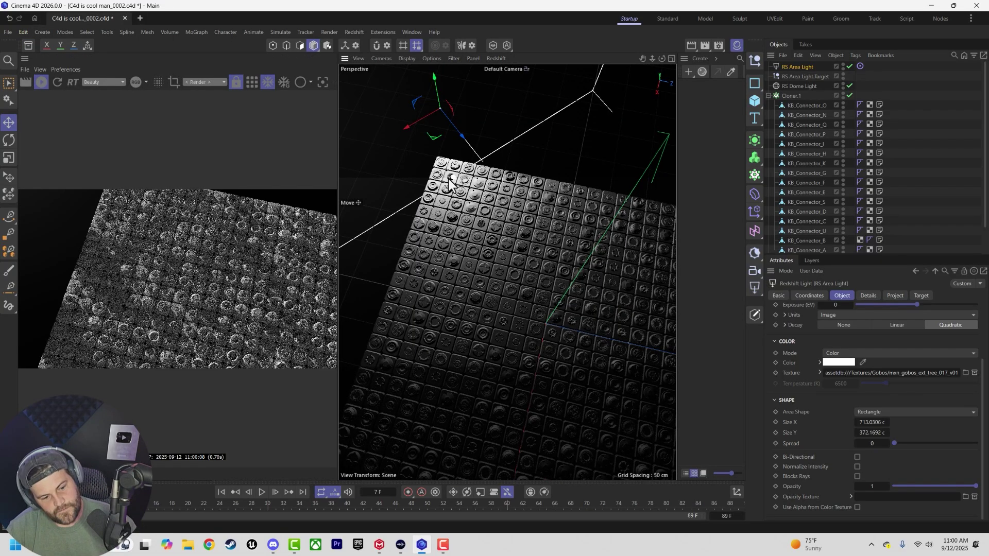
pyautogui.moveTo(449, 175)
pyautogui.mouseDown()
pyautogui.moveTo(431, 133)
pyautogui.moveTo(437, 161)
pyautogui.mouseUp()
pyautogui.scroll(2, 834, 387)
pyautogui.scroll(5, 509, 279)
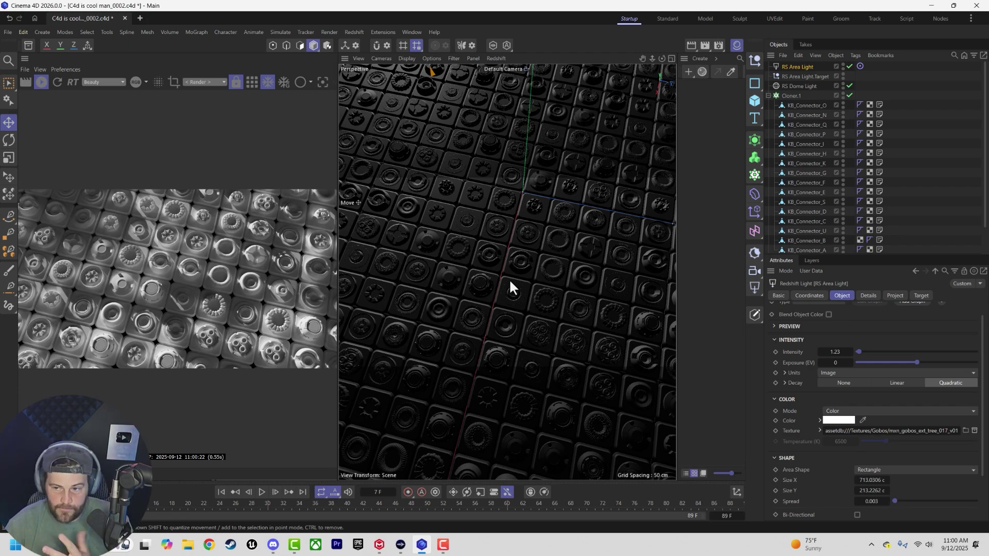
# Collapse both cloner hierarchies and add a Plain effector to the connector cloner
pyautogui.click(768, 96)
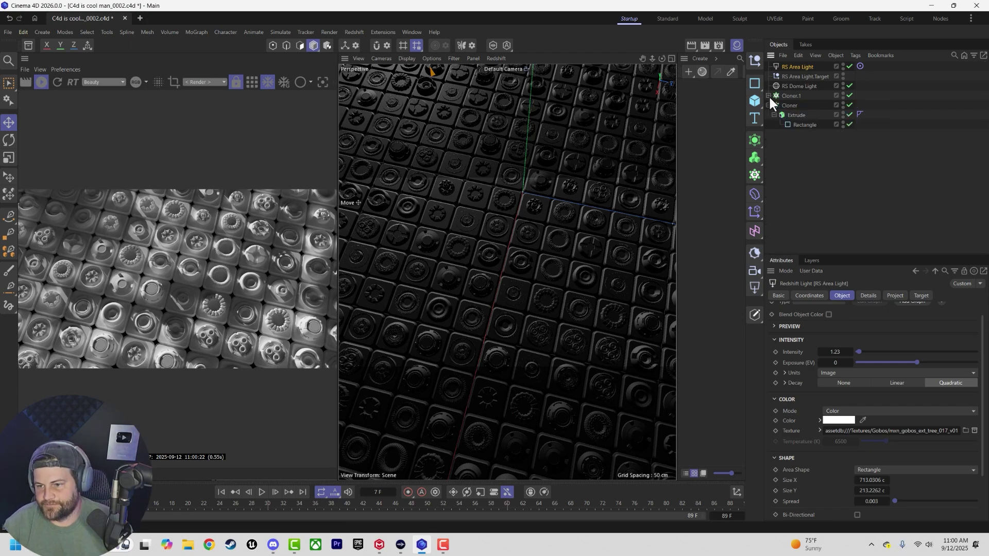
pyautogui.click(769, 105)
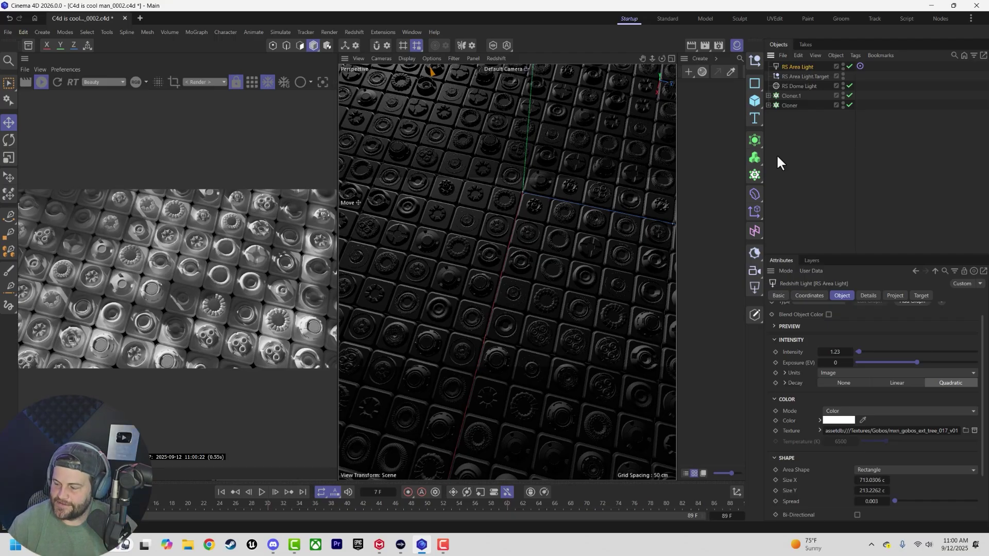
pyautogui.click(791, 97)
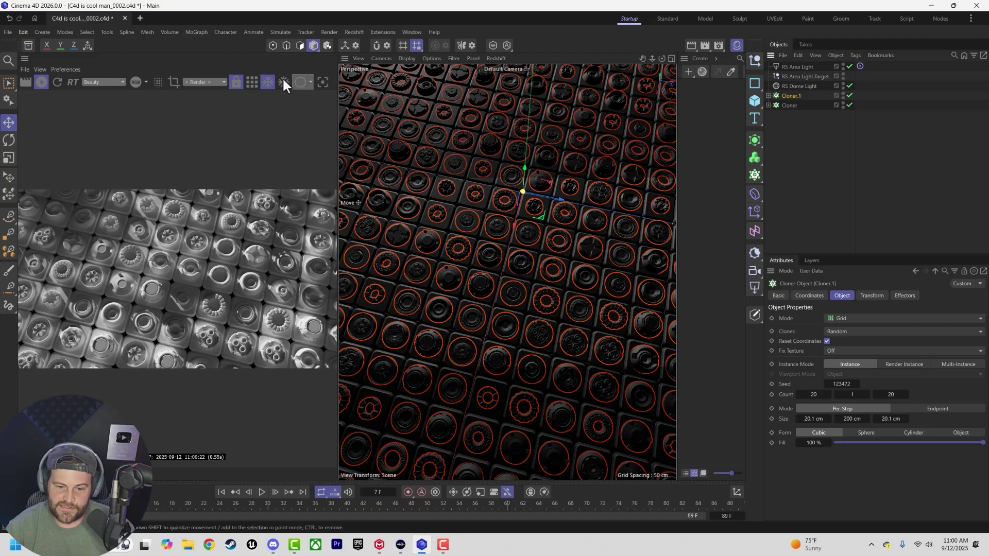
pyautogui.click(192, 33)
pyautogui.moveTo(199, 52)
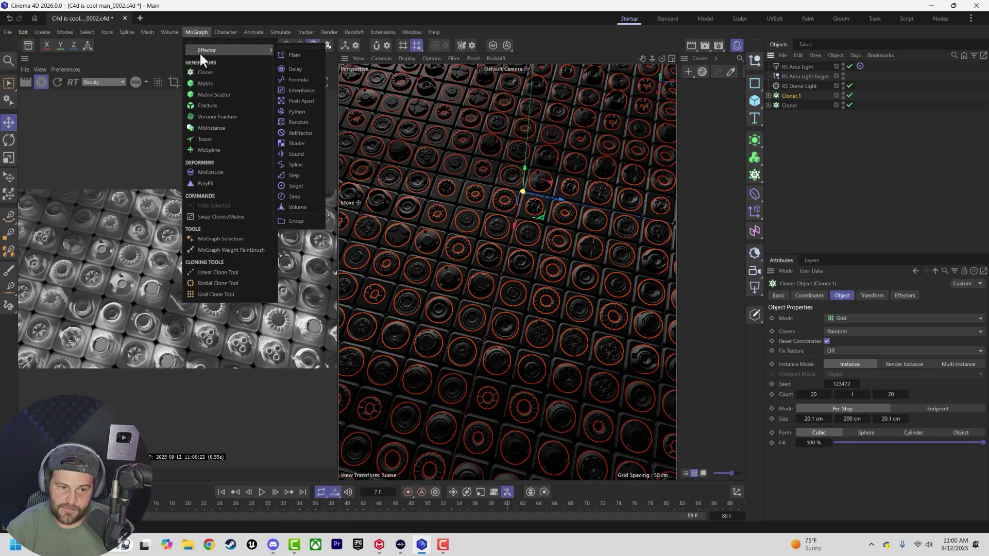
pyautogui.click(292, 54)
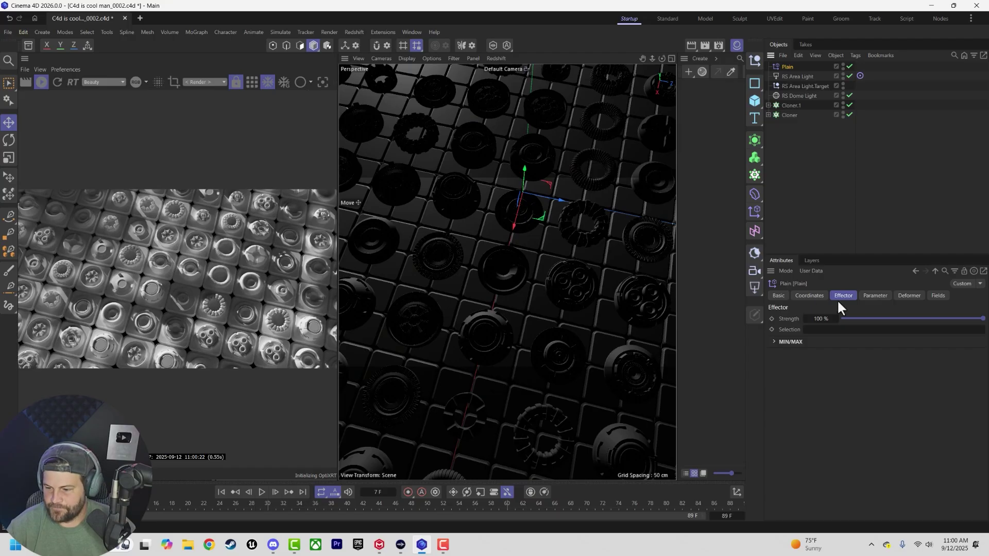
# Turn off the Plain effector's position and enable its rotation with a heading of 90°
pyautogui.click(875, 295)
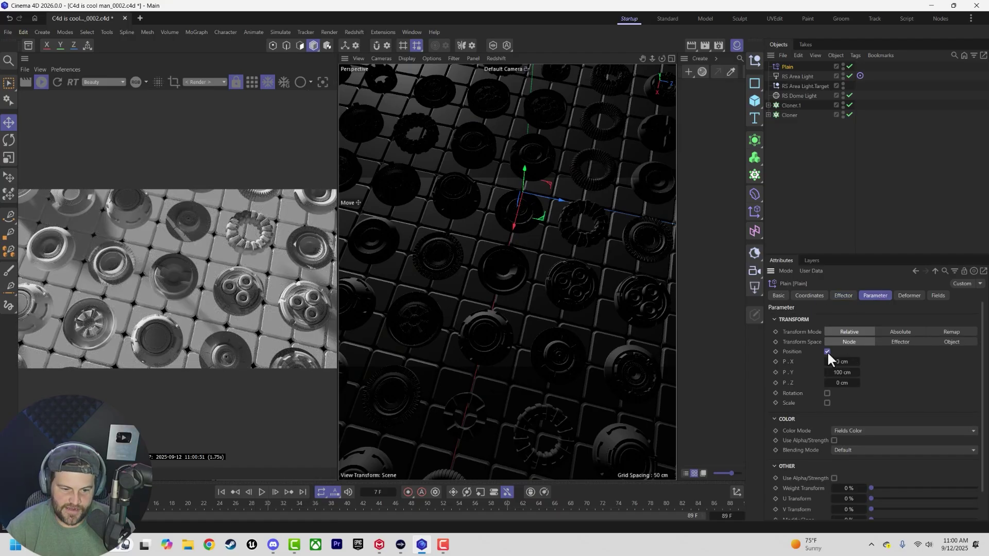
pyautogui.click(826, 350)
pyautogui.click(826, 361)
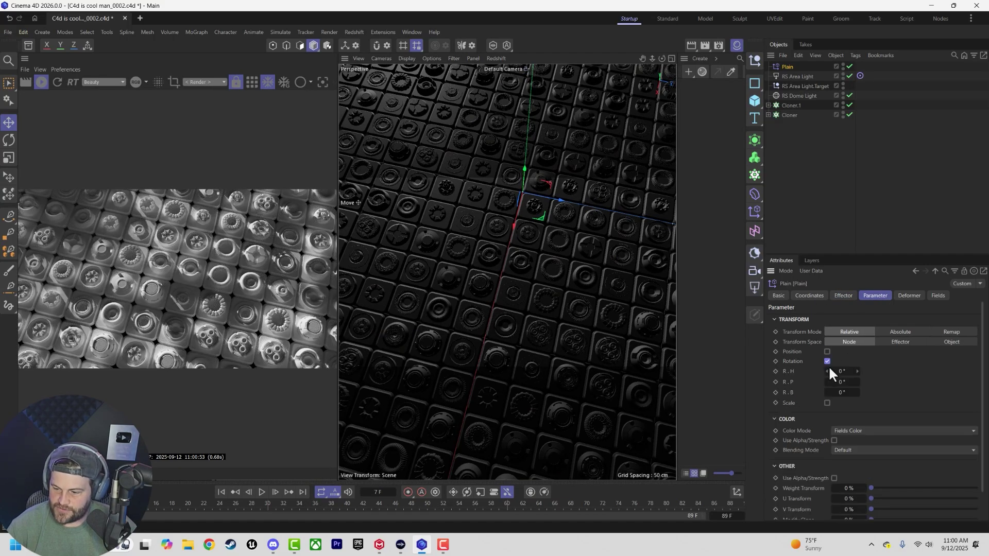
pyautogui.moveTo(828, 370); pyautogui.dragTo(870, 392)
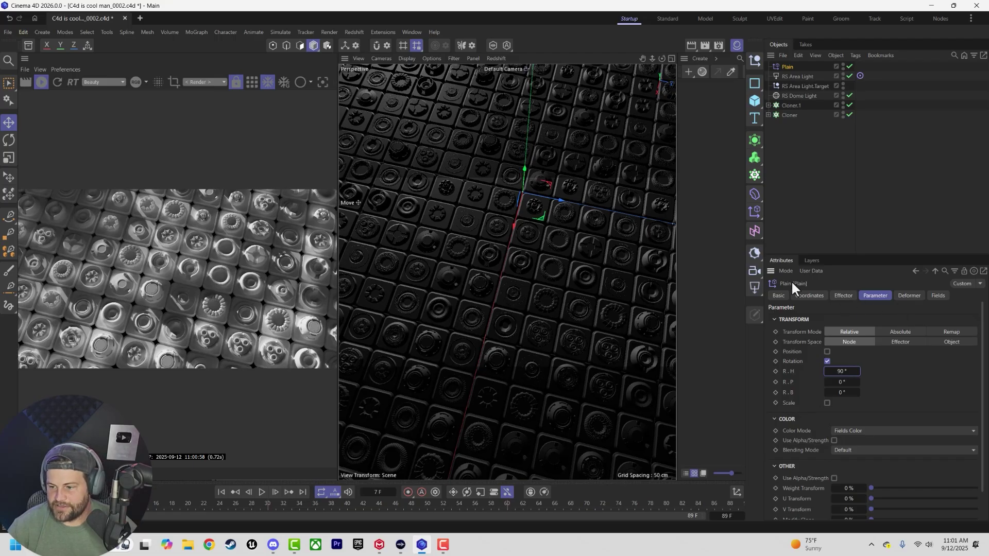
# Add a Random Field to the Plain effector's falloff
pyautogui.click(936, 297)
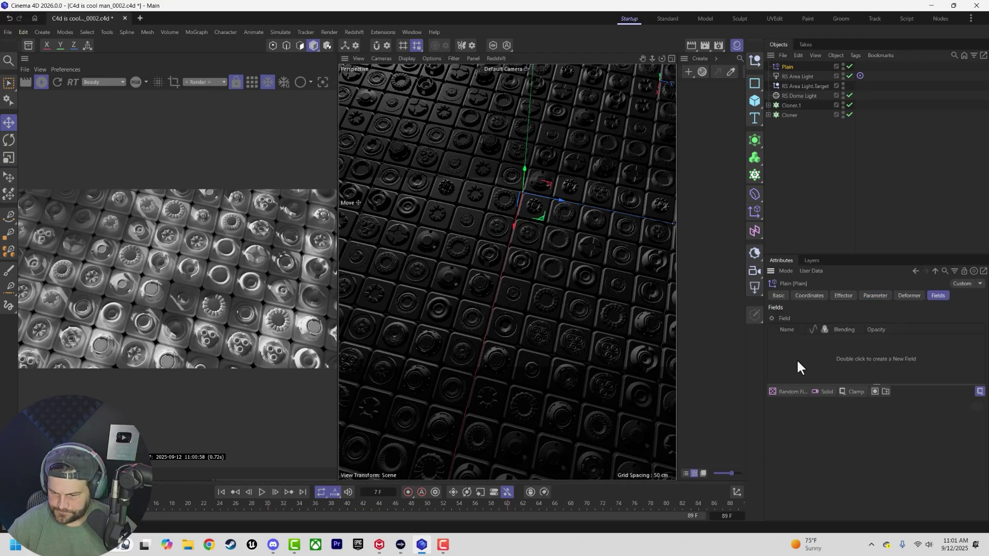
pyautogui.click(785, 392)
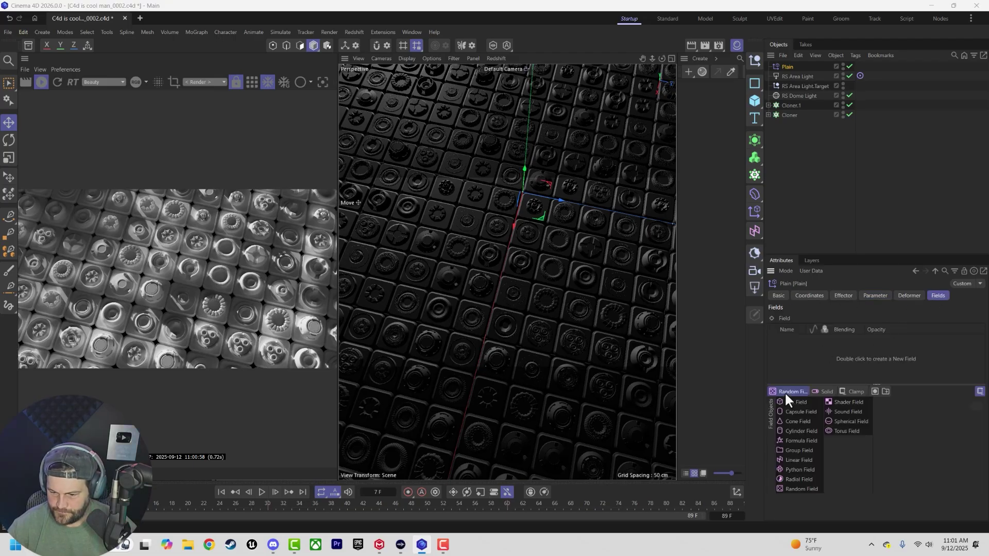
pyautogui.click(788, 489)
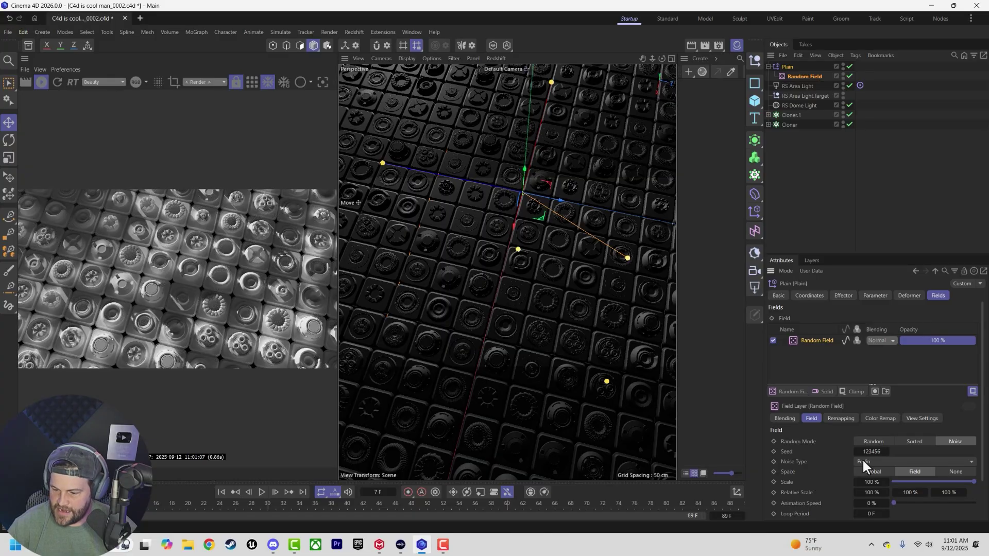
# Animate the Random Field at 100% animation speed with a 90-frame loop period and review the connectors' motion during playback
pyautogui.scroll(-2, 851, 481)
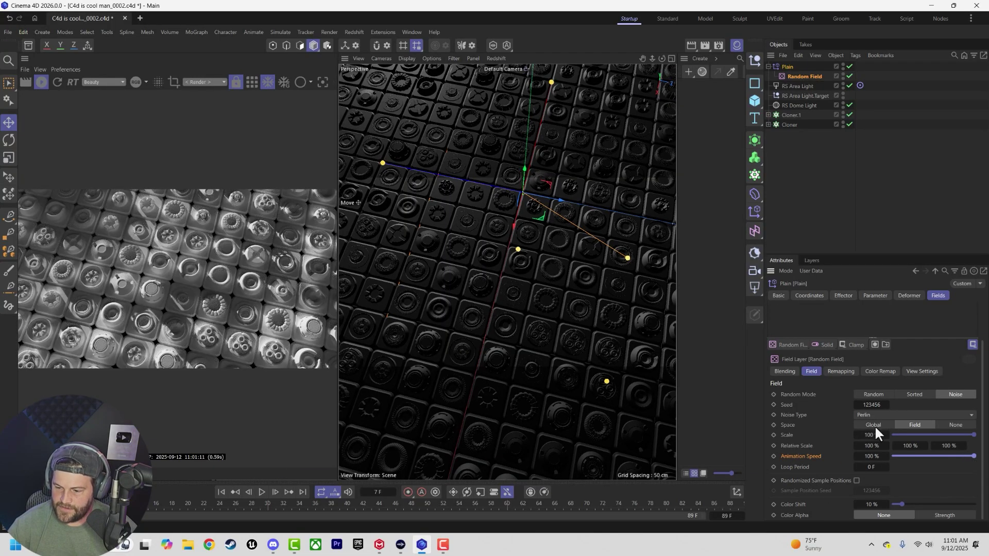
pyautogui.click(235, 492)
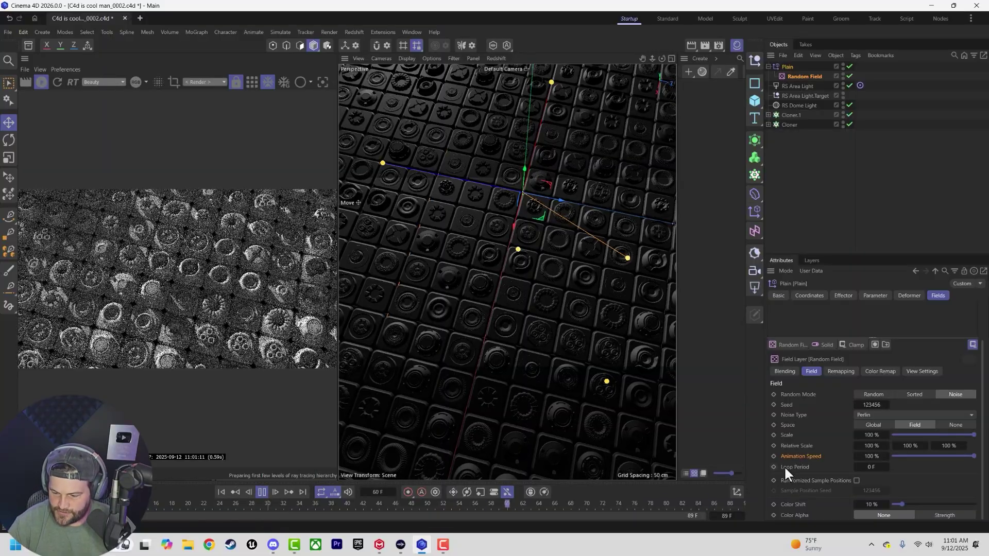
pyautogui.moveTo(874, 467); pyautogui.dragTo(882, 468)
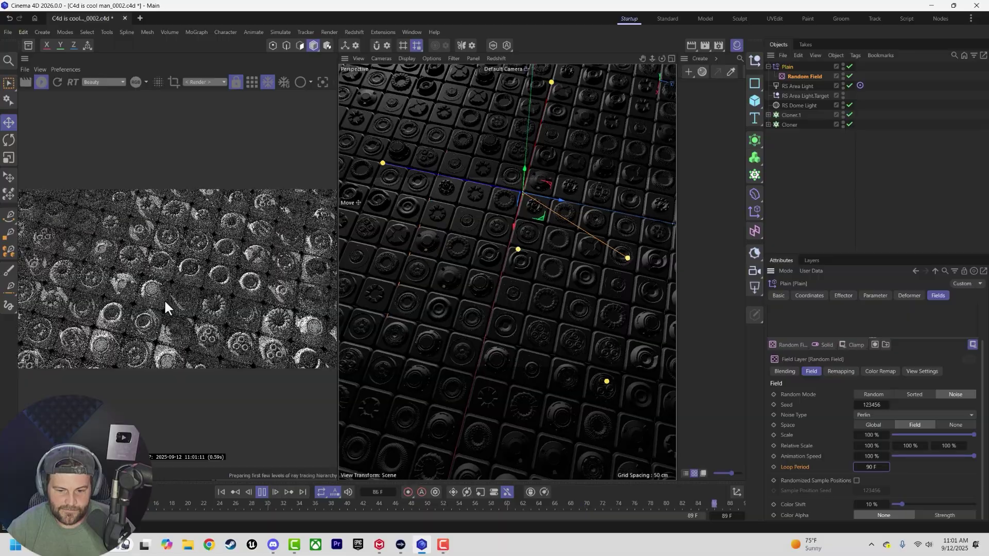
pyautogui.scroll(6, 476, 315)
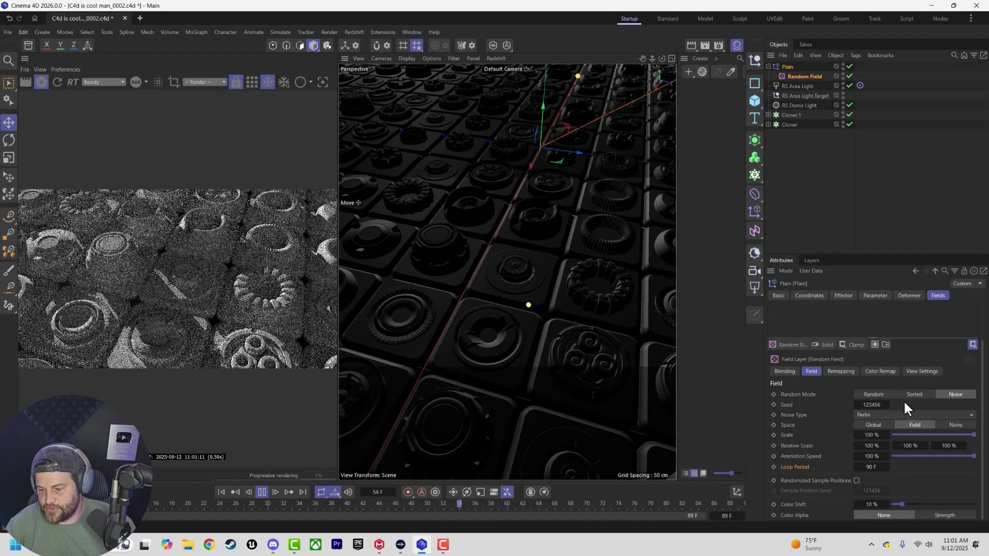
pyautogui.scroll(2, 825, 448)
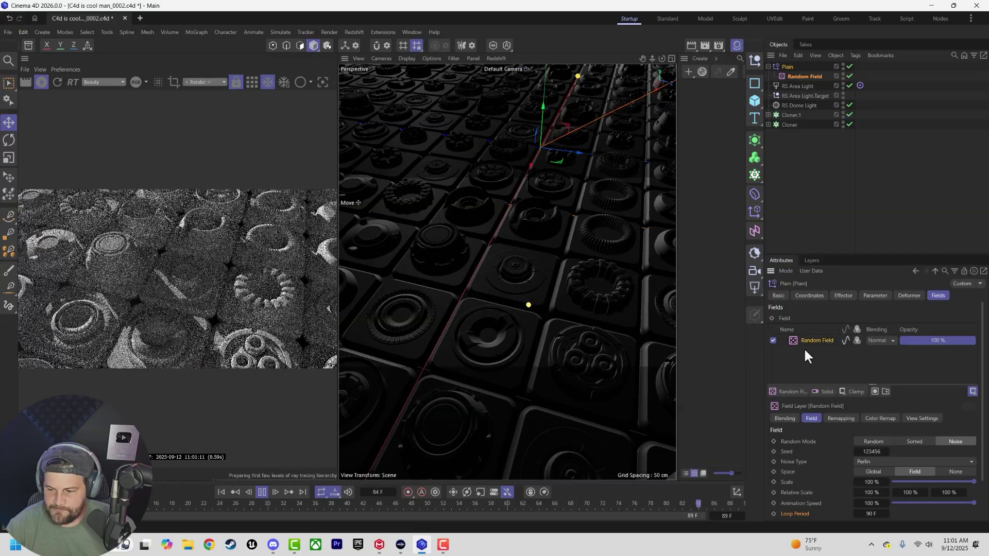
pyautogui.keyDown('alt'); pyautogui.moveTo(488, 249); pyautogui.dragTo(535, 283, button='right'); pyautogui.keyUp('alt')
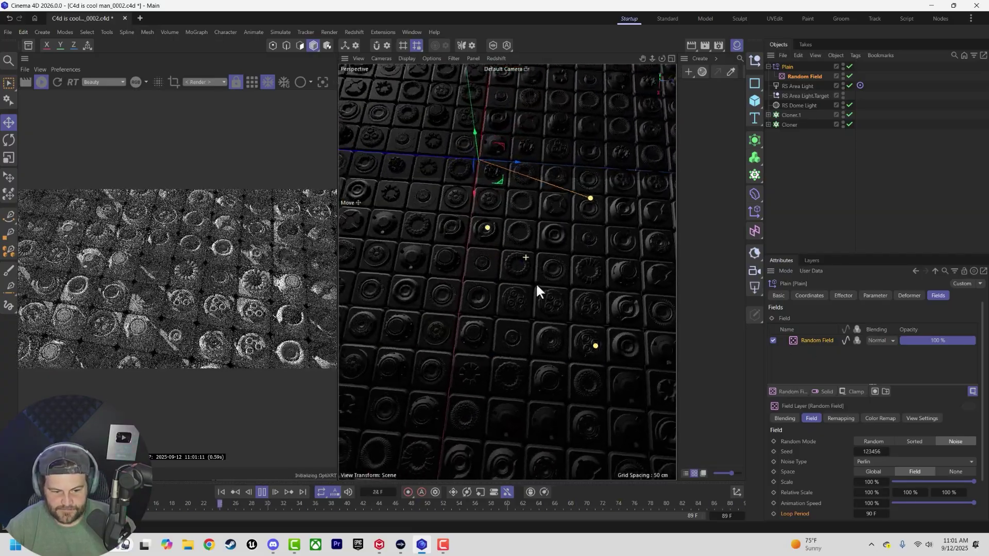
pyautogui.moveTo(535, 282)
pyautogui.keyDown('alt'); pyautogui.mouseDown()
pyautogui.moveTo(536, 262)
pyautogui.moveTo(543, 292)
pyautogui.mouseUp(); pyautogui.keyUp('alt')
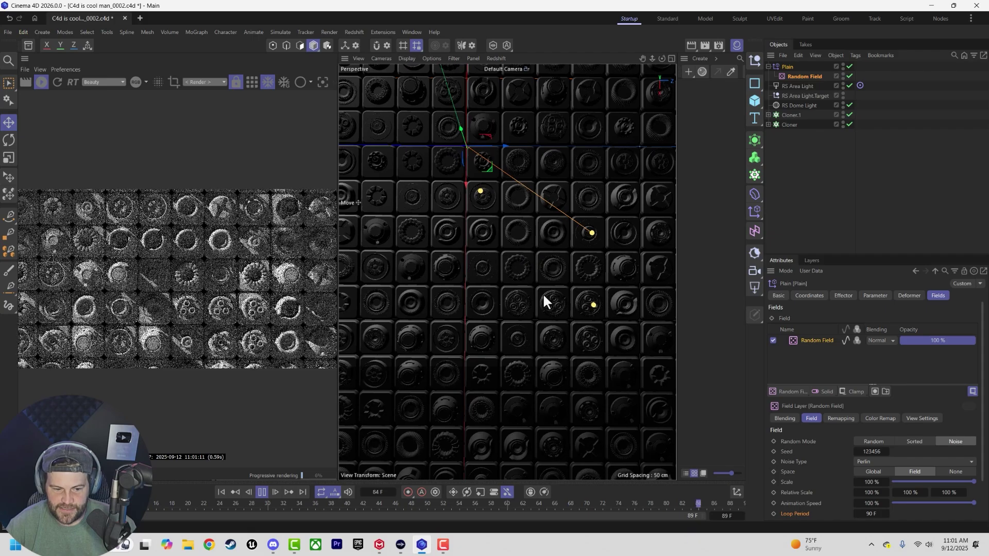
# Stop the playback and reframe the perspective view so more of the tile grid is shown
pyautogui.click(261, 492)
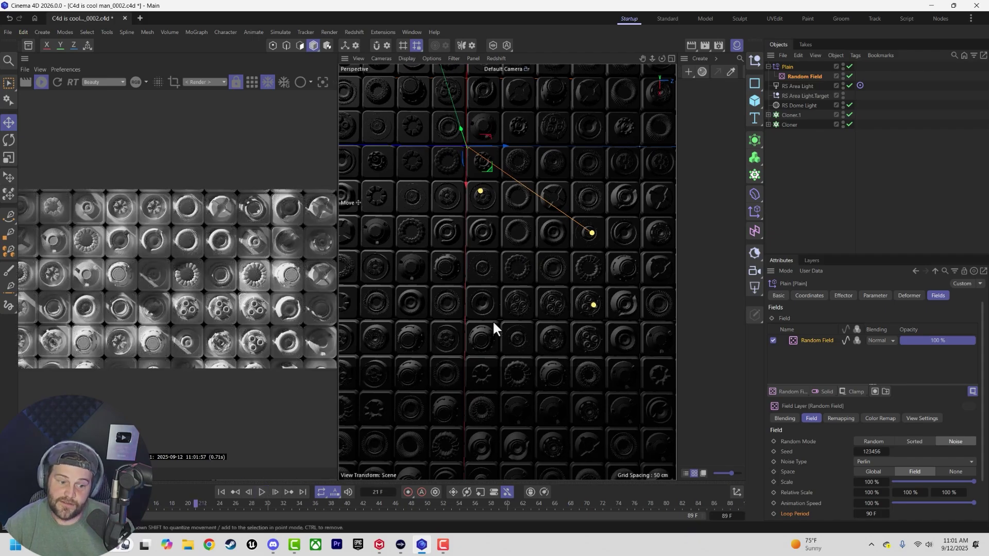
pyautogui.keyDown('alt'); pyautogui.moveTo(494, 227); pyautogui.dragTo(527, 293, button='right'); pyautogui.keyUp('alt')
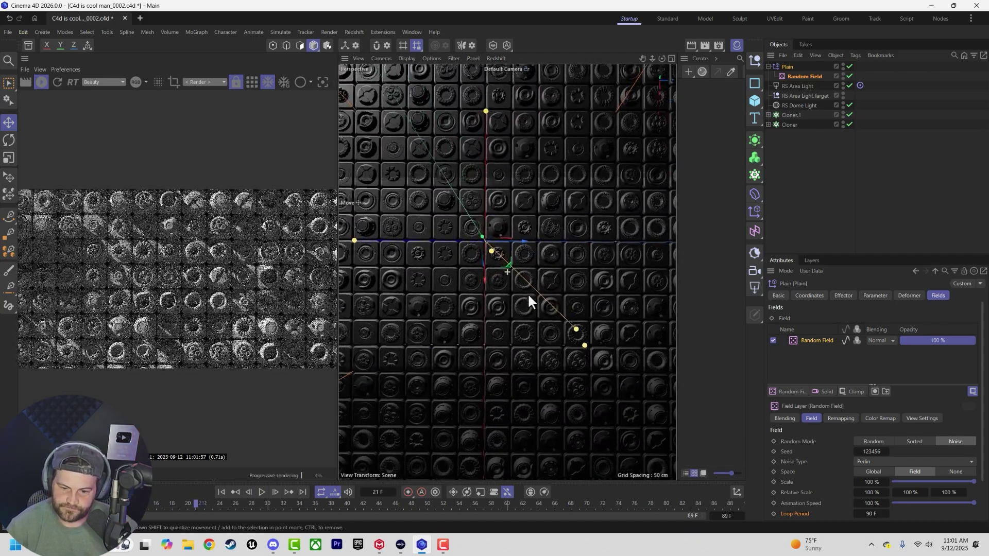
pyautogui.keyDown('alt'); pyautogui.moveTo(529, 296); pyautogui.dragTo(538, 300, button='middle'); pyautogui.keyUp('alt')
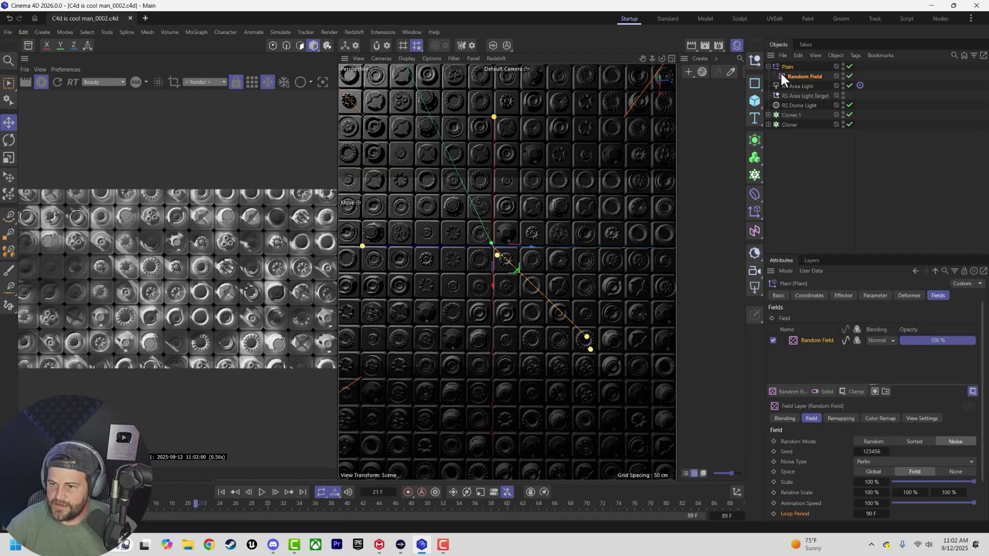
# Create a Redshift OpenPBR material and open its node graph
pyautogui.click(700, 59)
pyautogui.moveTo(705, 87)
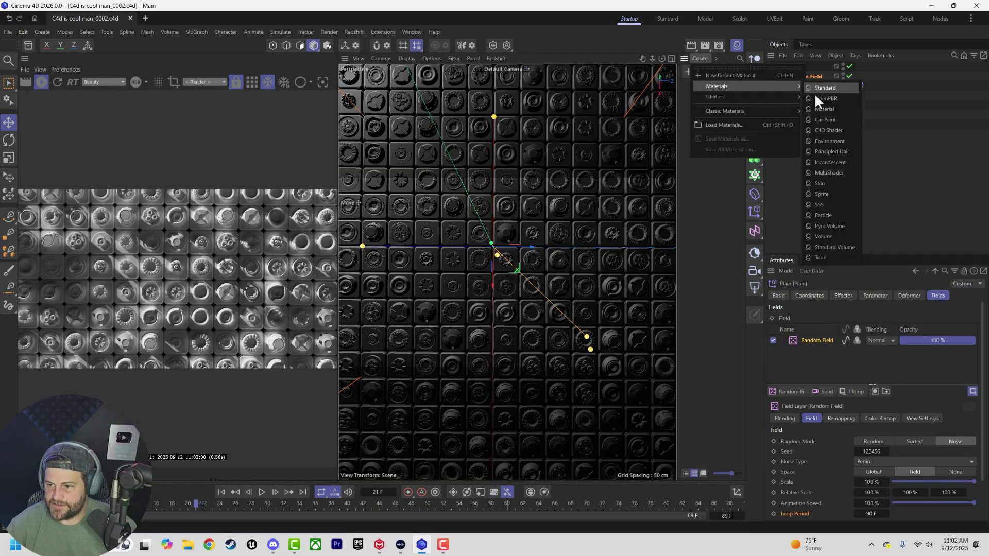
pyautogui.click(817, 97)
pyautogui.doubleClick(696, 99)
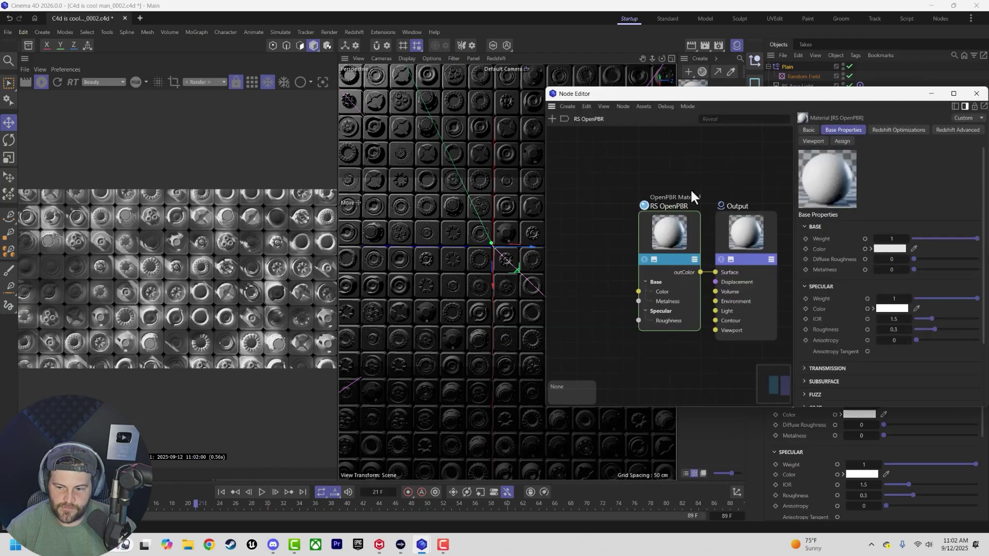
# Add a Color User Data node to the graph and connect it to the OpenPBR material's base color
pyautogui.hotkey('shift', 'c')
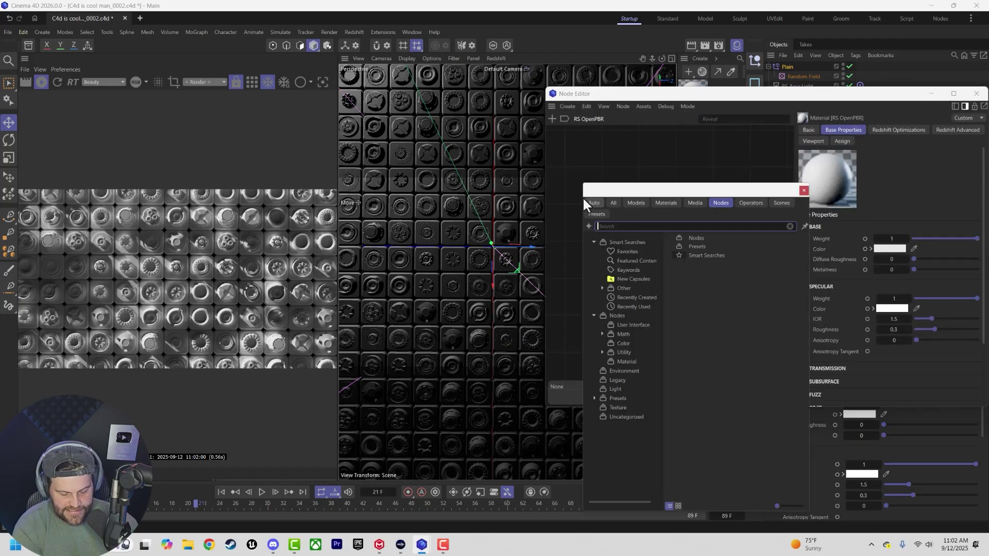
pyautogui.write('user')
pyautogui.moveTo(616, 239); pyautogui.dragTo(564, 181)
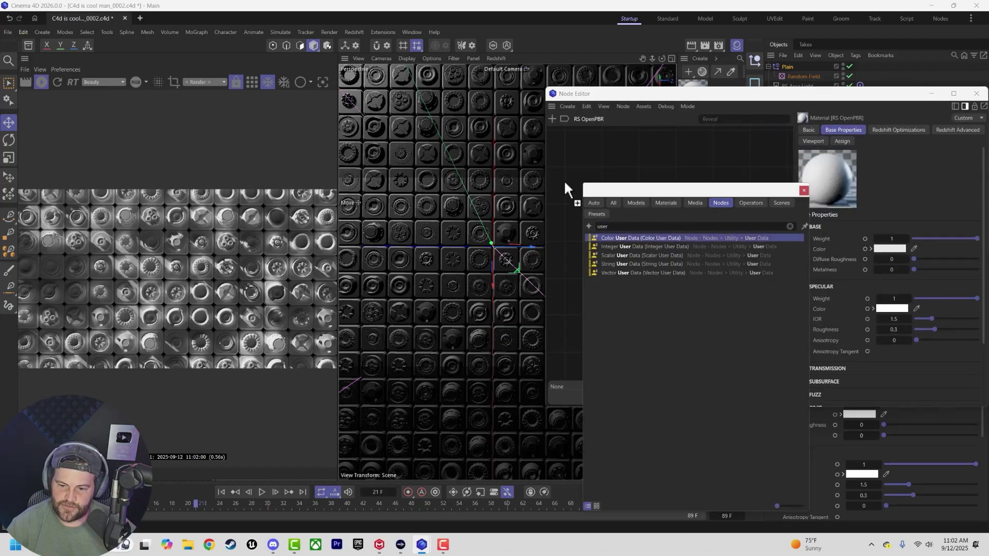
pyautogui.click(803, 190)
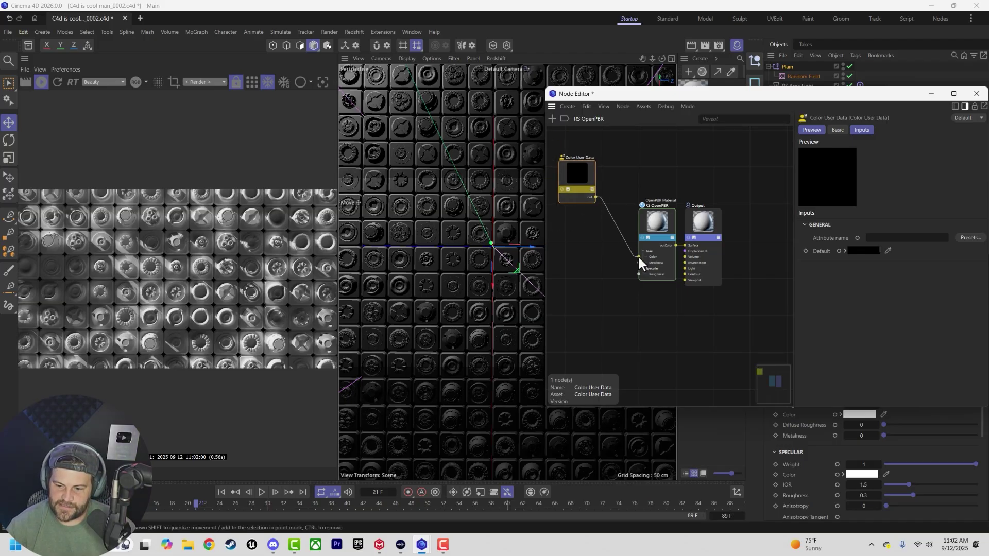
# Assign the material to Cloner.1 and set the Color User Data attribute to the Geometry ID Color object preset
pyautogui.moveTo(689, 94); pyautogui.dragTo(792, 117)
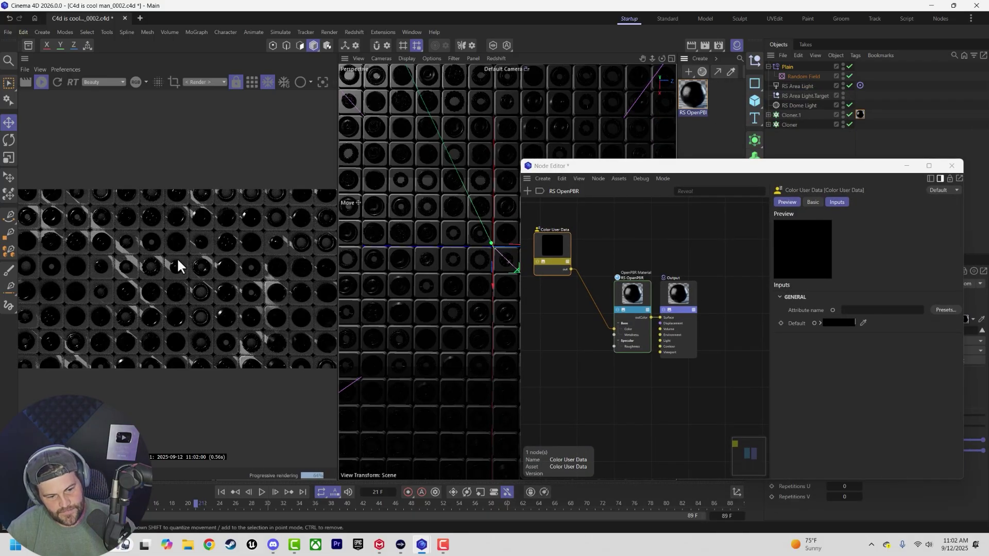
pyautogui.click(944, 310)
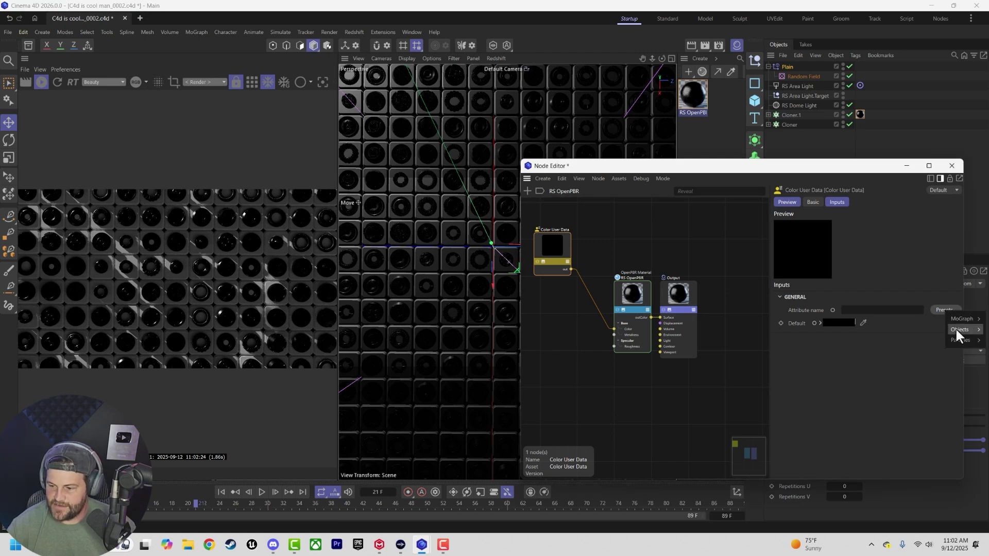
pyautogui.moveTo(952, 329)
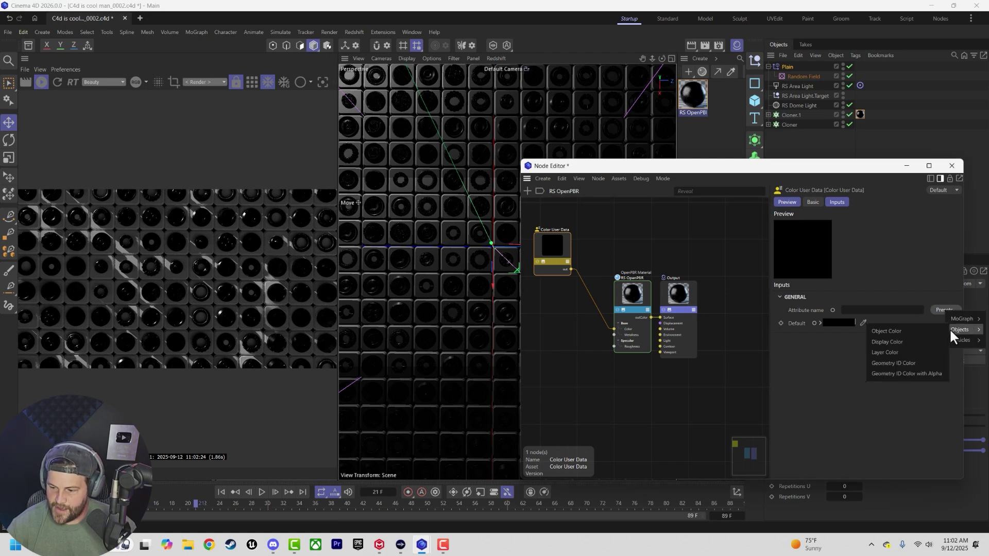
pyautogui.click(899, 363)
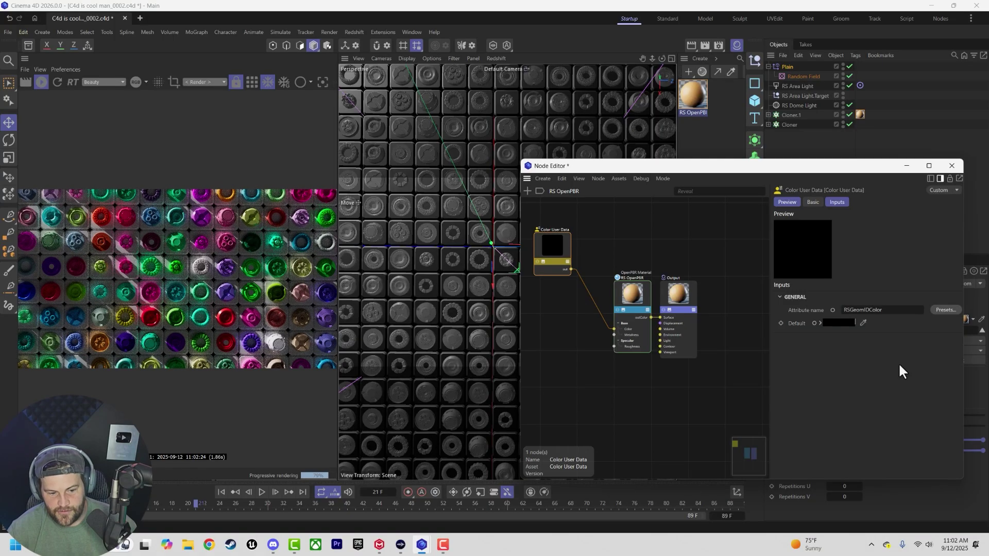
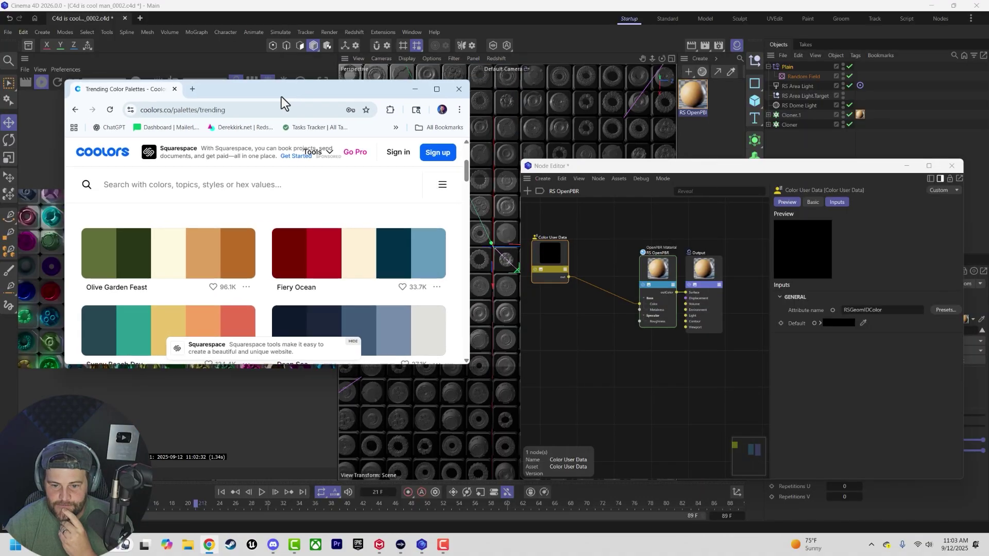
# Insert a Ramp node between the Color User Data node and the OpenPBR base color, feeding its Alt Input
pyautogui.rightClick(592, 241)
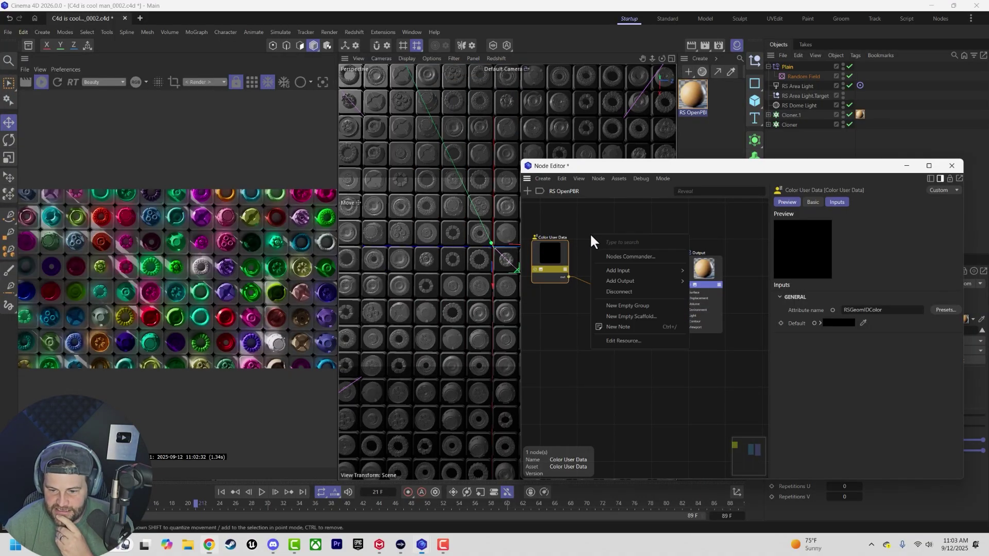
pyautogui.click(590, 233)
pyautogui.hotkey('shift', 'c')
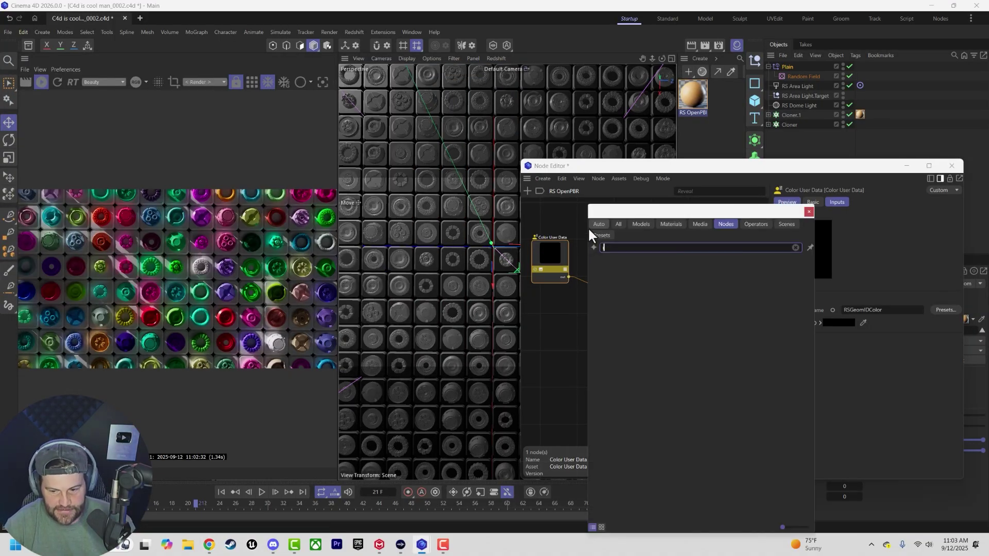
pyautogui.write('ramp')
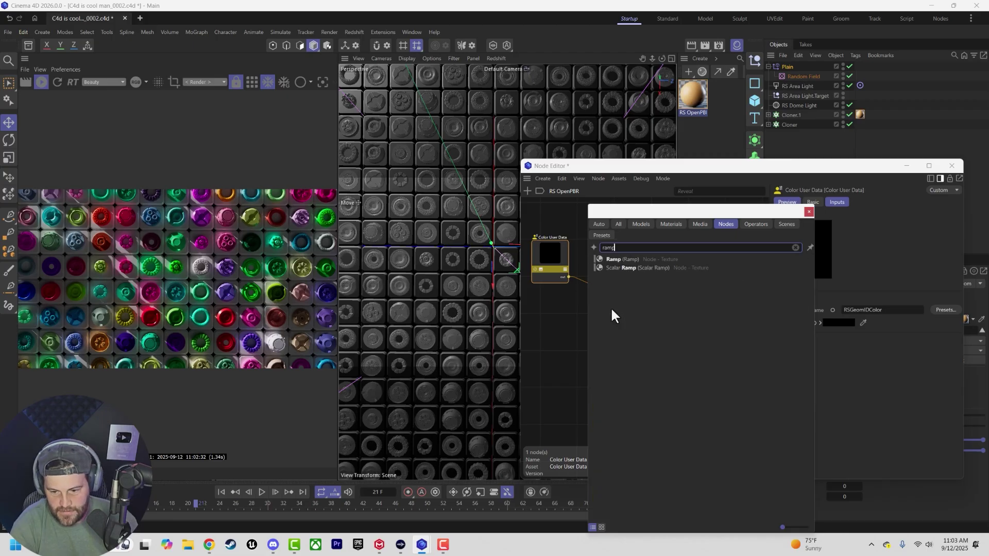
pyautogui.moveTo(696, 212); pyautogui.dragTo(793, 206)
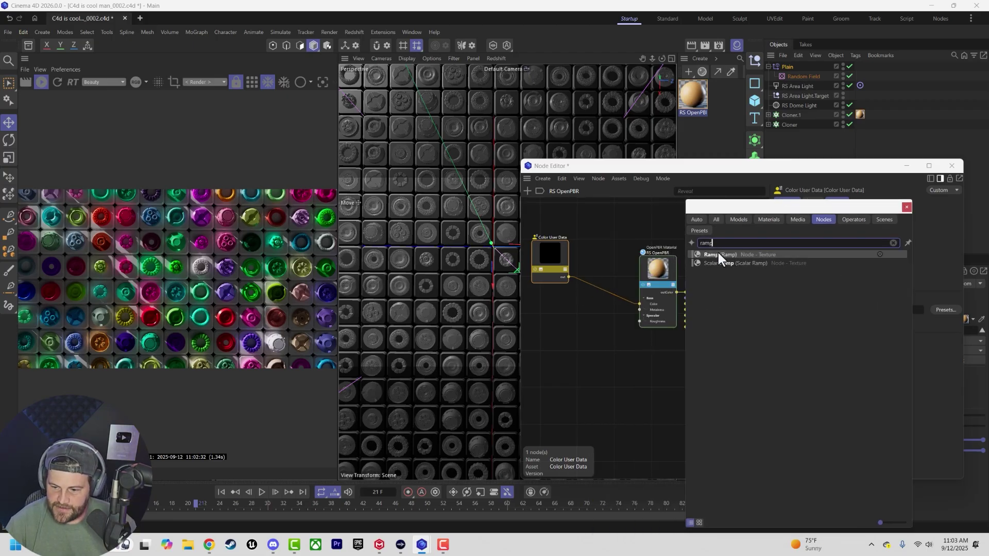
pyautogui.moveTo(719, 255); pyautogui.dragTo(605, 291)
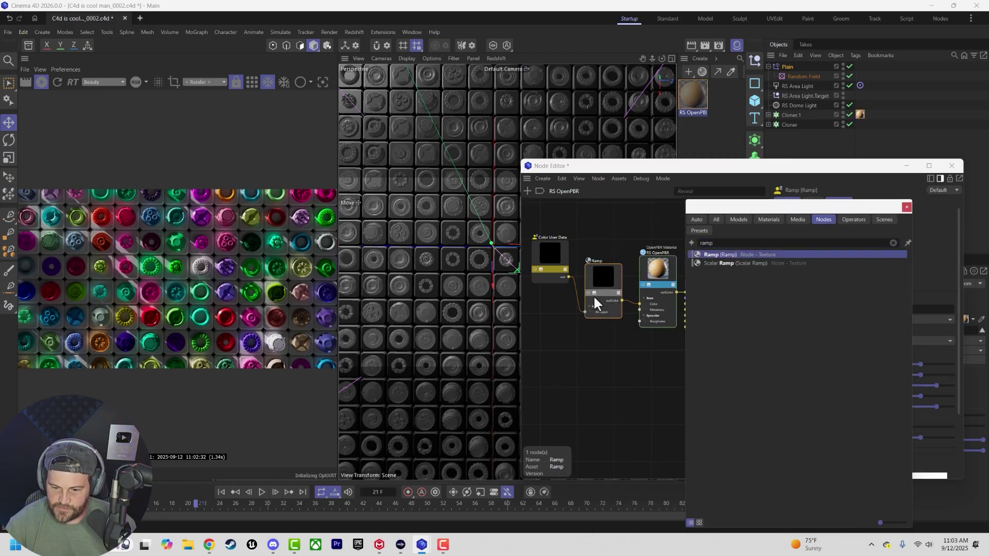
pyautogui.click(907, 206)
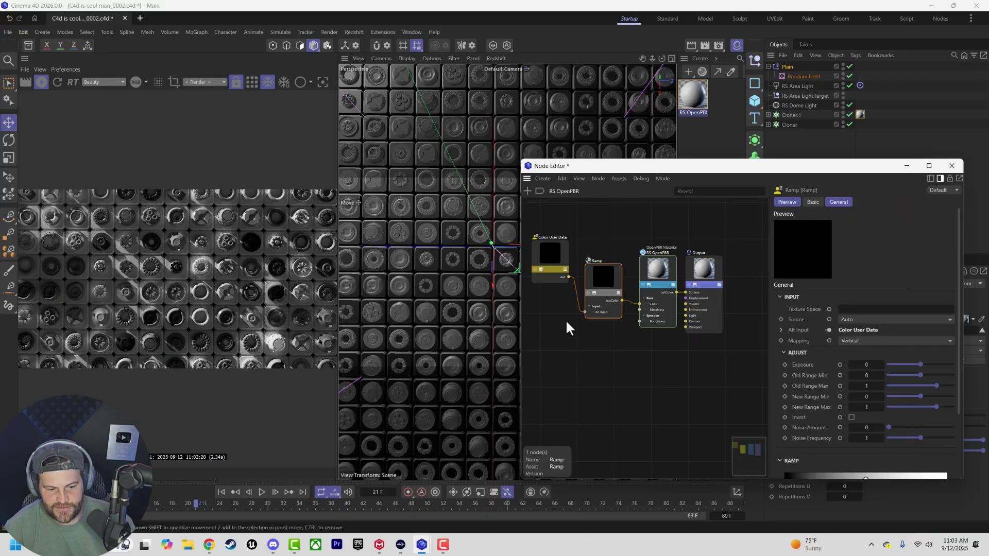
# Remove the ramp's black knot, set the remaining white knot to Step interpolation and place it at about 8.3%
pyautogui.scroll(-3, 783, 407)
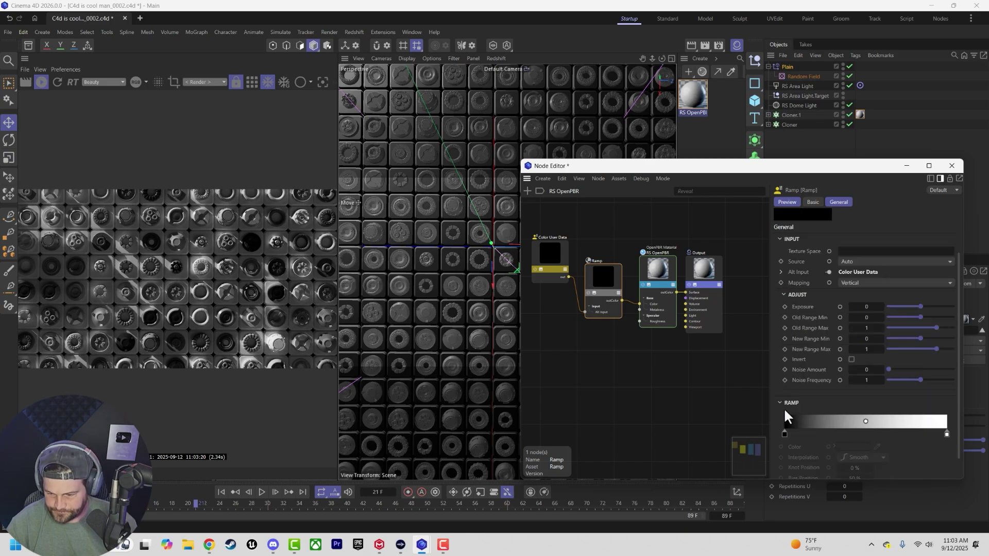
pyautogui.moveTo(785, 434); pyautogui.dragTo(830, 419)
pyautogui.moveTo(948, 415); pyautogui.dragTo(840, 415)
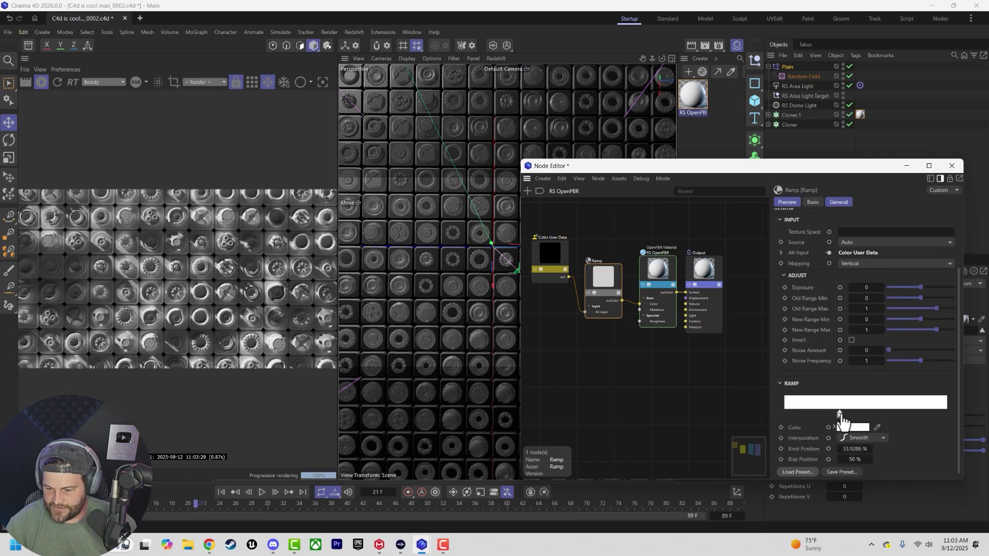
pyautogui.click(845, 439)
pyautogui.click(848, 494)
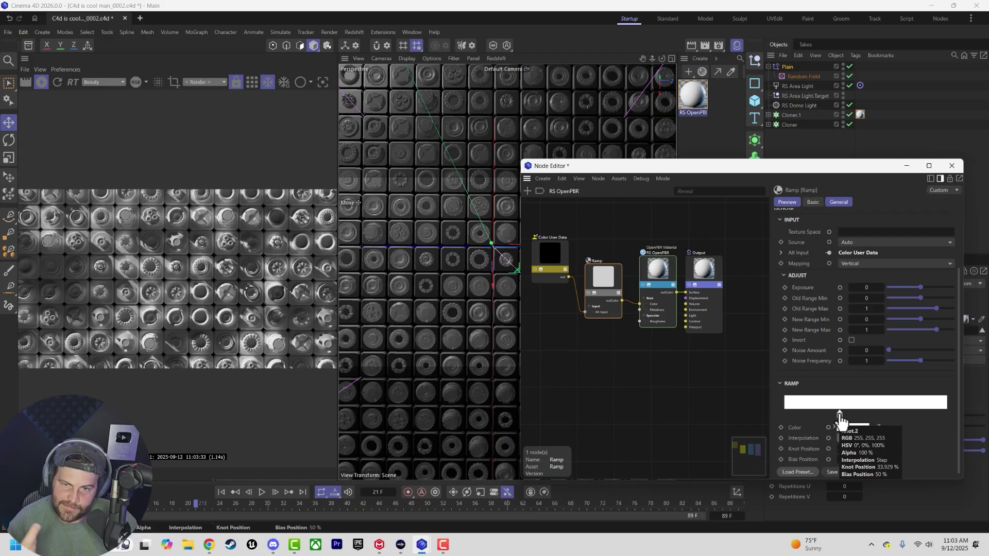
pyautogui.moveTo(839, 416); pyautogui.dragTo(798, 420)
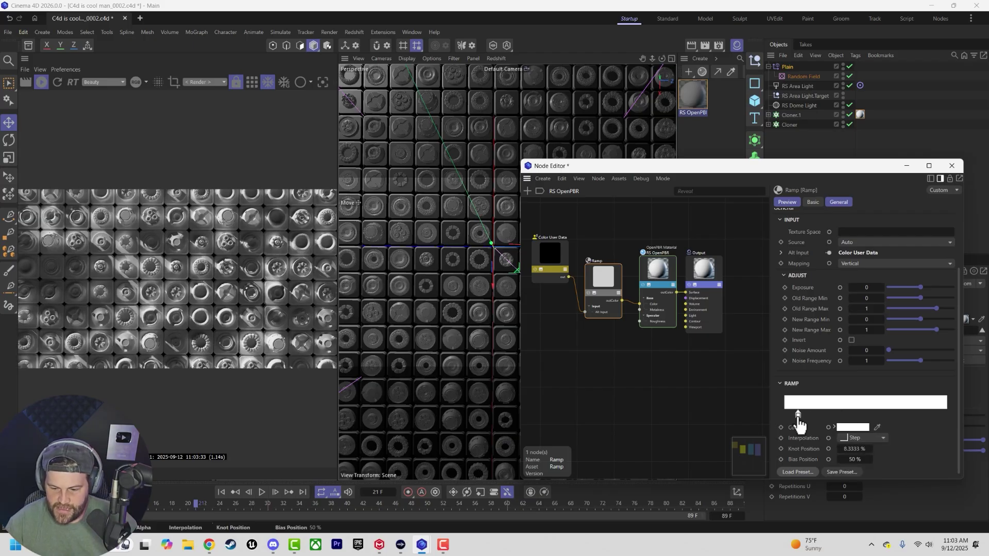
# Open the ramp knot's color settings and copy the dark blue of the Warm Autumn Glow palette from Coolors in the browser
pyautogui.doubleClick(798, 418)
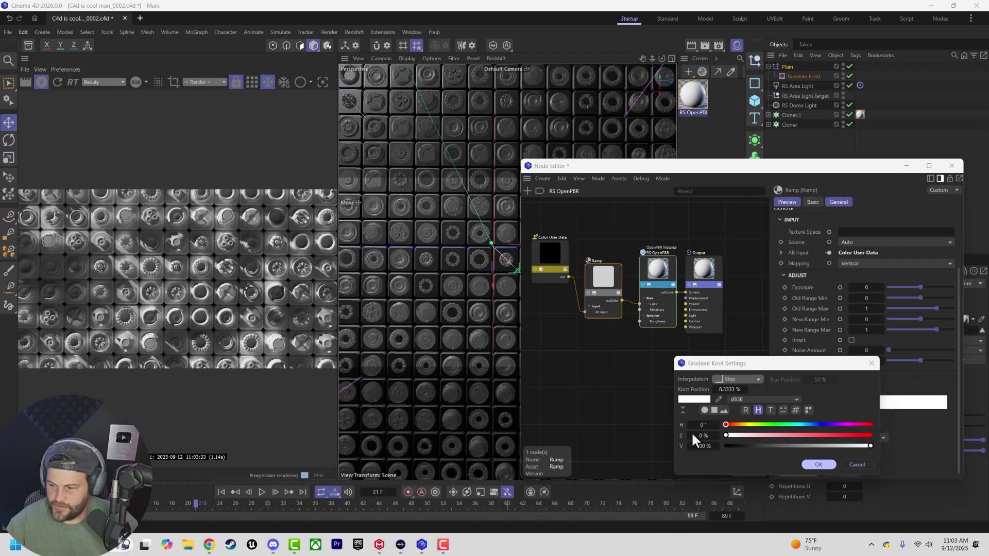
pyautogui.click(209, 544)
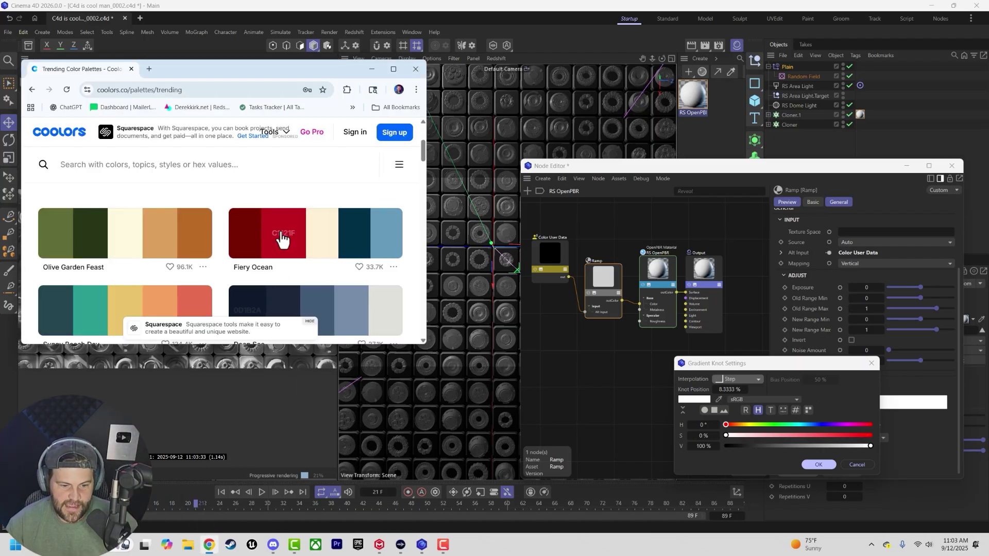
pyautogui.scroll(-5, 206, 250)
pyautogui.scroll(-3, 206, 258)
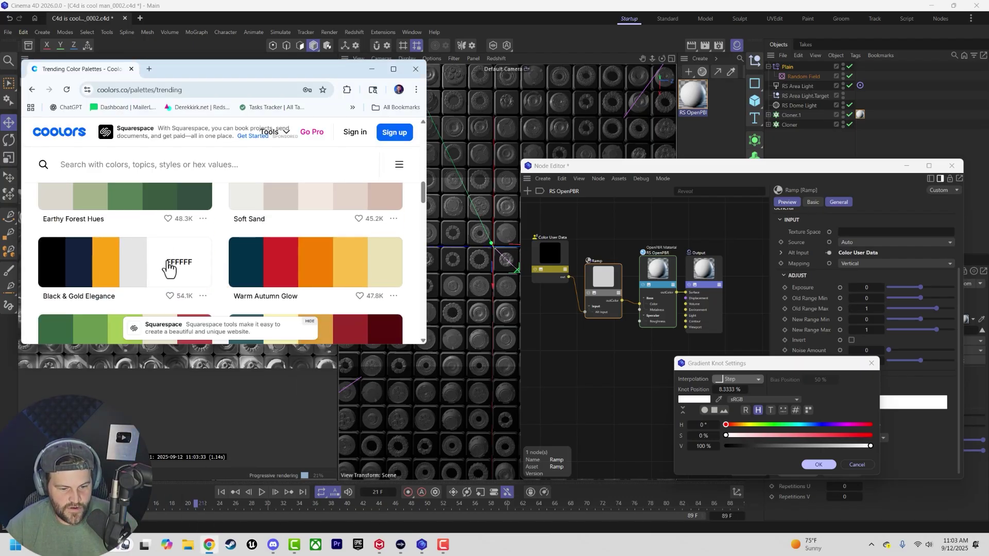
pyautogui.click(249, 272)
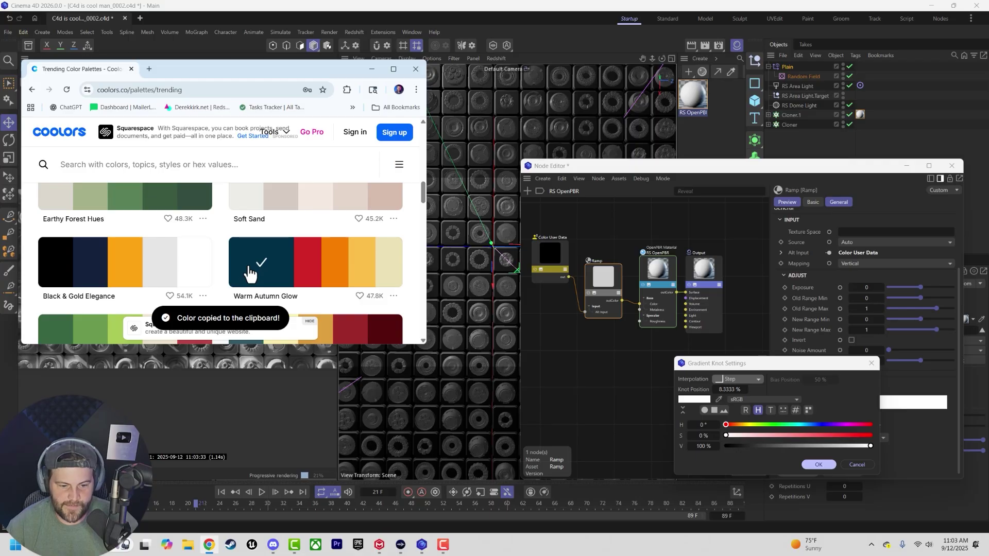
# Set the knot color to hex 003049 and add knots for the palette's red, orange, yellow and cream
pyautogui.click(796, 410)
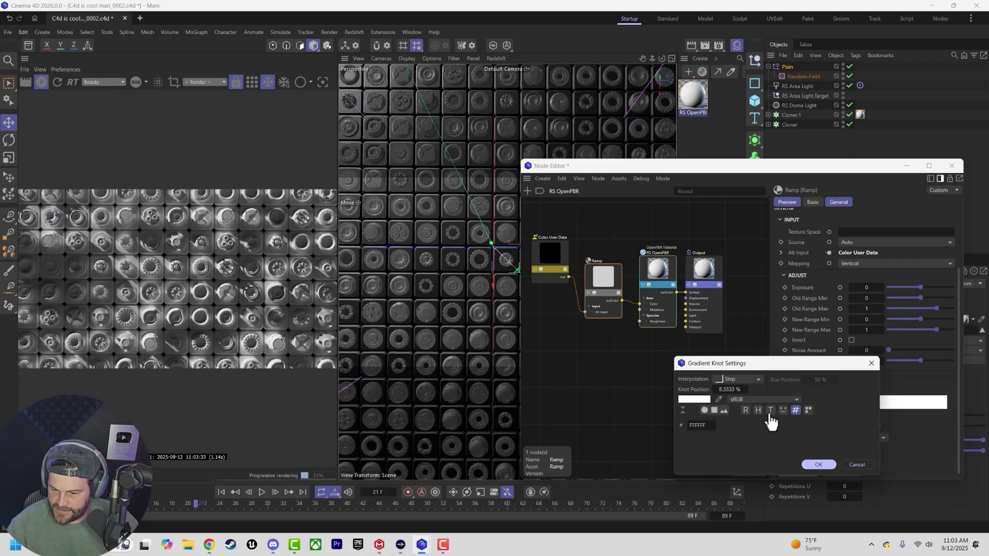
pyautogui.click(699, 426)
pyautogui.hotkey('ctrl', 'v')
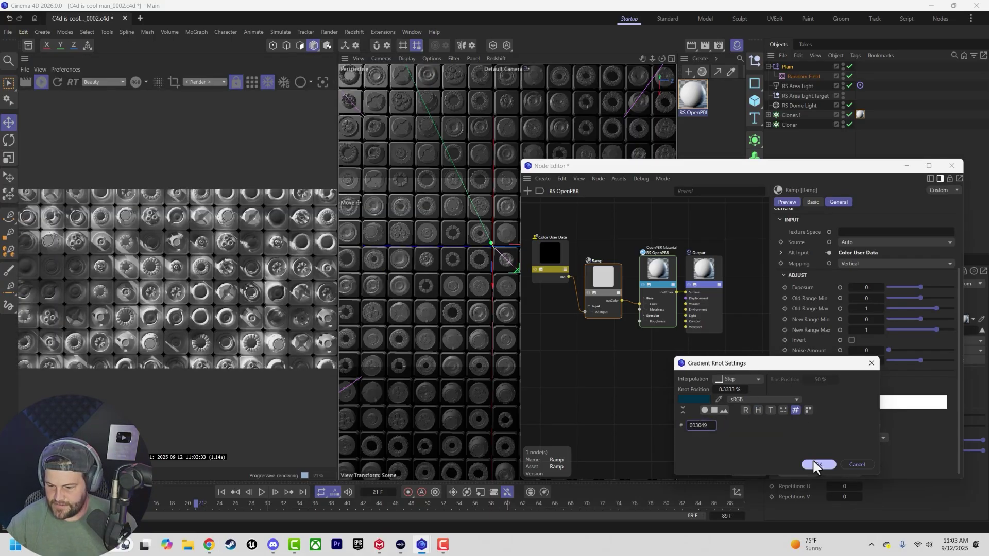
pyautogui.click(815, 462)
pyautogui.doubleClick(823, 413)
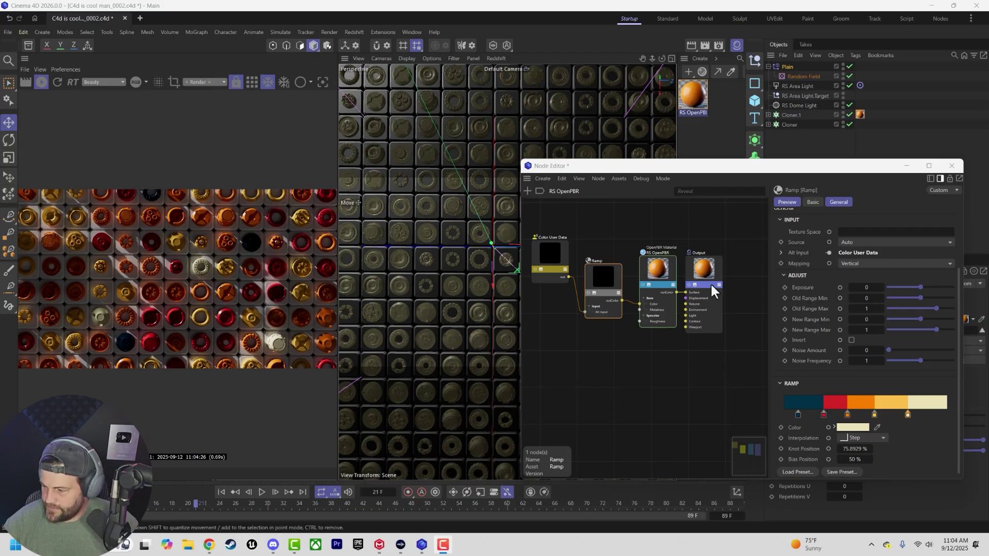
# Check the connector colors in the render, duplicate the ramp knots across the gradient and place a dark blue knot at about 46.7%
pyautogui.moveTo(661, 166); pyautogui.dragTo(631, 129)
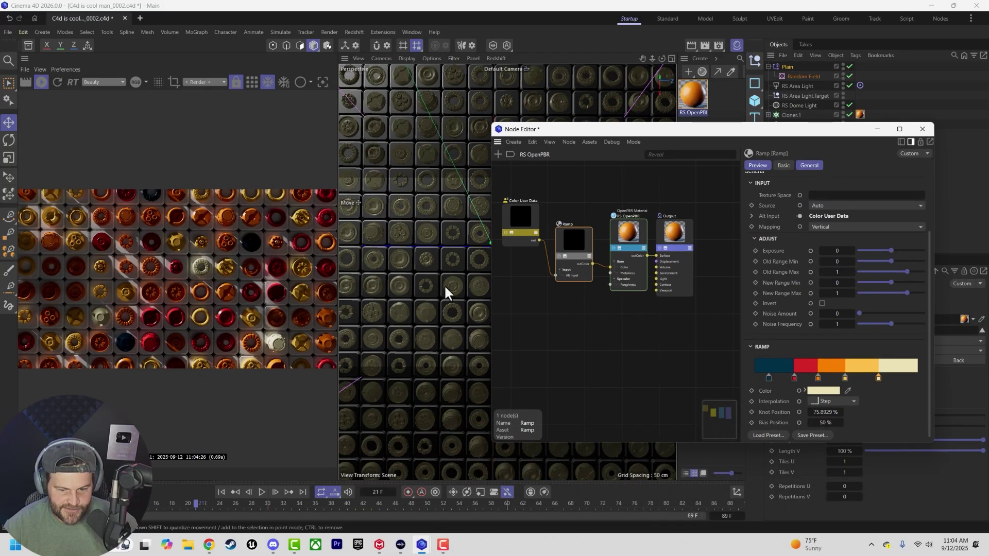
pyautogui.scroll(3, 444, 285)
pyautogui.scroll(-3, 418, 303)
pyautogui.scroll(2, 434, 286)
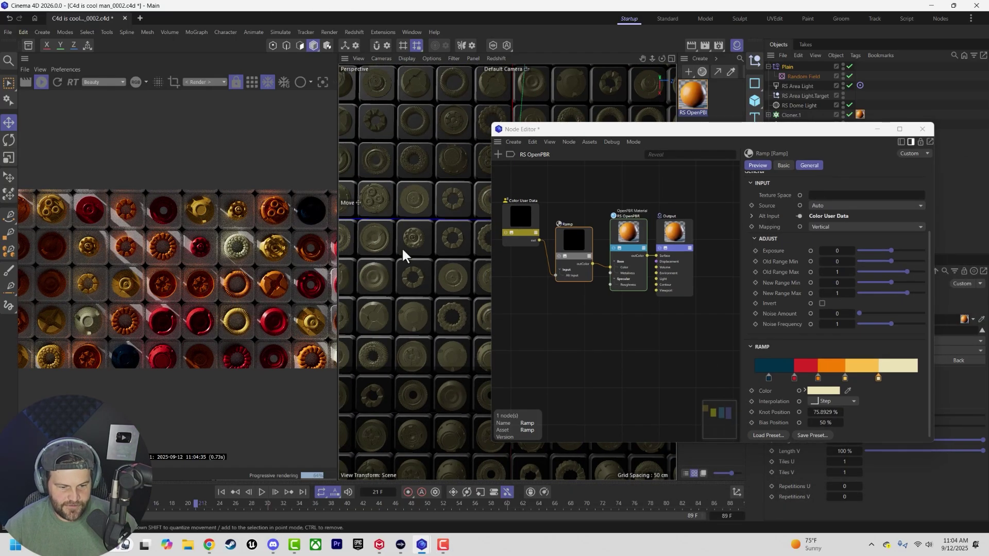
pyautogui.scroll(-3, 435, 264)
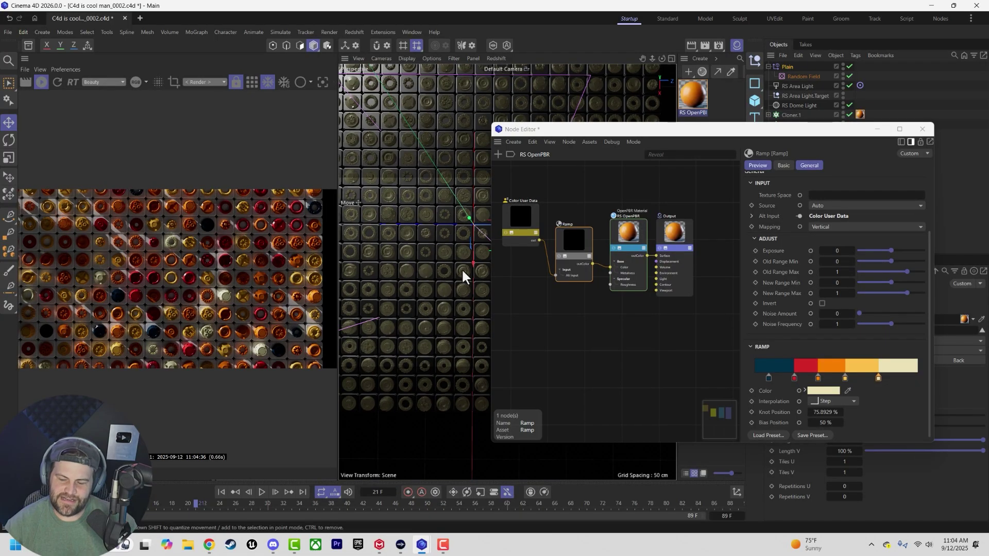
pyautogui.moveTo(758, 376); pyautogui.dragTo(901, 386)
pyautogui.click(901, 380)
pyautogui.keyDown('ctrl'); pyautogui.moveTo(810, 383); pyautogui.dragTo(895, 385); pyautogui.keyUp('ctrl')
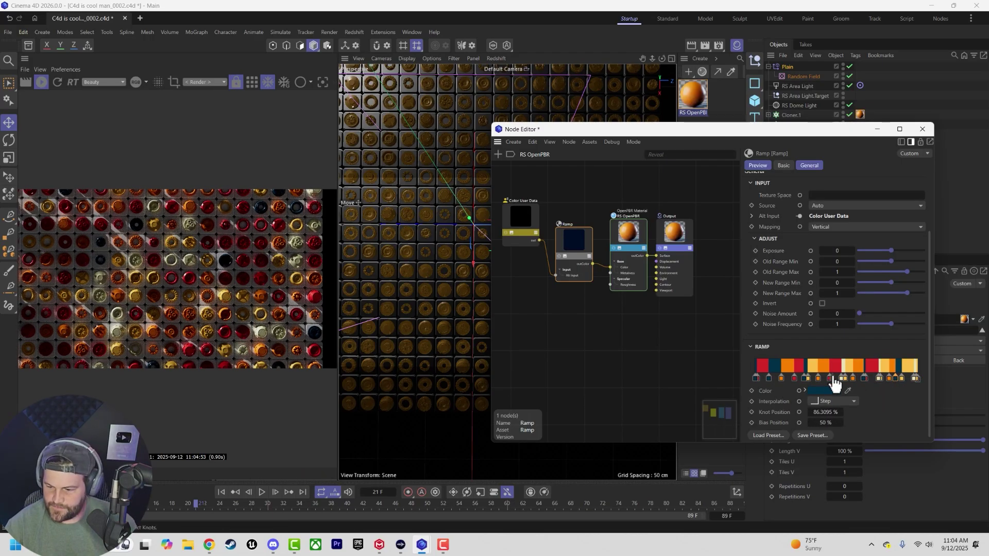
pyautogui.moveTo(829, 379)
pyautogui.mouseDown()
pyautogui.moveTo(804, 402)
pyautogui.moveTo(831, 384)
pyautogui.mouseUp()
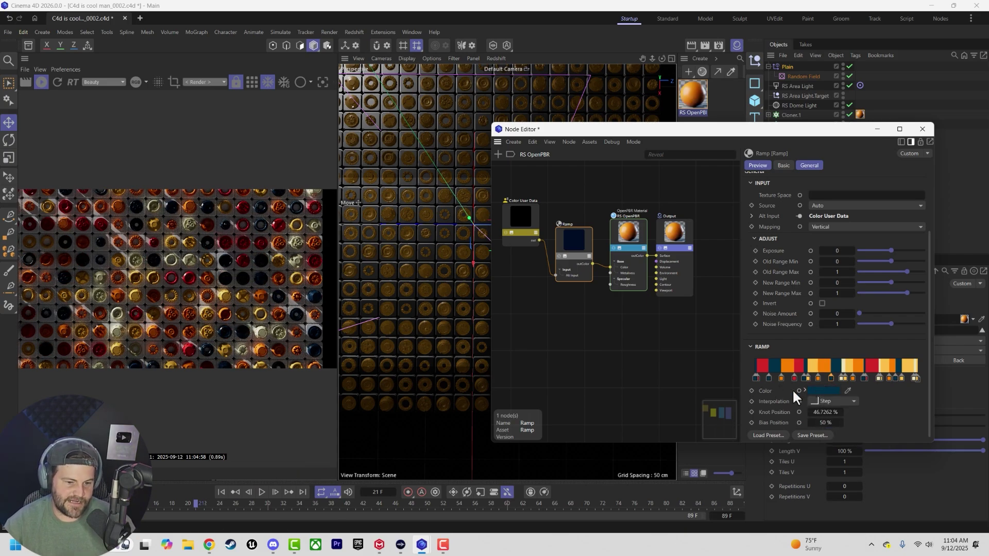
# Continue redistributing the palette knots along the color ramp, placing a cream knot at about 45.8%
pyautogui.moveTo(804, 380); pyautogui.dragTo(826, 389)
pyautogui.click(829, 384)
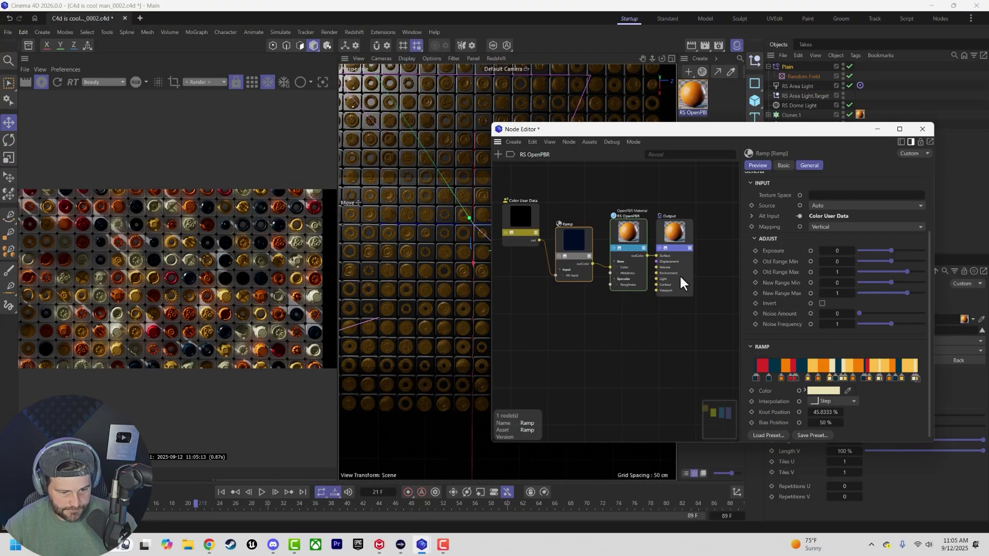
# Frame a single orange connector at a low angle and set the RS Area Light's intensity to 2.46
pyautogui.scroll(10, 450, 193)
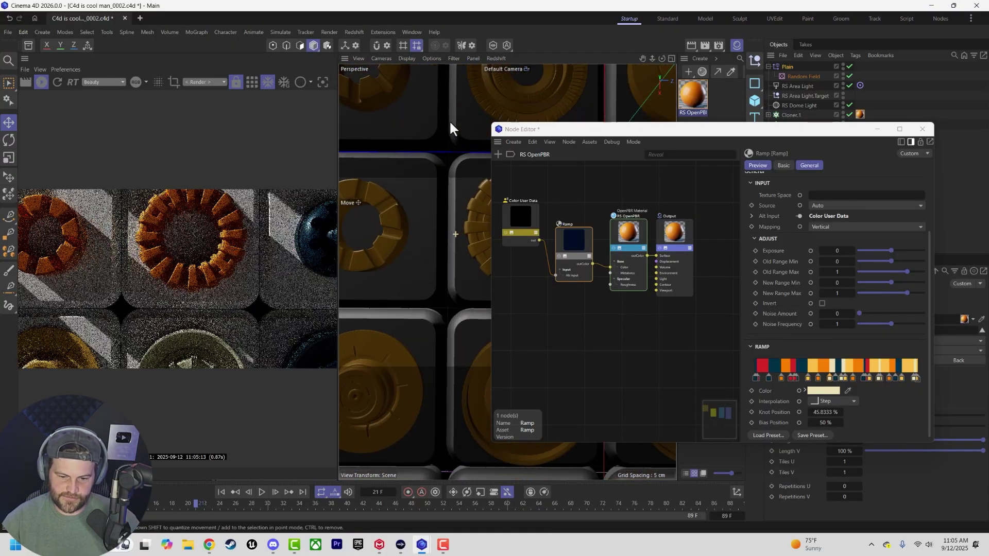
pyautogui.keyDown('alt'); pyautogui.moveTo(453, 125); pyautogui.dragTo(458, 280); pyautogui.keyUp('alt')
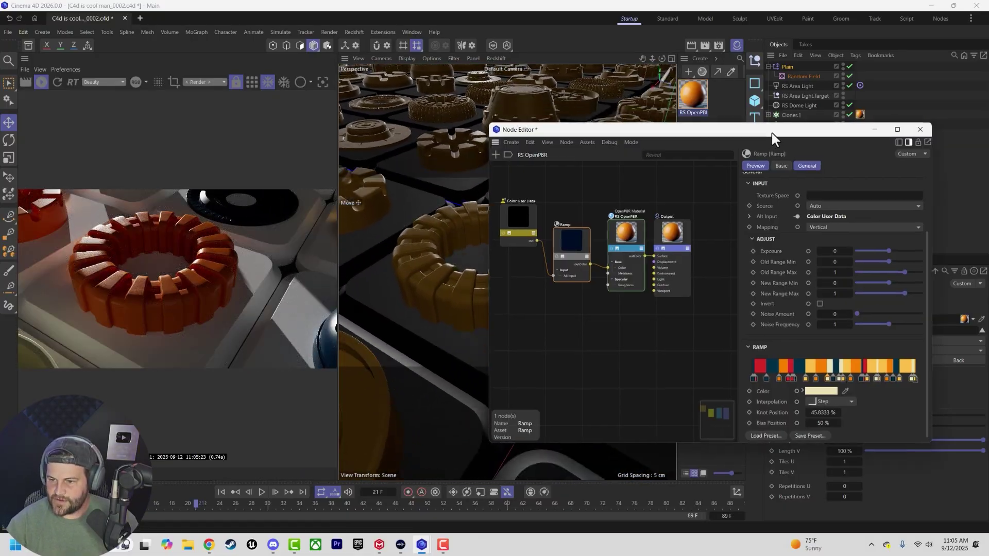
pyautogui.moveTo(772, 133); pyautogui.dragTo(645, 104)
pyautogui.click(804, 86)
pyautogui.moveTo(858, 369); pyautogui.dragTo(860, 368)
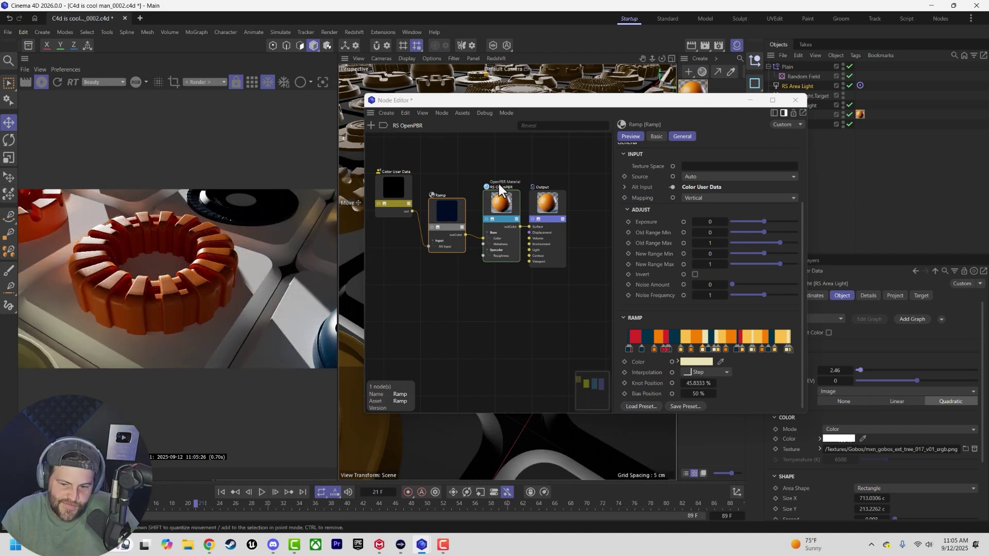
# Search the Asset Browser media for "imper" and connect the si-v1_fingerprints_07_15cm_1k.png texture to the OpenPBR material's metalness
pyautogui.click(442, 317)
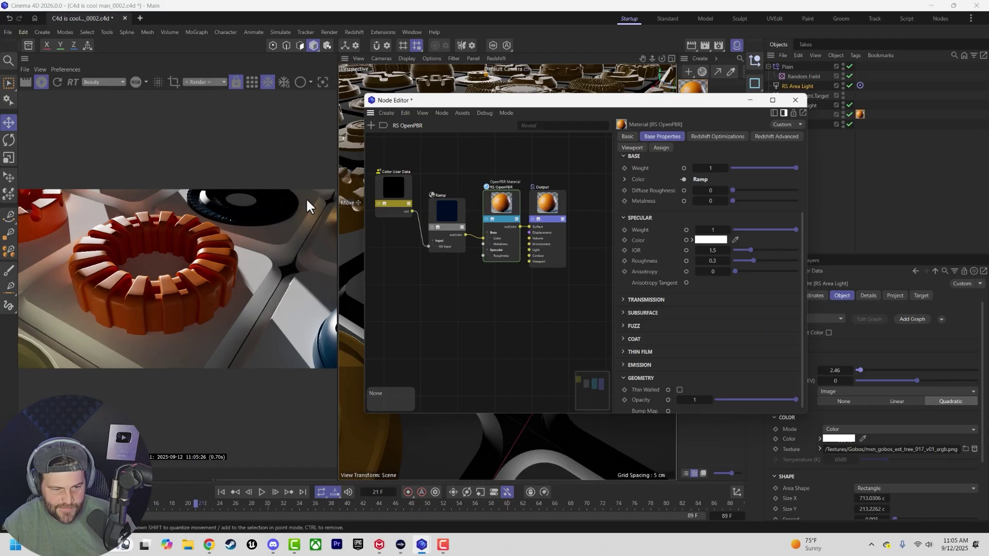
pyautogui.click(28, 45)
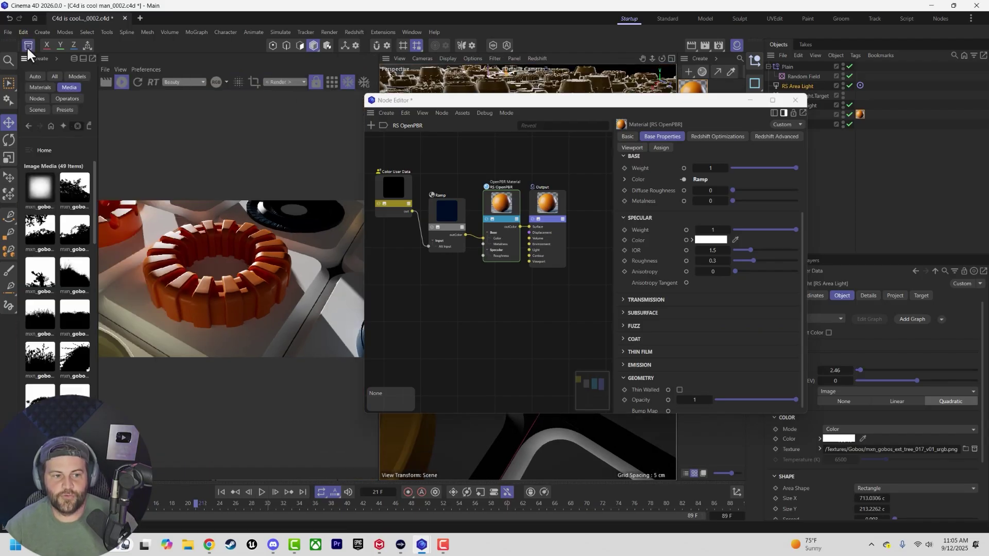
pyautogui.moveTo(97, 93); pyautogui.dragTo(206, 97)
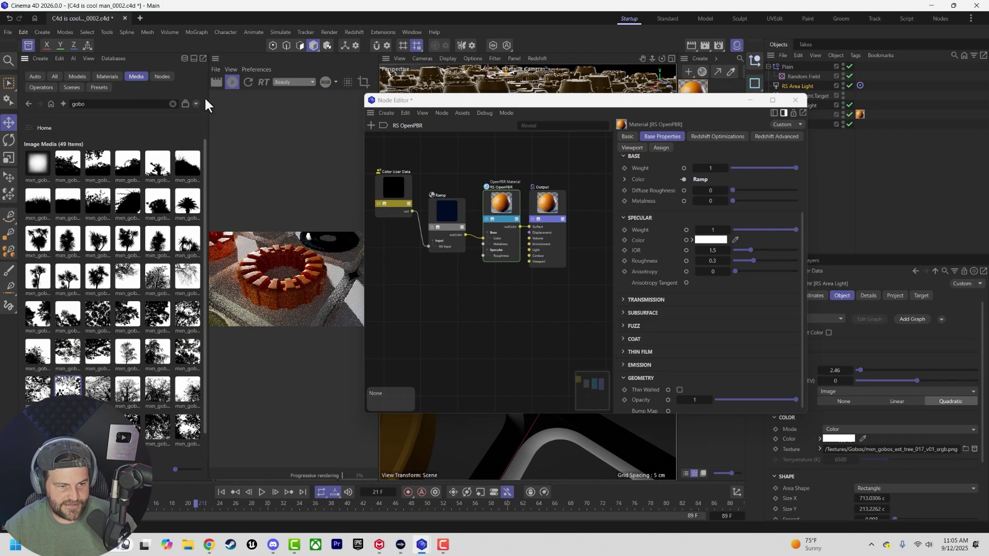
pyautogui.doubleClick(122, 102)
pyautogui.write('imper')
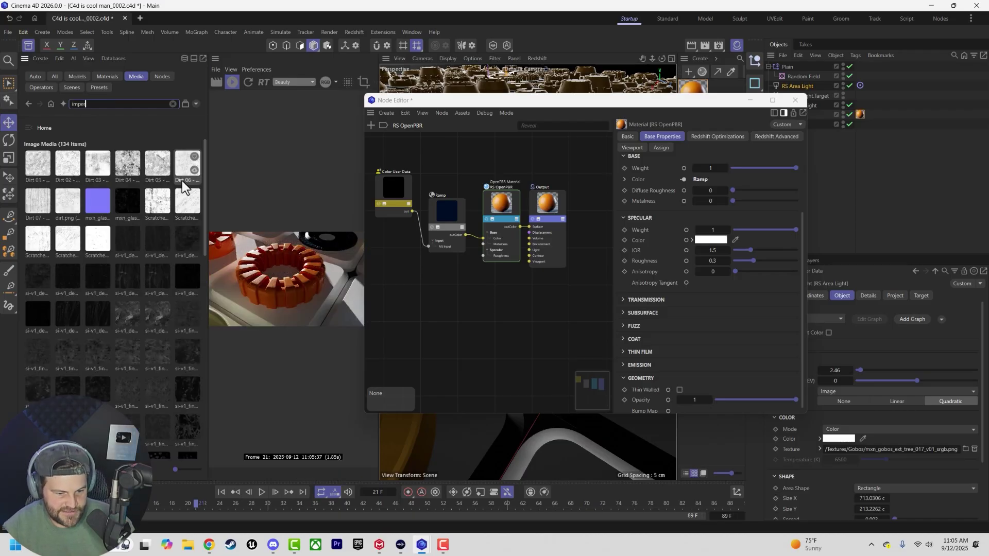
pyautogui.scroll(-2, 160, 340)
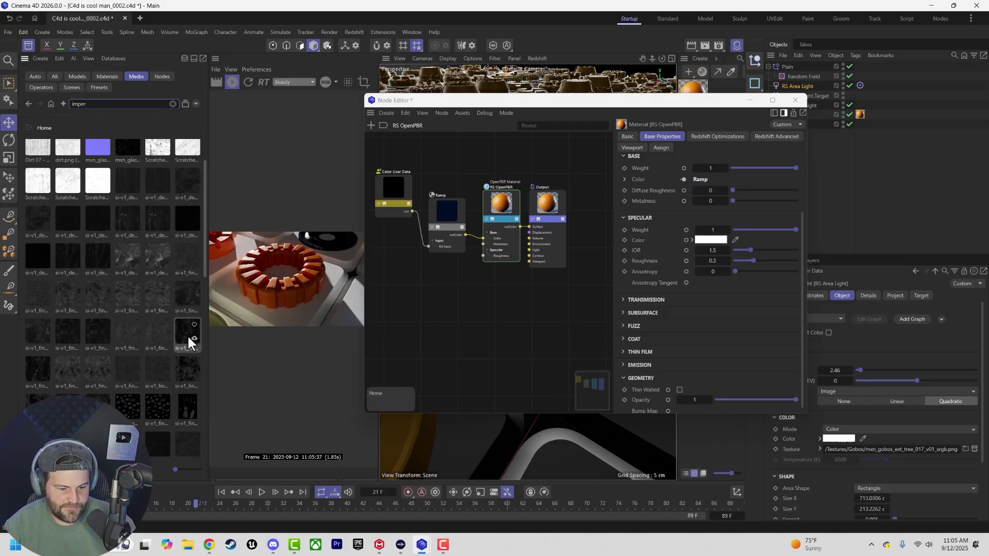
pyautogui.moveTo(183, 330); pyautogui.dragTo(483, 243)
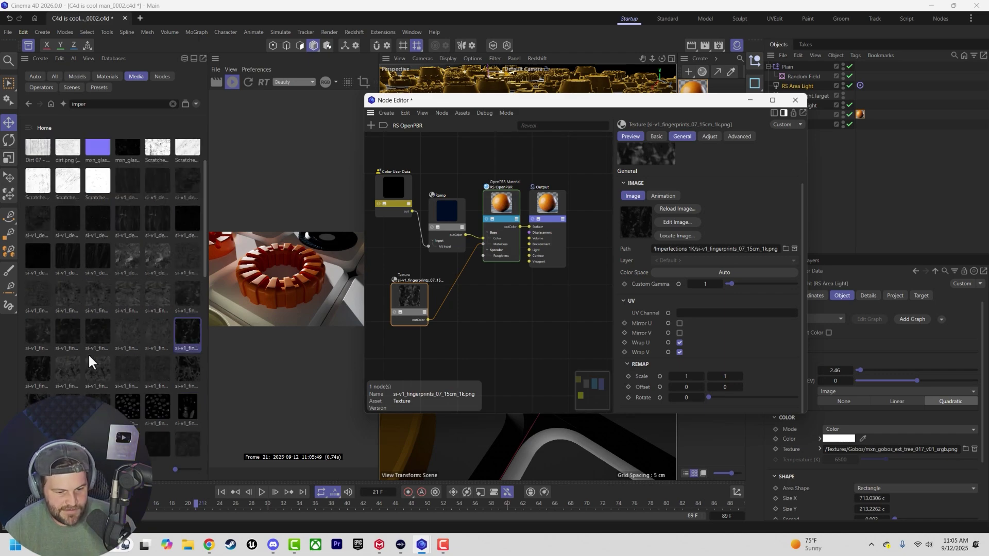
# Add the si-v1_smudges_05_15cm_1k.png texture and connect it to the OpenPBR material's specular roughness
pyautogui.scroll(-3, 93, 356)
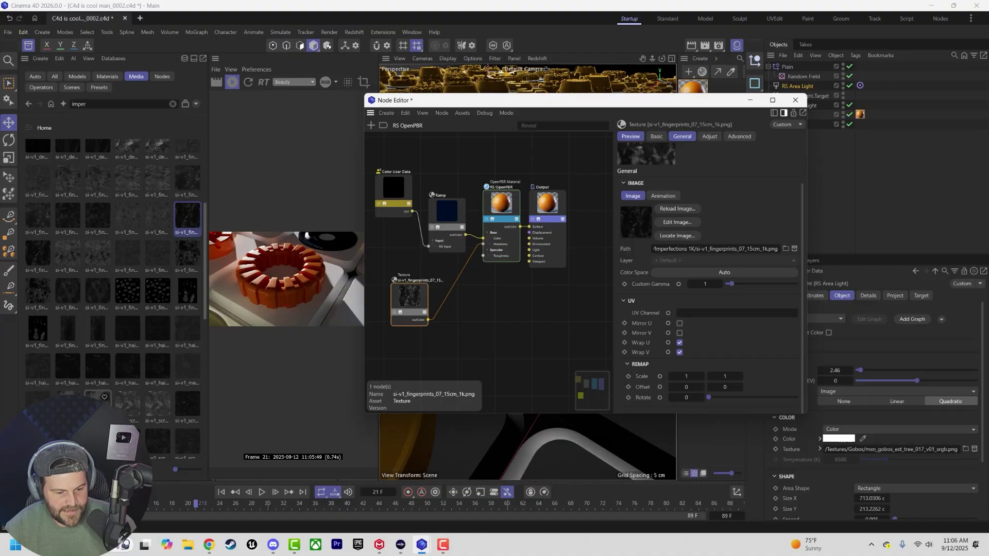
pyautogui.scroll(-6, 97, 407)
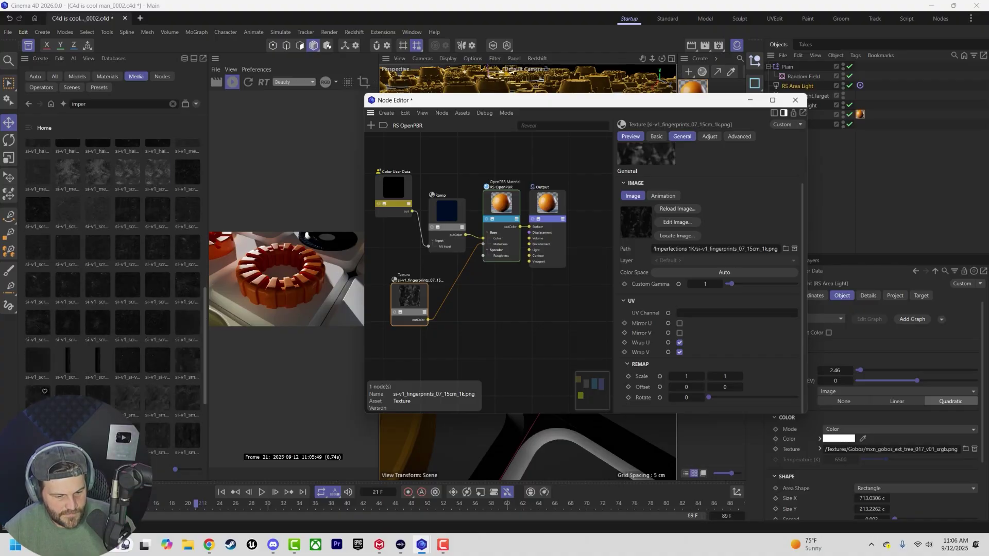
pyautogui.moveTo(41, 395)
pyautogui.mouseDown()
pyautogui.moveTo(170, 407)
pyautogui.moveTo(412, 349)
pyautogui.moveTo(484, 322)
pyautogui.moveTo(485, 230)
pyautogui.moveTo(483, 256)
pyautogui.mouseUp()
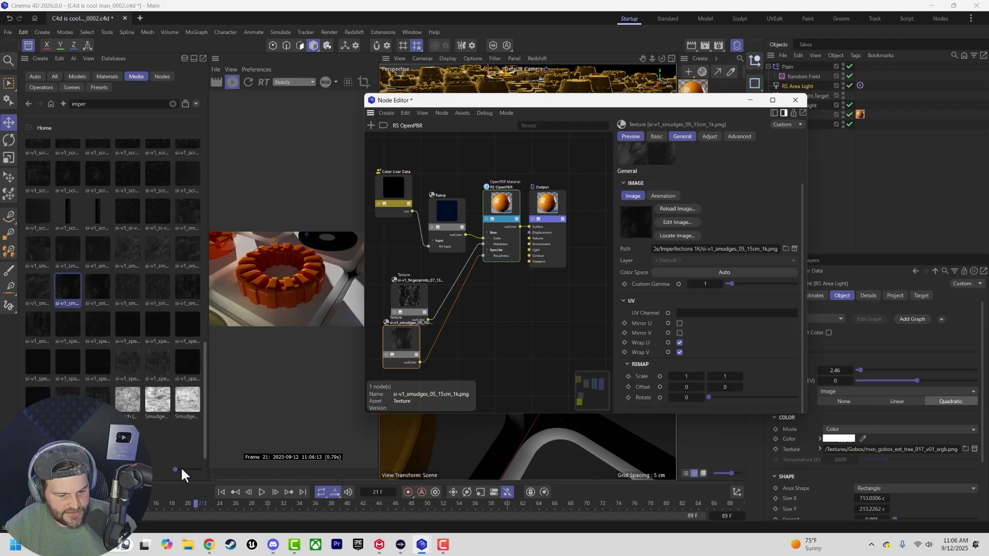
# Enlarge the texture thumbnails, browse the scratch maps and add the si-v1_scratches_04_10cm_4k.png texture to the material graph
pyautogui.moveTo(181, 467); pyautogui.dragTo(193, 469)
pyautogui.scroll(-10, 139, 363)
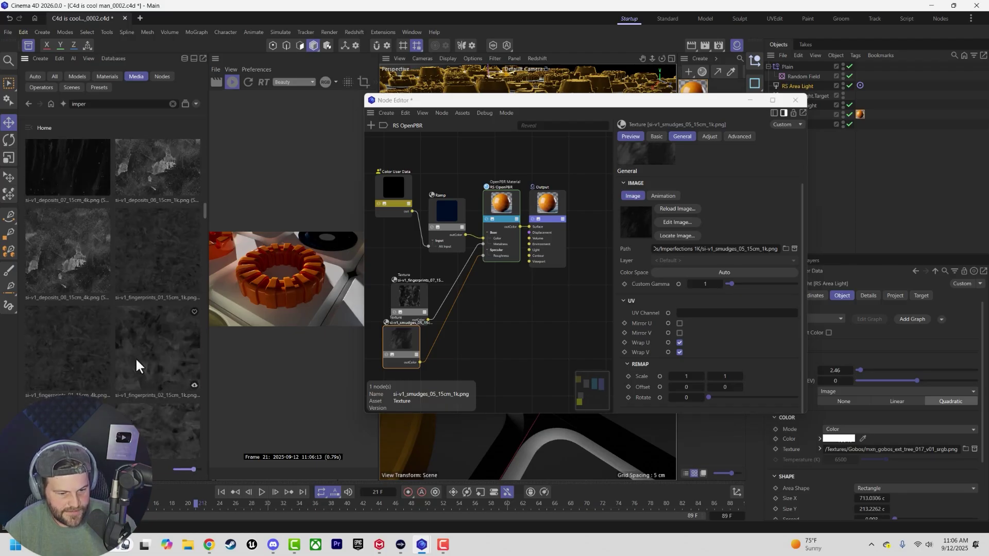
pyautogui.click(61, 286)
pyautogui.moveTo(60, 288); pyautogui.dragTo(491, 320)
# Add a Bump Map node to the graph and feed the scratches texture into its input
pyautogui.doubleClick(514, 311)
pyautogui.write('bum')
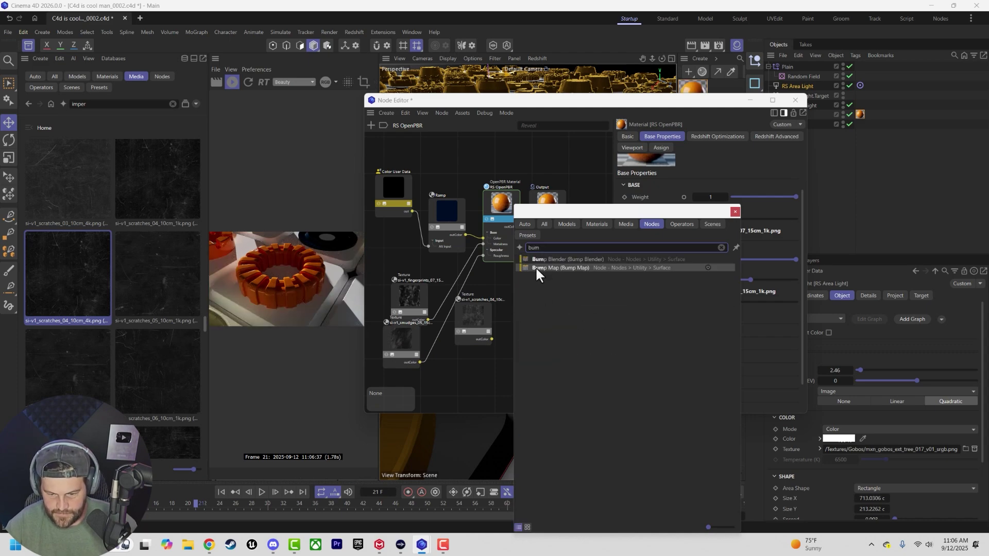
pyautogui.moveTo(536, 267); pyautogui.dragTo(483, 305)
pyautogui.click(735, 211)
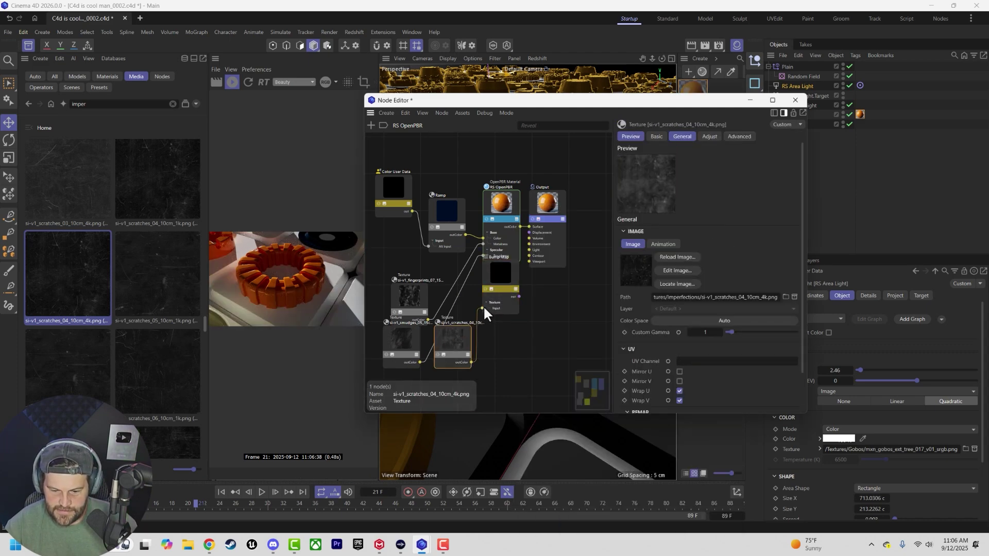
# Set the bump map's height scale to -0.1 and connect it to the OpenPBR material's geometry Bump Map input
pyautogui.click(487, 303)
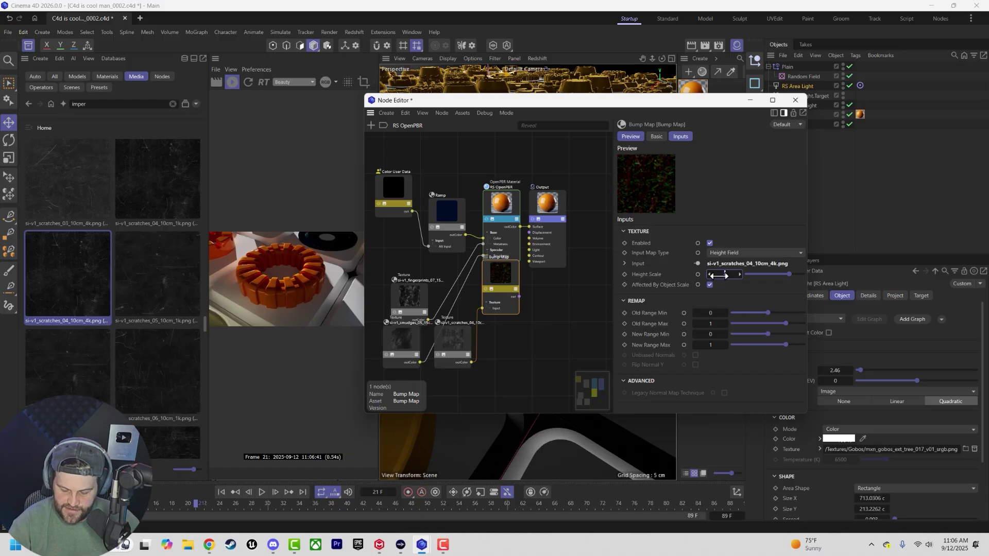
pyautogui.moveTo(720, 275); pyautogui.dragTo(720, 275)
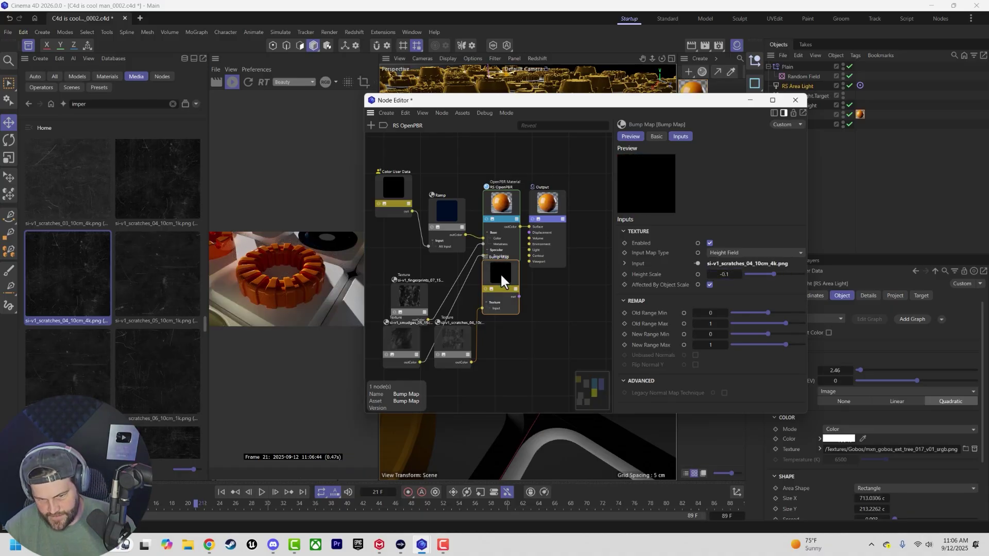
pyautogui.moveTo(500, 273); pyautogui.dragTo(496, 303)
pyautogui.moveTo(506, 213); pyautogui.dragTo(508, 215)
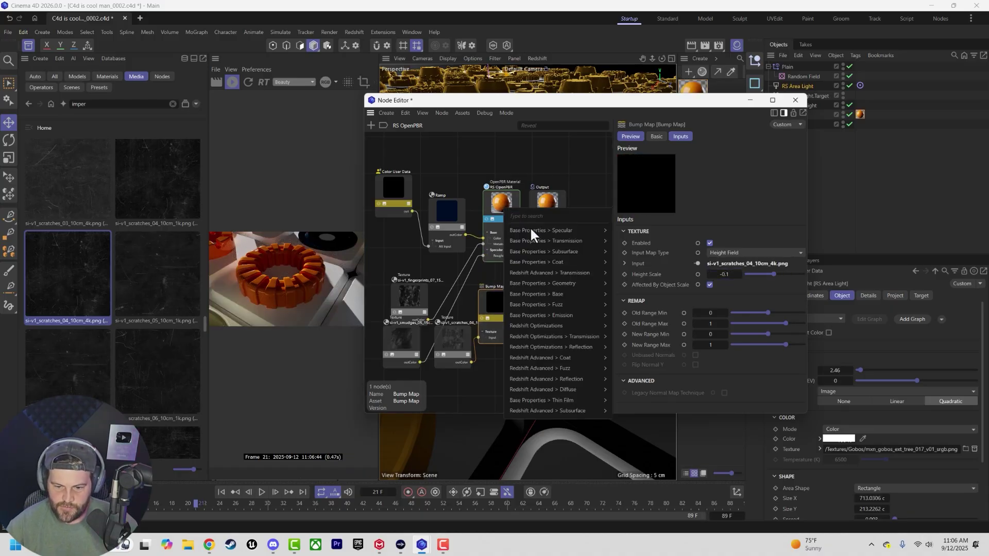
pyautogui.moveTo(563, 282)
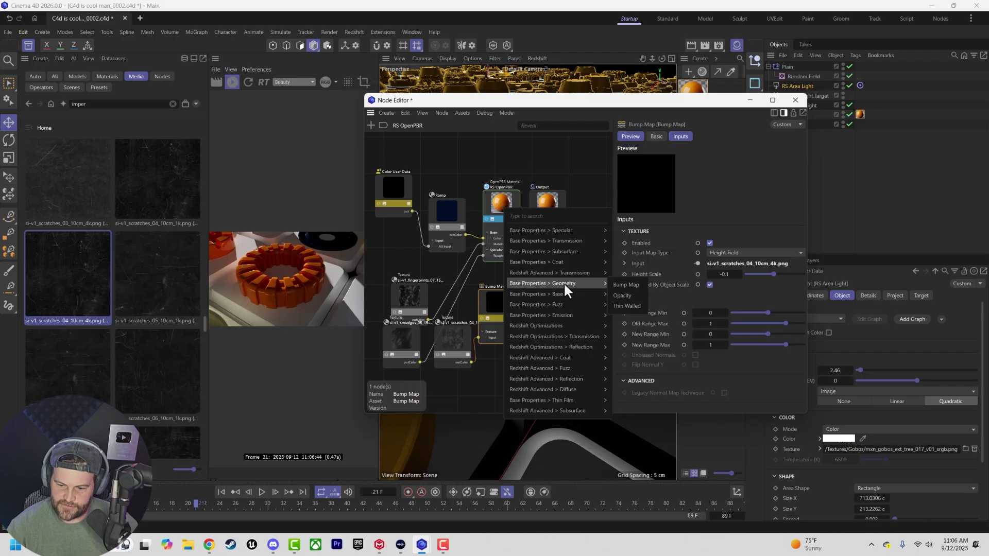
pyautogui.click(621, 286)
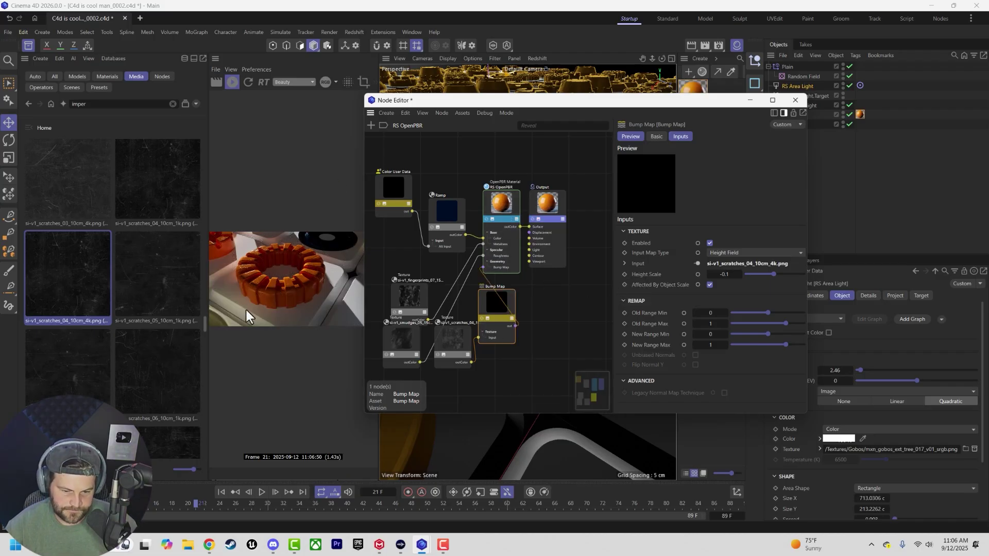
# Close the Node Editor and Asset Browser and examine the textured connectors in the render from another angle
pyautogui.click(795, 100)
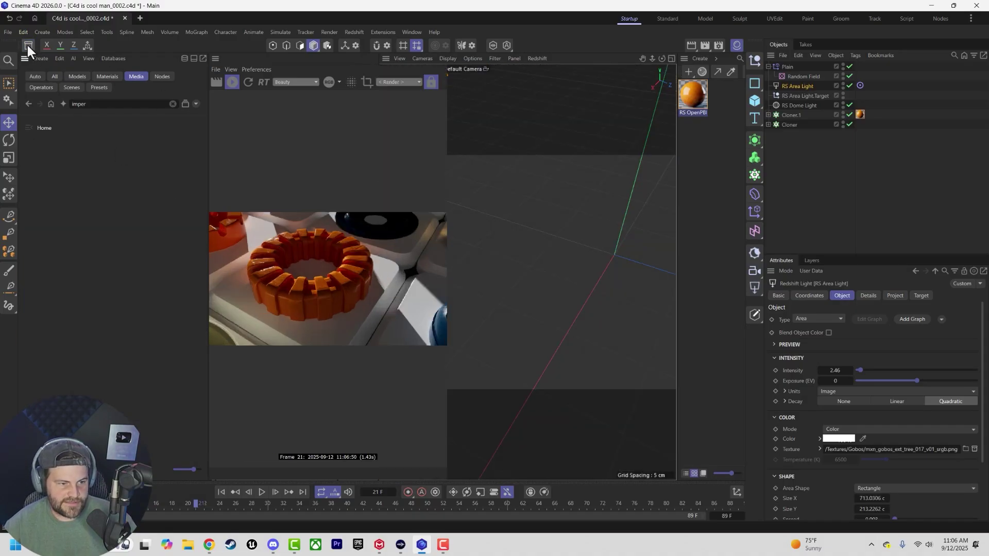
pyautogui.click(28, 44)
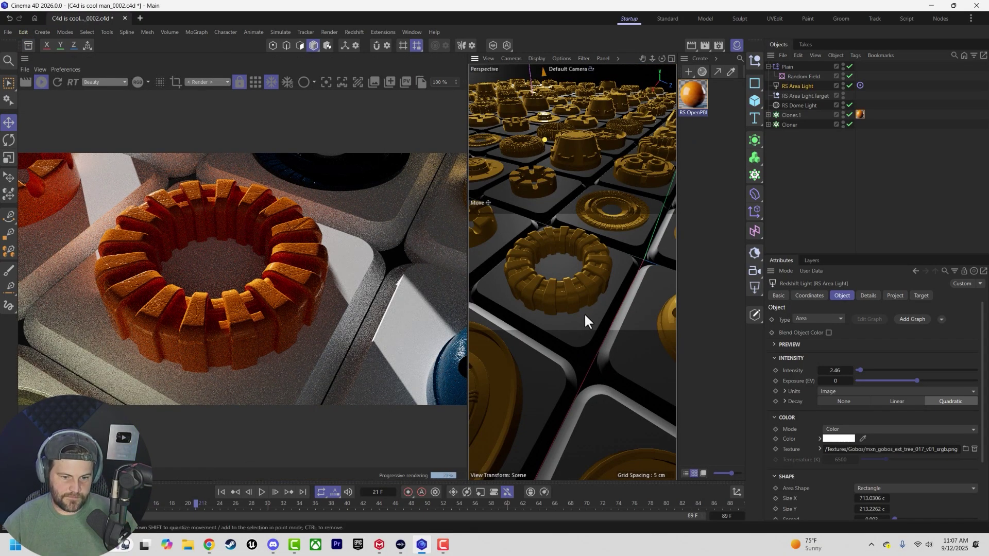
pyautogui.keyDown('alt'); pyautogui.moveTo(585, 313); pyautogui.dragTo(668, 206); pyautogui.keyUp('alt')
pyautogui.click(638, 224)
pyautogui.press('o')
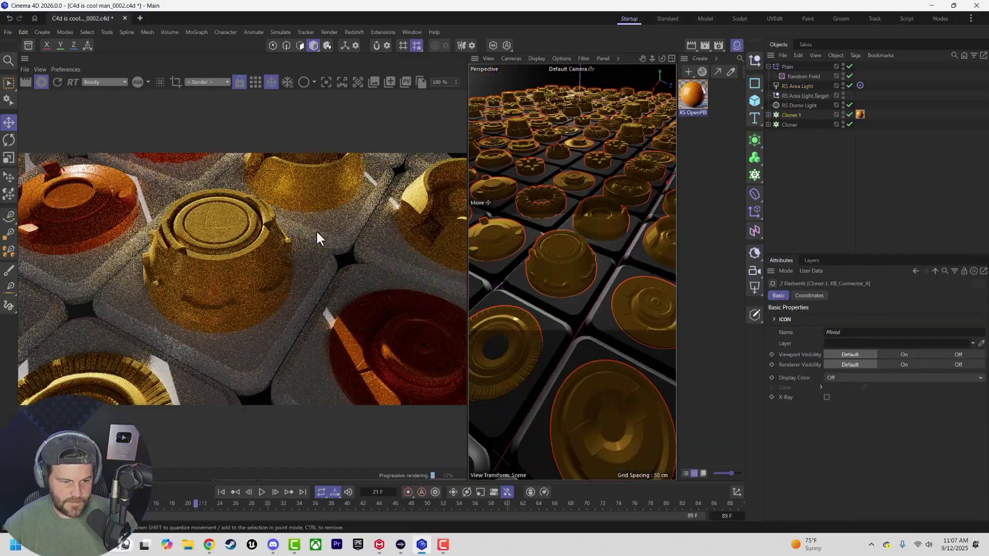
# Reopen the connector material's node graph and rearrange the smudges, fingerprints and scratches texture nodes
pyautogui.doubleClick(694, 93)
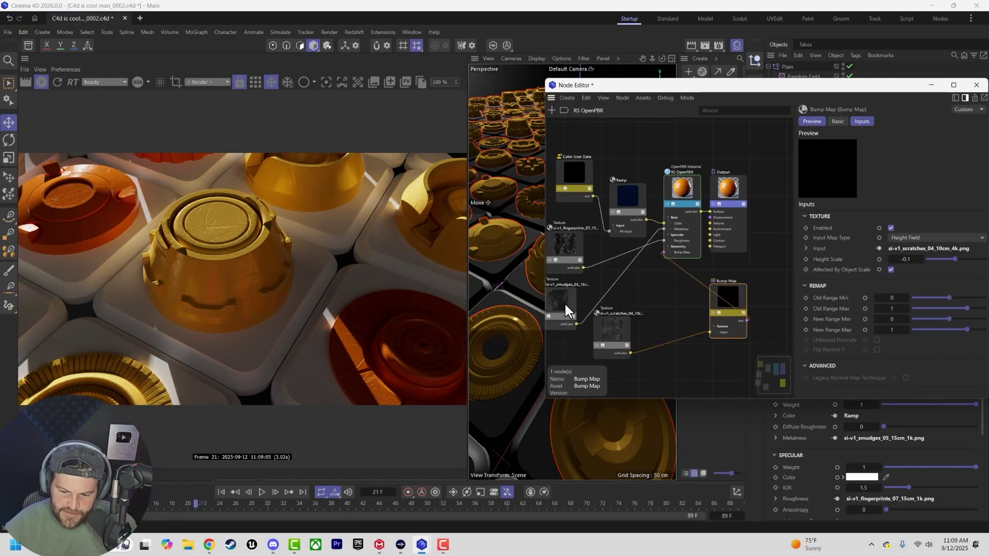
pyautogui.moveTo(565, 308); pyautogui.dragTo(570, 296)
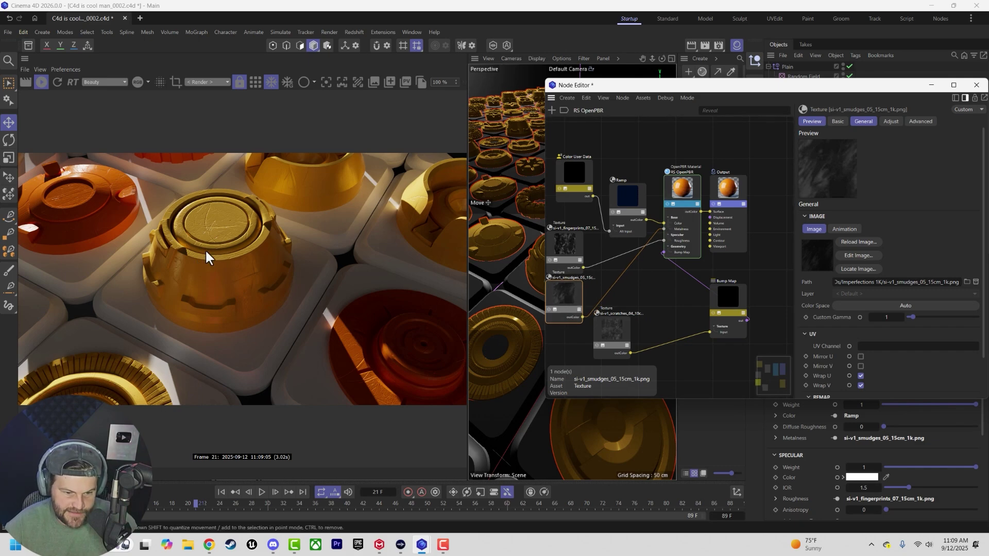
pyautogui.moveTo(563, 242); pyautogui.dragTo(562, 234)
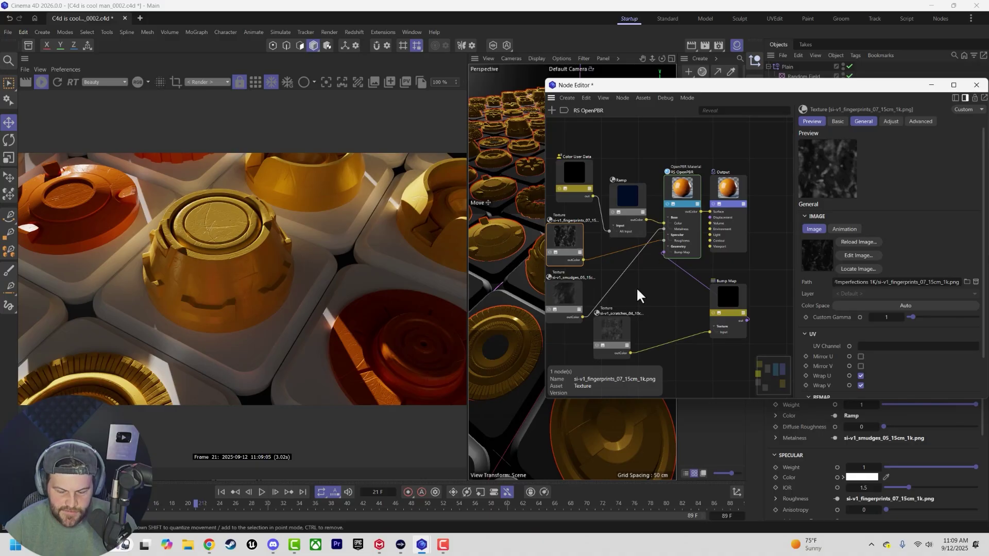
pyautogui.moveTo(625, 330); pyautogui.dragTo(631, 321)
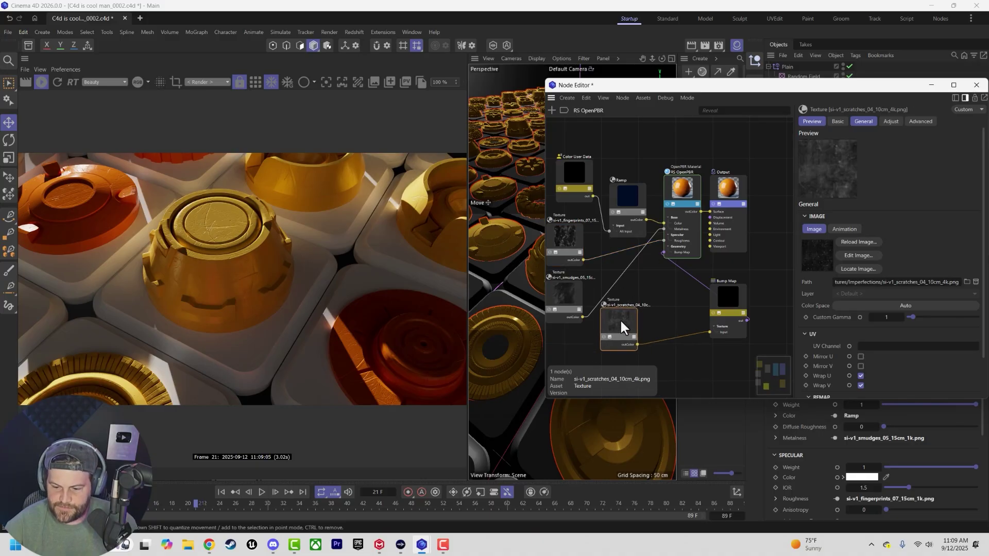
# Insert a Ramp node between the scratches texture and the Bump Map node
pyautogui.hotkey('shift', 'c')
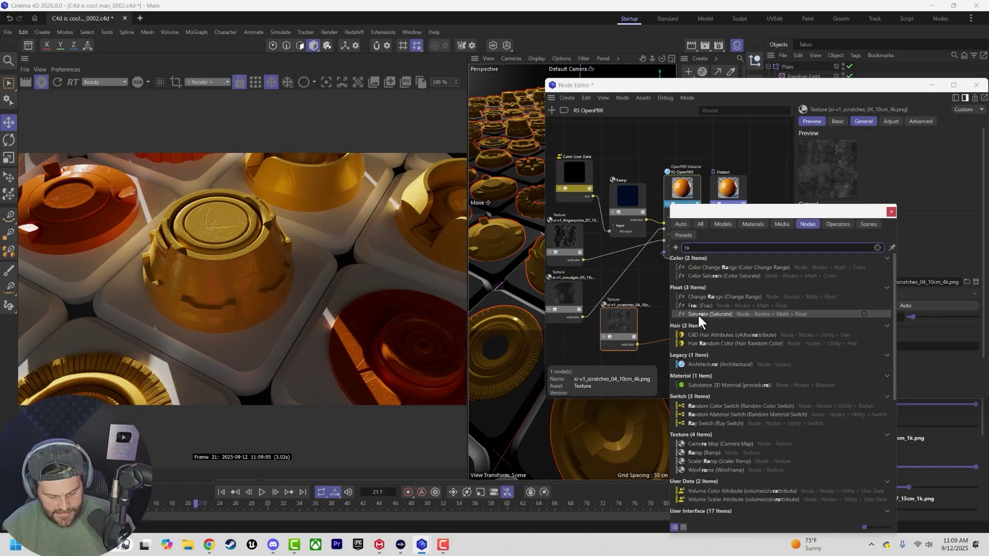
pyautogui.write('ram')
pyautogui.click(722, 224)
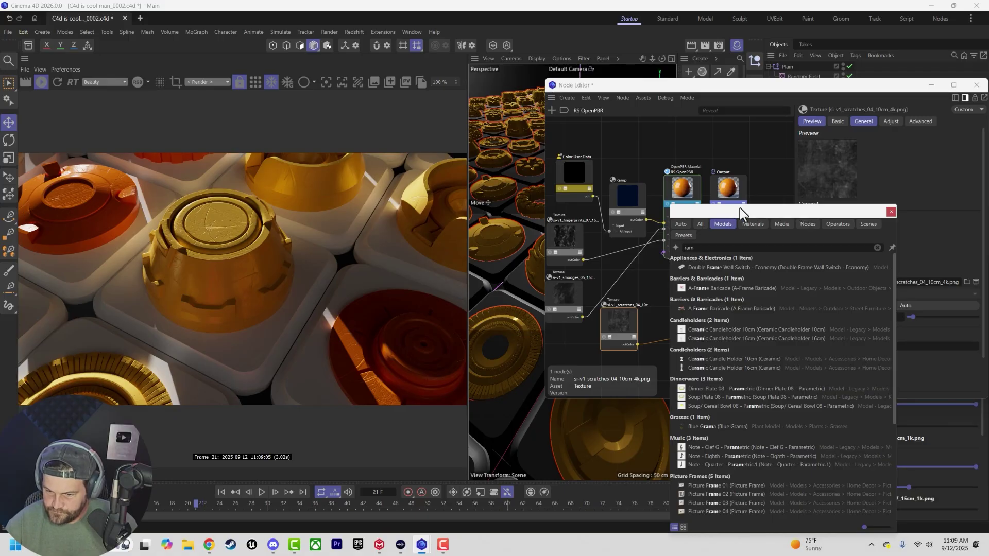
pyautogui.moveTo(740, 209); pyautogui.dragTo(798, 207)
pyautogui.click(759, 223)
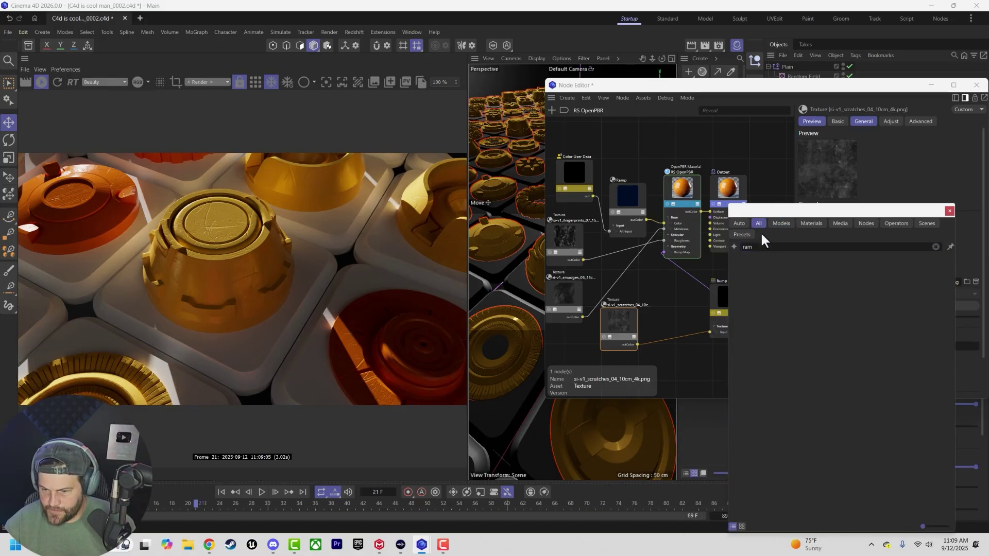
pyautogui.click(762, 247)
pyautogui.write('p')
pyautogui.moveTo(756, 259); pyautogui.dragTo(672, 335)
pyautogui.click(950, 210)
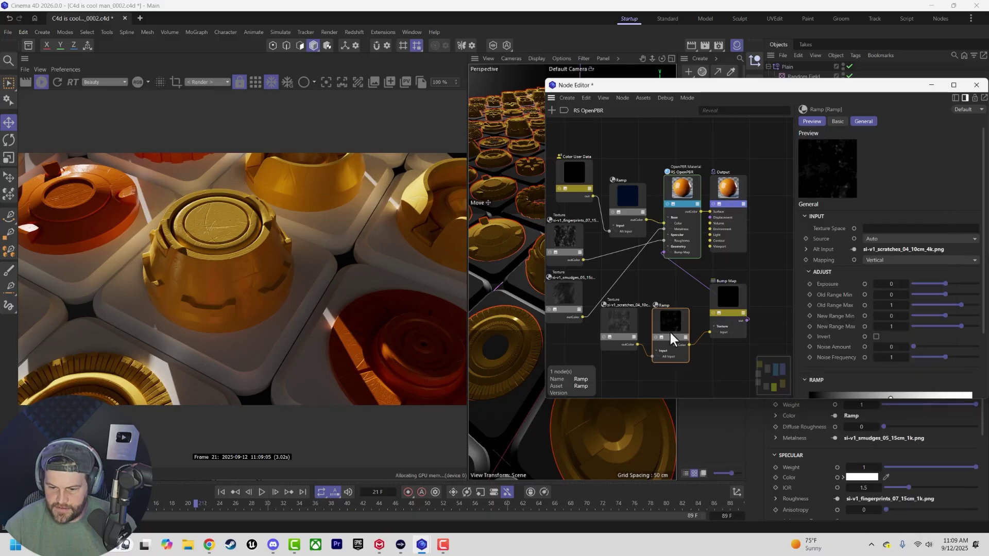
# Set the bias between the scratches ramp's black and white knots to about 97%
pyautogui.moveTo(716, 85); pyautogui.dragTo(649, 48)
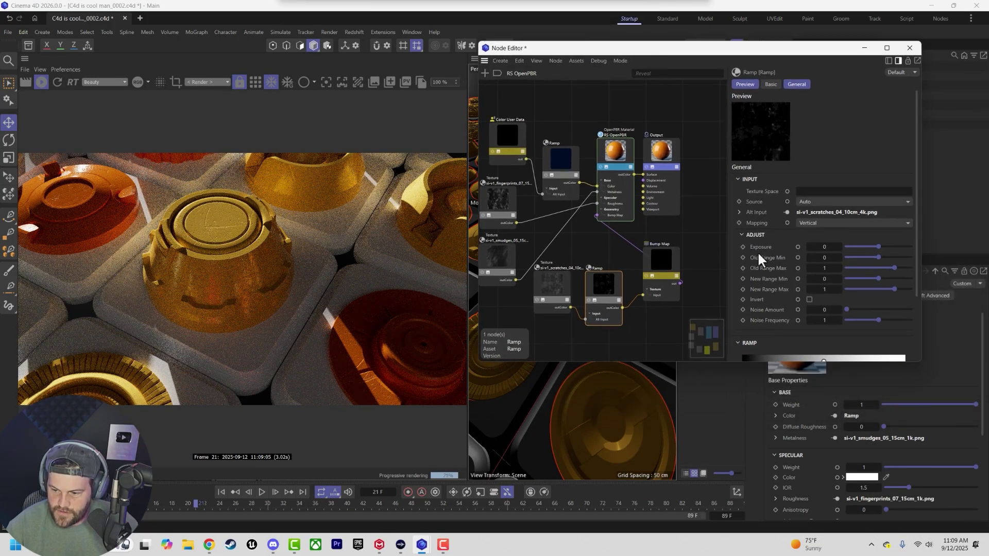
pyautogui.scroll(-3, 751, 314)
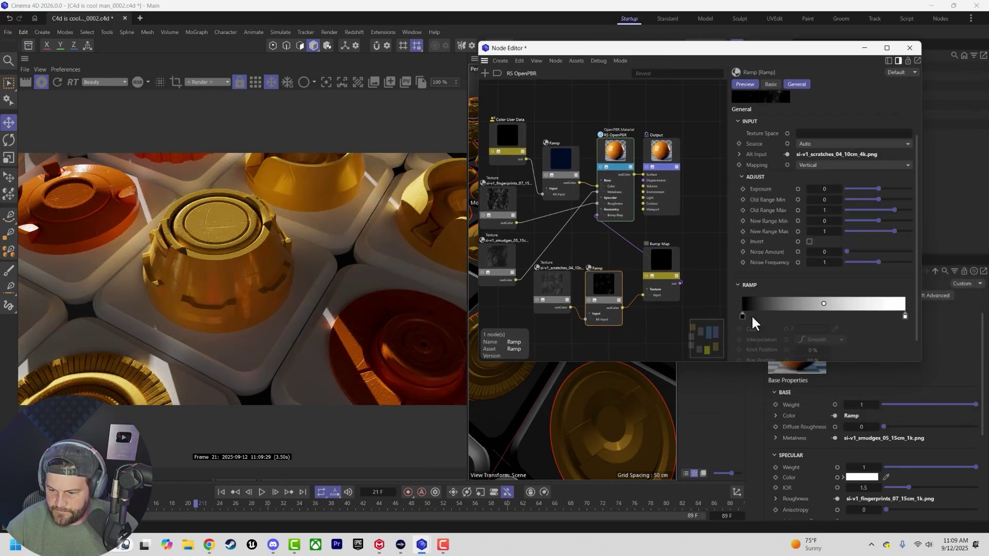
pyautogui.moveTo(827, 278); pyautogui.dragTo(900, 278)
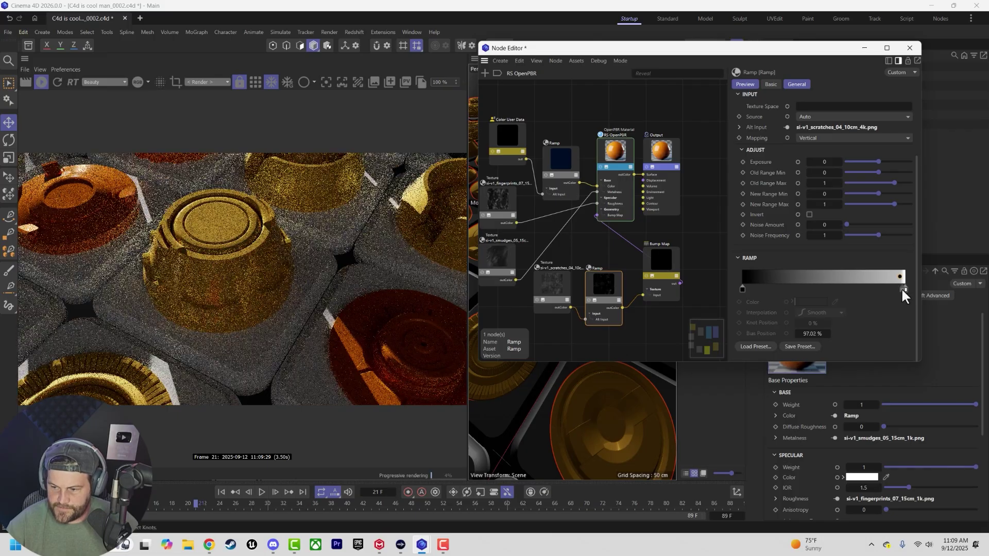
# Darken the white knot of the scratches ramp to grey and set the scratches texture's remap scale to 4 by 4
pyautogui.doubleClick(905, 290)
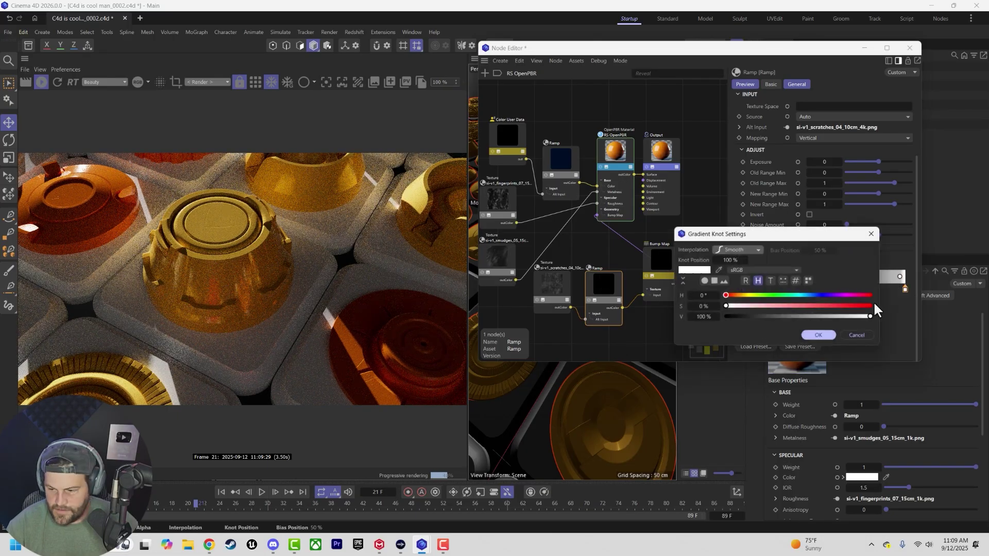
pyautogui.click(803, 323)
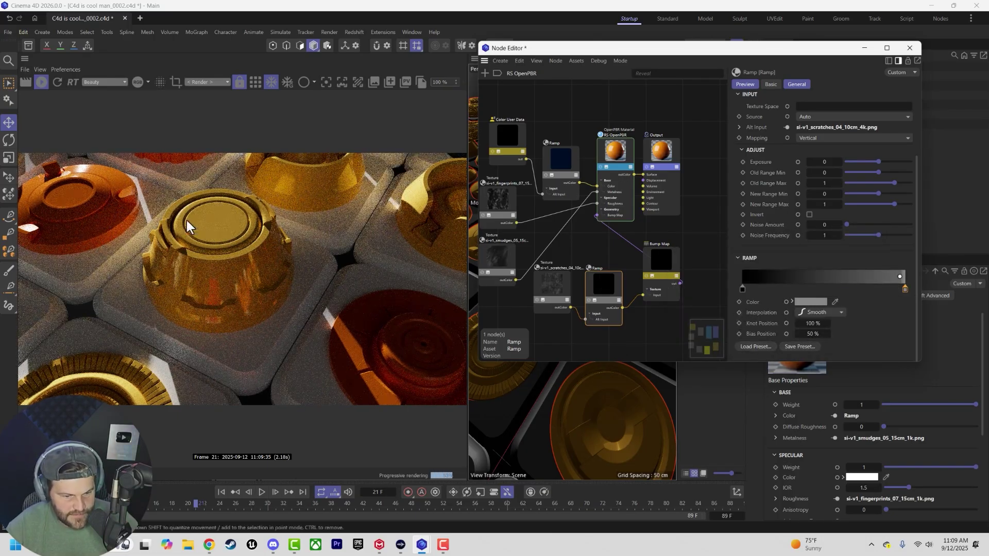
pyautogui.click(552, 290)
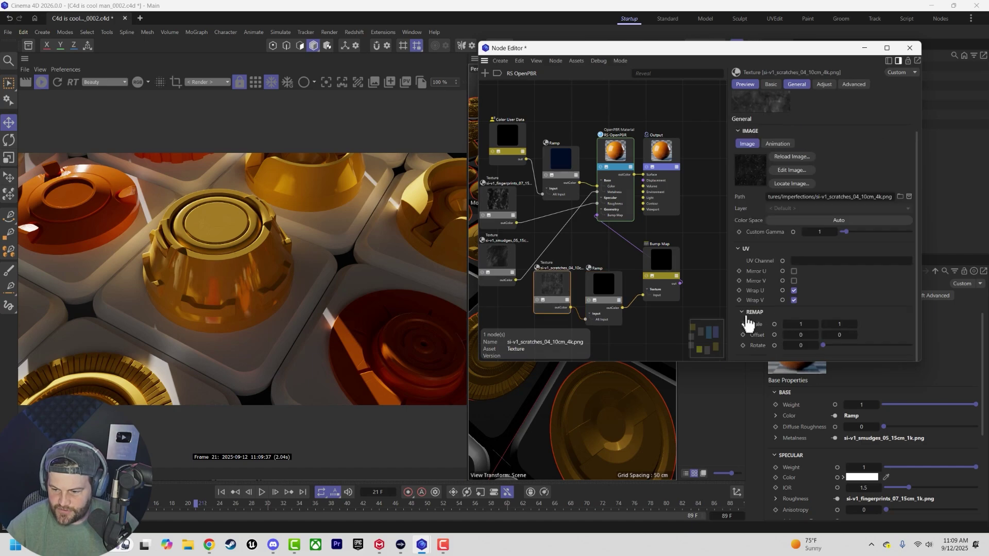
pyautogui.write('4')
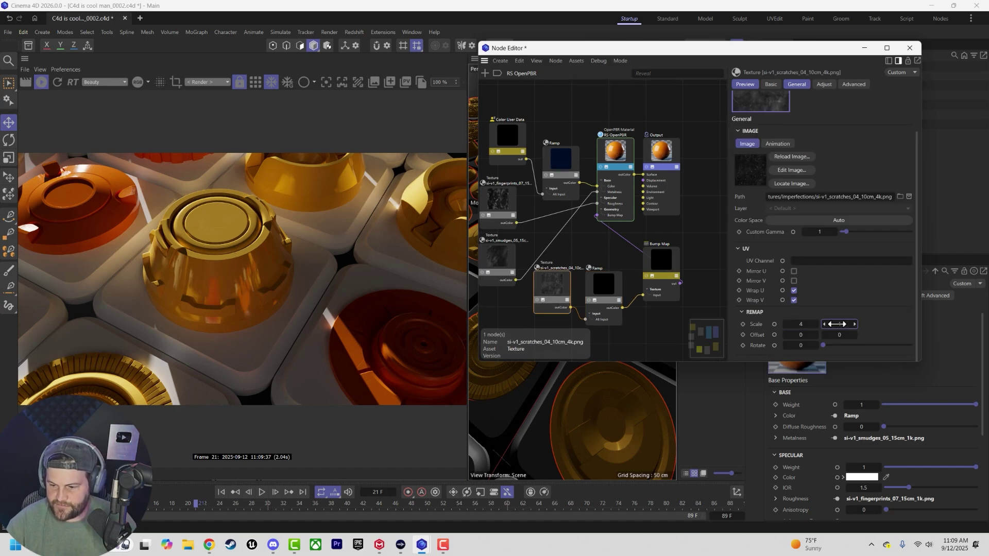
pyautogui.press('Tab')
pyautogui.write('4')
pyautogui.press('Return')
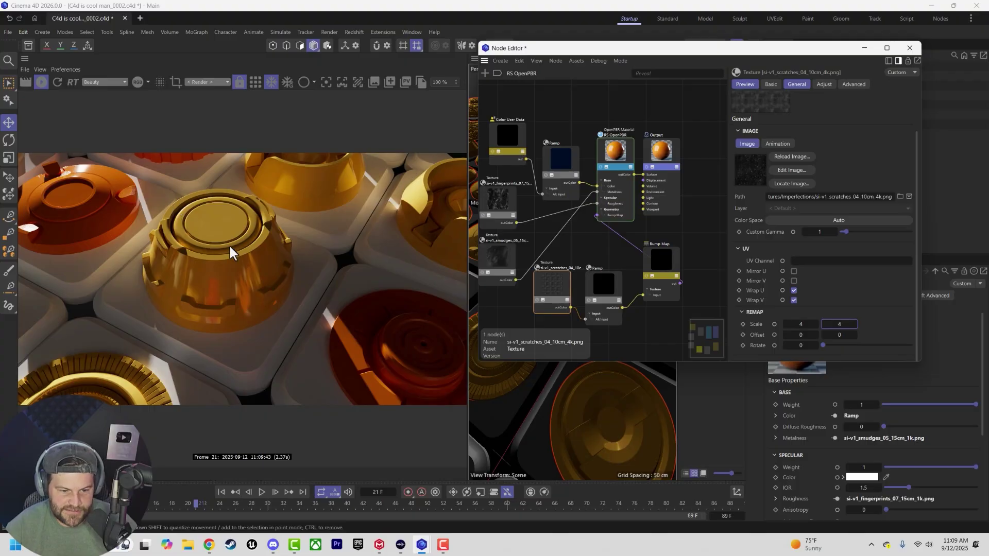
# Shift the scratches ramp's bias to about the middle of the gradient and render the full frame to check the surface detail
pyautogui.click(596, 284)
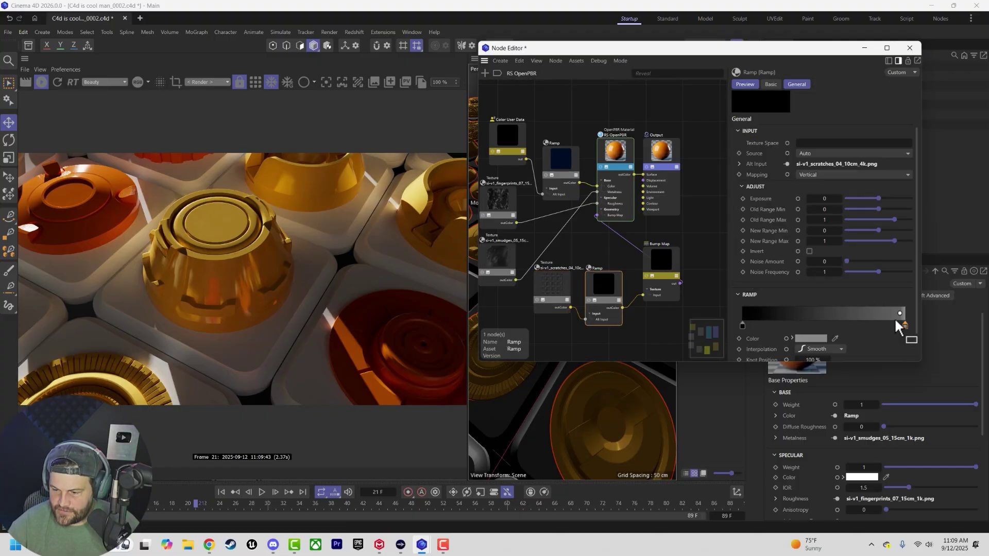
pyautogui.moveTo(899, 315); pyautogui.dragTo(828, 316)
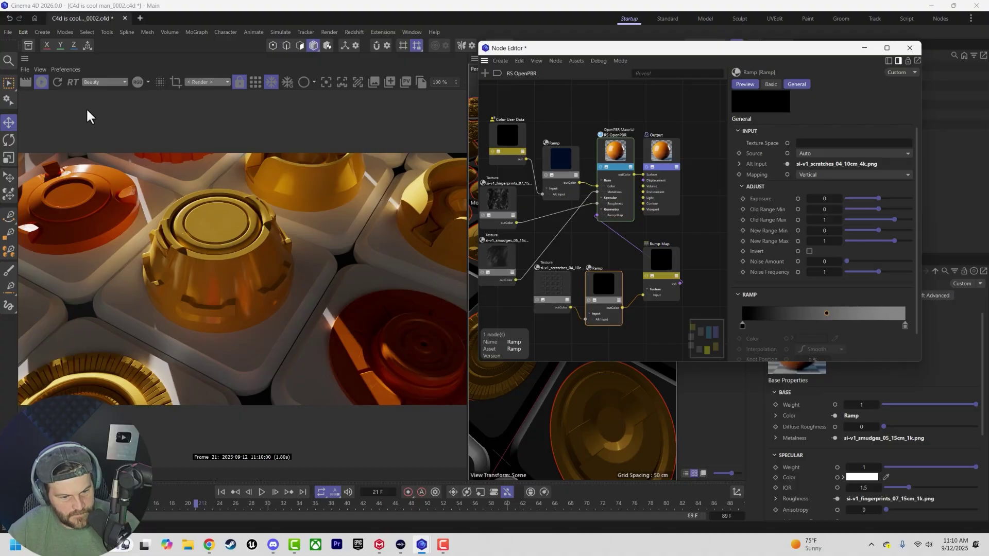
pyautogui.click(253, 81)
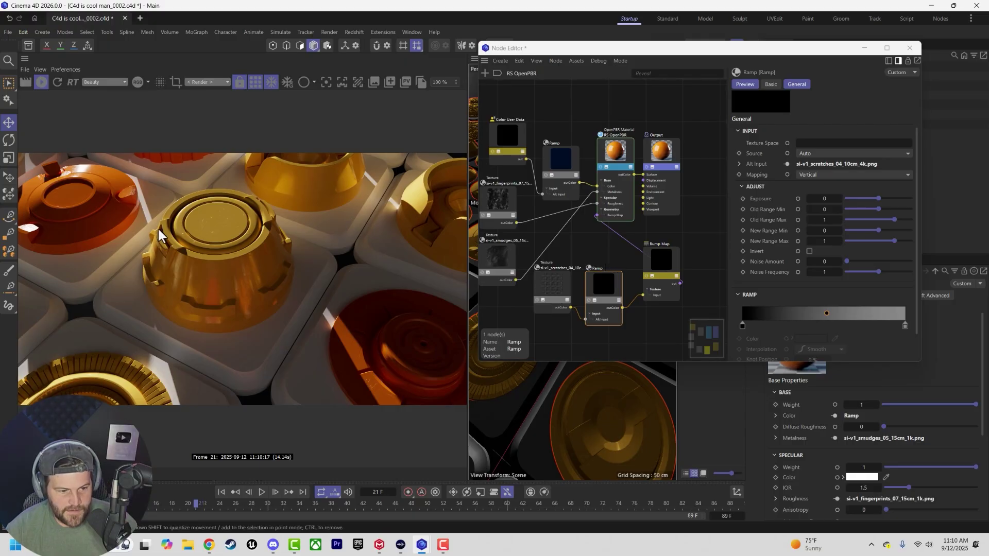
pyautogui.click(25, 80)
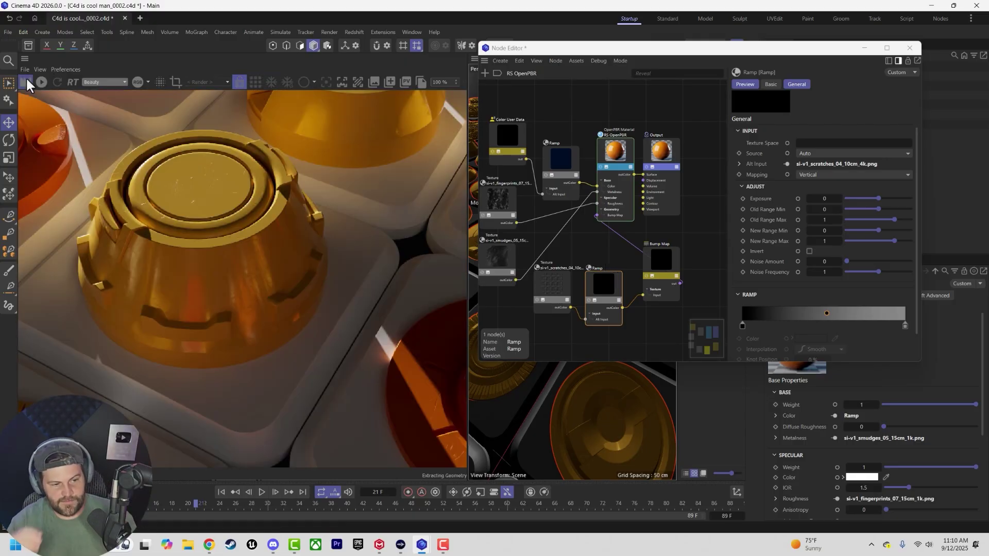
pyautogui.scroll(-2, 268, 224)
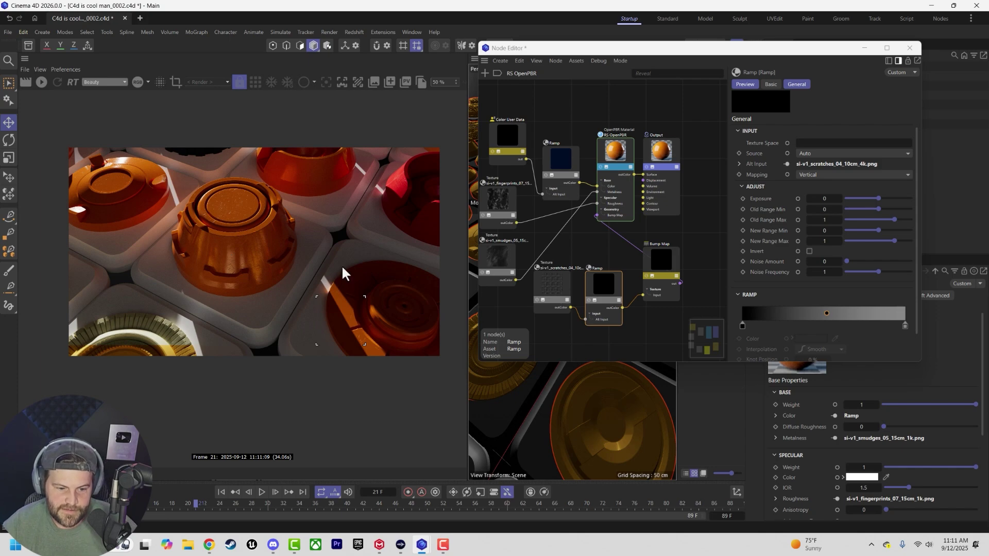
# Close the Node Editor, assign a duplicate of the connector material to the tile Cloner, and restart the interactive render
pyautogui.click(909, 48)
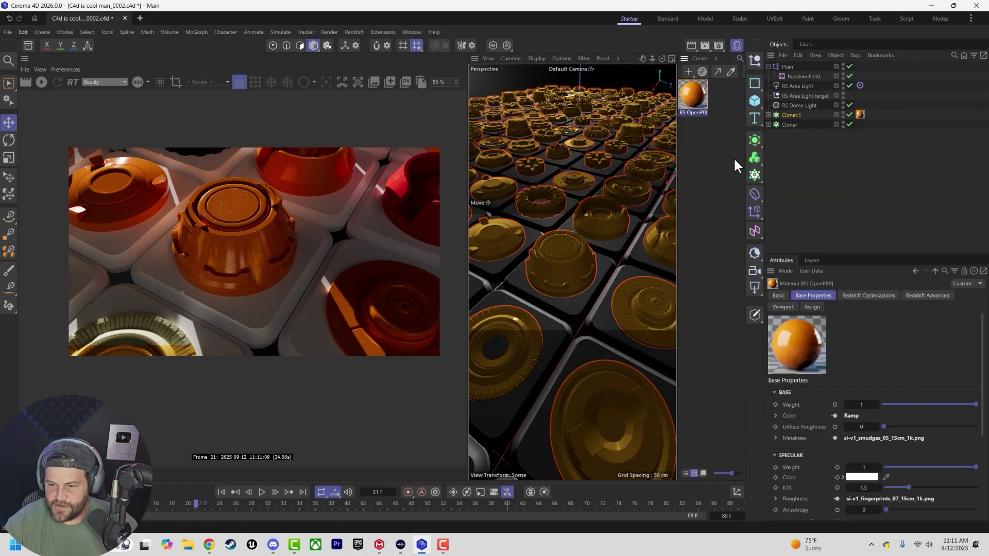
pyautogui.keyDown('ctrl'); pyautogui.moveTo(700, 116); pyautogui.dragTo(790, 125); pyautogui.keyUp('ctrl')
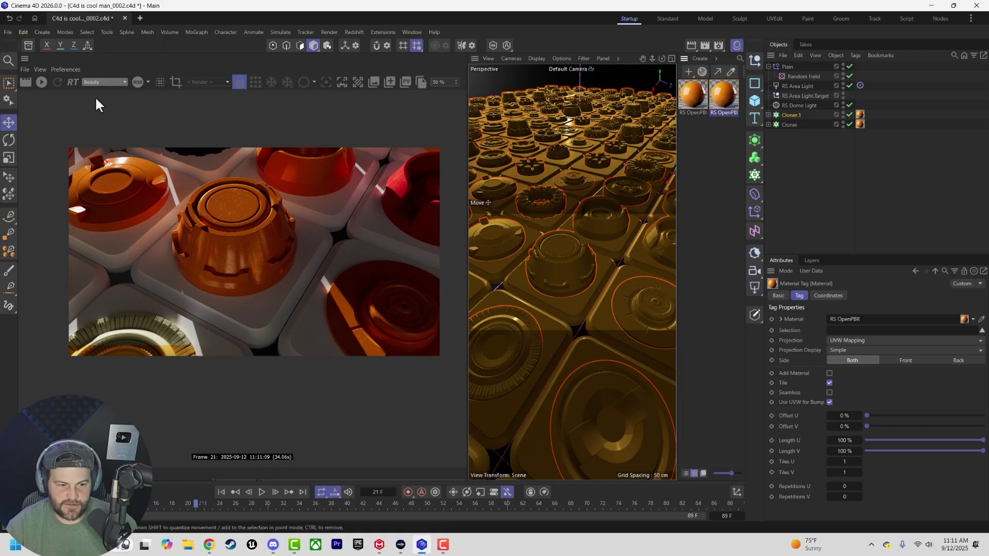
pyautogui.click(41, 81)
# Examine the textured tiles and connectors from farther away and from above in a full render
pyautogui.scroll(-3, 311, 278)
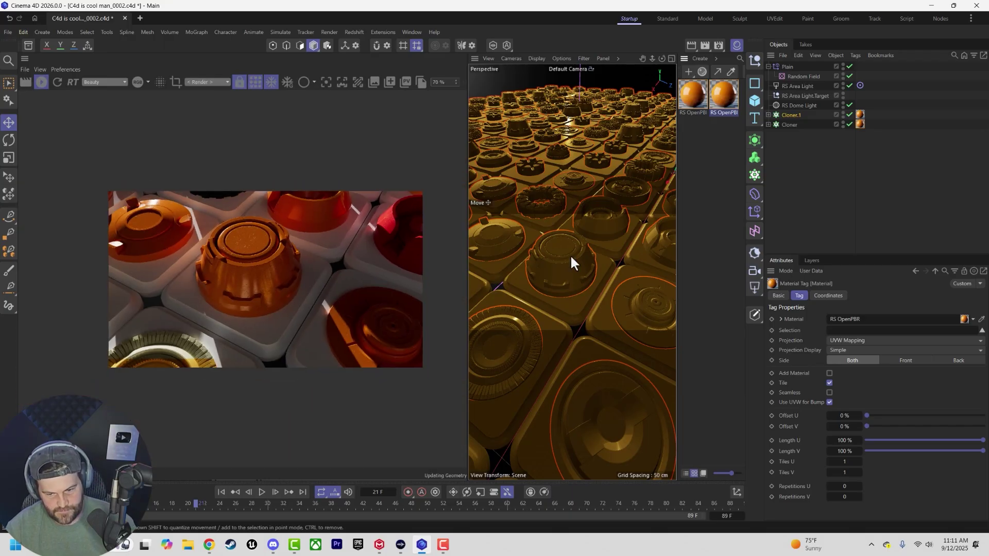
pyautogui.moveTo(570, 254)
pyautogui.keyDown('alt'); pyautogui.mouseDown()
pyautogui.moveTo(570, 308)
pyautogui.moveTo(562, 246)
pyautogui.mouseUp(); pyautogui.keyUp('alt')
pyautogui.scroll(-3, 561, 246)
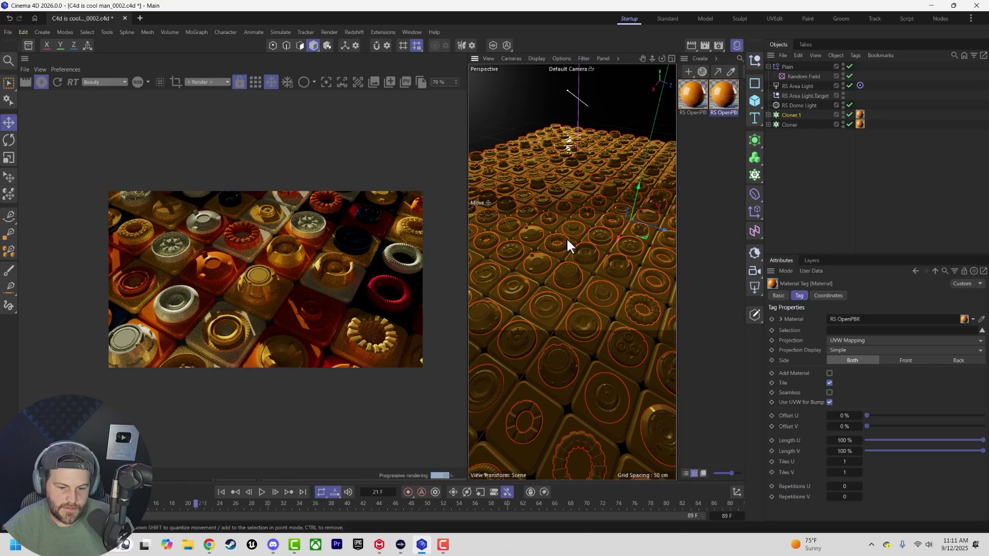
pyautogui.keyDown('alt'); pyautogui.moveTo(567, 237); pyautogui.dragTo(615, 295); pyautogui.keyUp('alt')
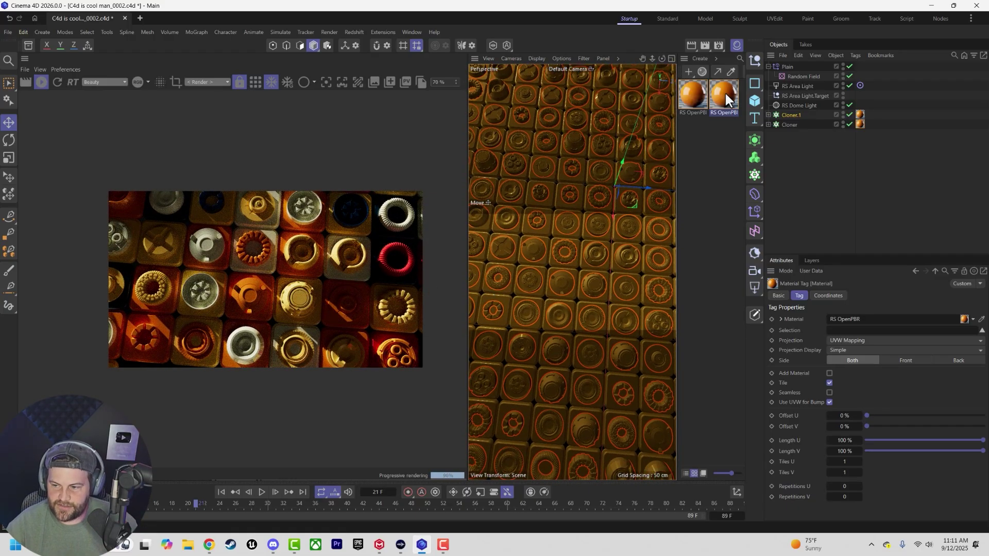
pyautogui.click(790, 115)
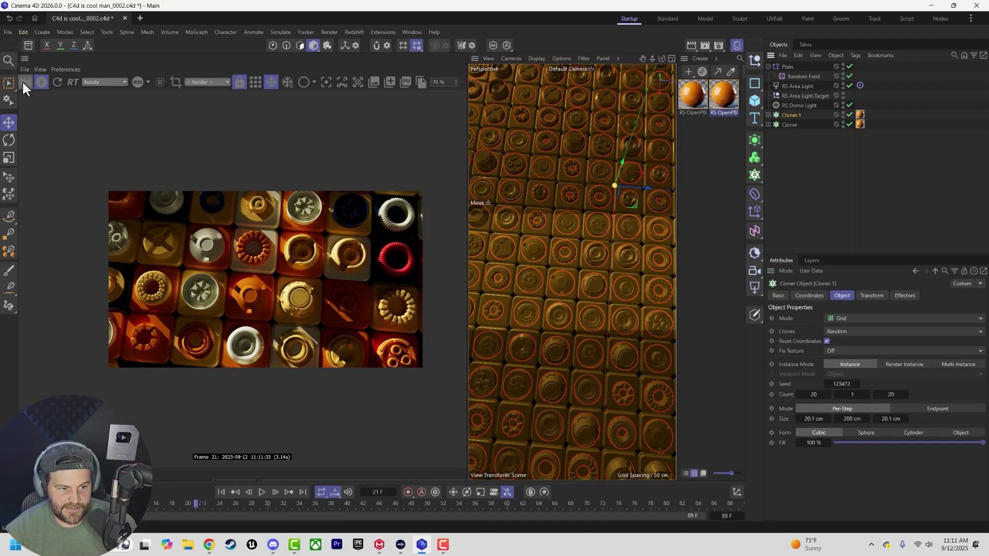
pyautogui.scroll(3, 73, 173)
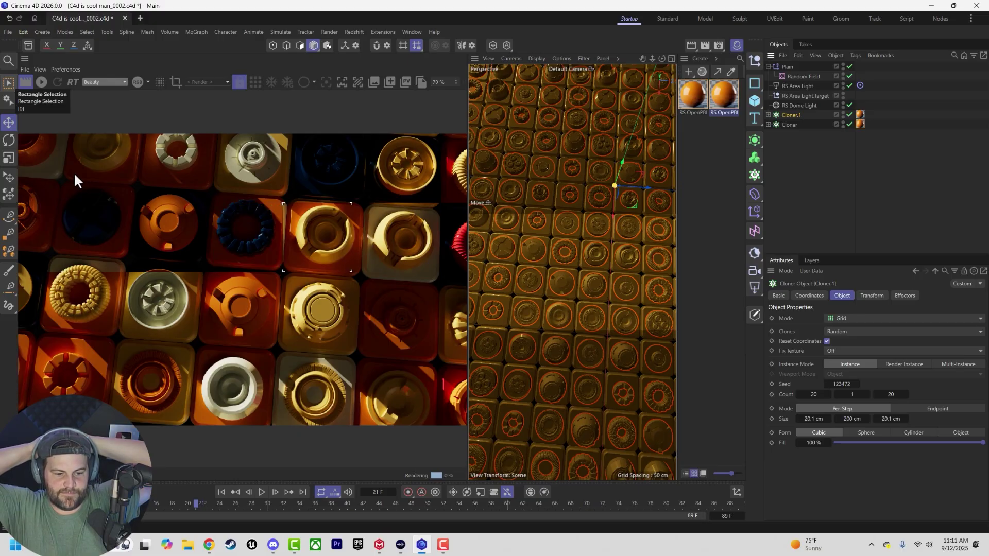
# Restart the interactive render from an angled view and add a Redshift camera with a focal length of 85 mm
pyautogui.click(41, 78)
pyautogui.moveTo(551, 282)
pyautogui.keyDown('alt'); pyautogui.mouseDown()
pyautogui.moveTo(521, 239)
pyautogui.moveTo(577, 196)
pyautogui.mouseUp(); pyautogui.keyUp('alt')
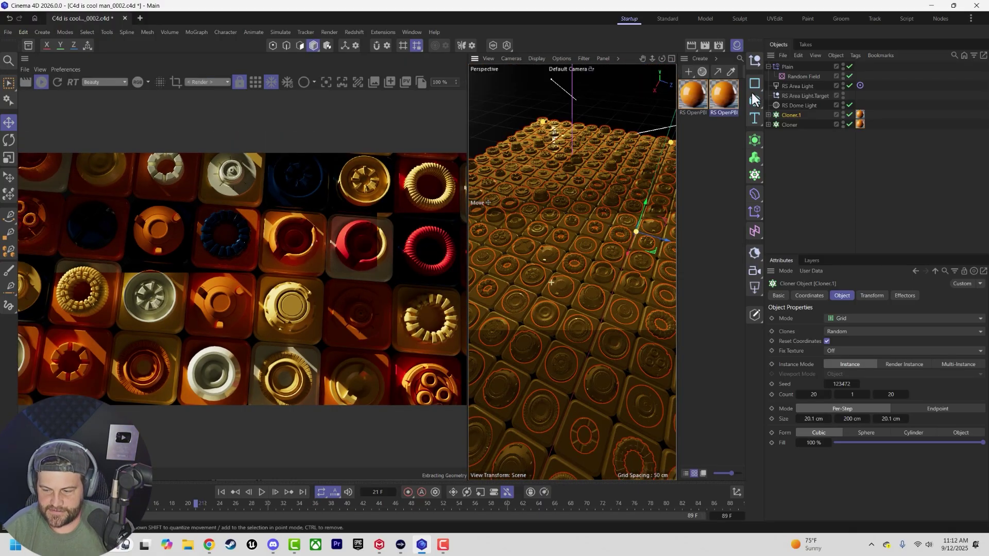
pyautogui.click(755, 269)
pyautogui.click(851, 346)
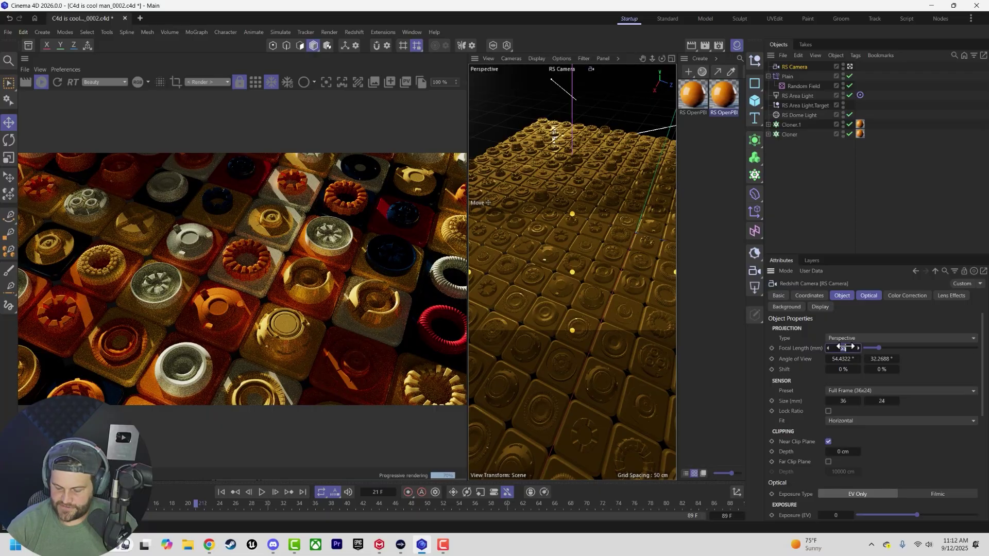
pyautogui.write('85')
pyautogui.press('Return')
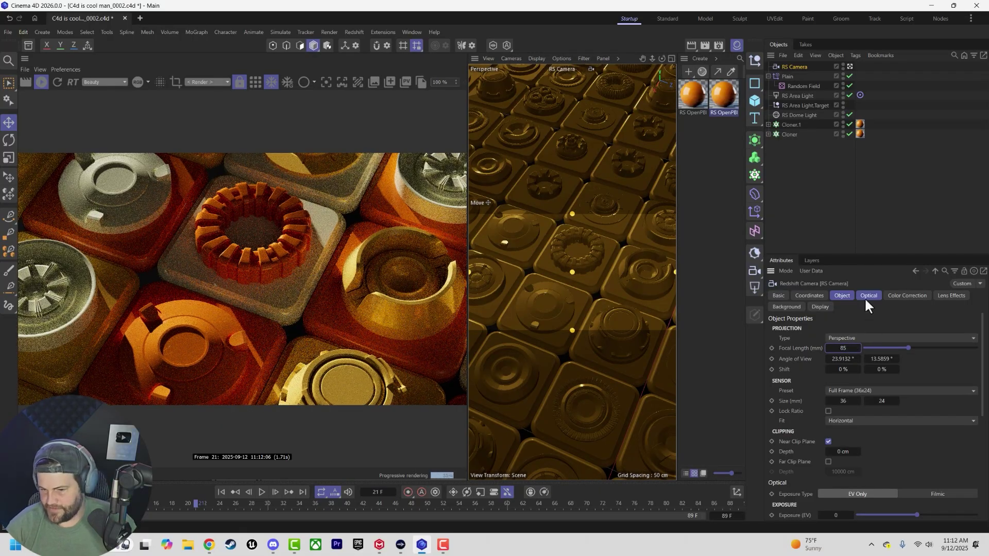
# Widen the viewport and reposition the camera for a low, close view across the rows of connectors
pyautogui.keyDown('alt'); pyautogui.moveTo(638, 282); pyautogui.dragTo(413, 220); pyautogui.keyUp('alt')
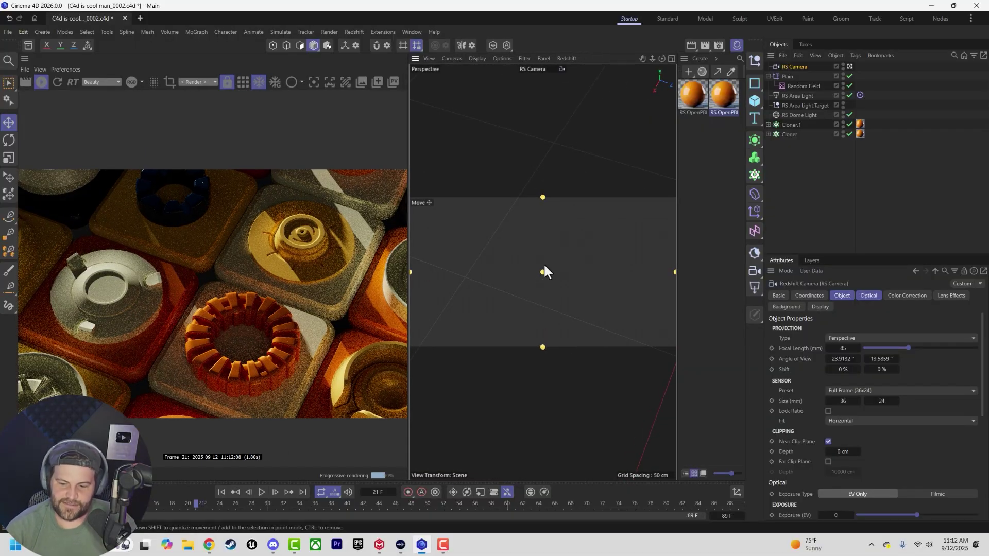
pyautogui.keyDown('alt'); pyautogui.moveTo(568, 246); pyautogui.dragTo(575, 370); pyautogui.keyUp('alt')
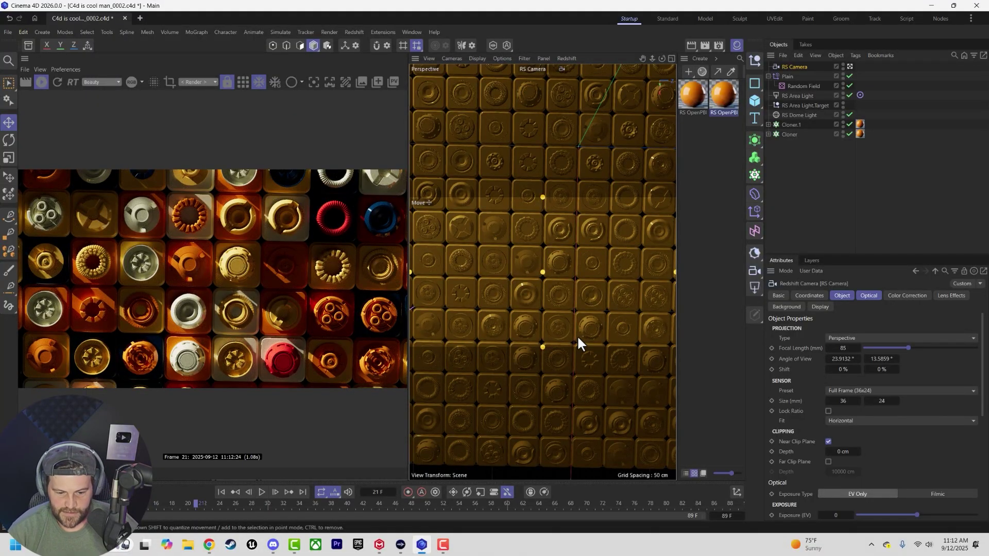
pyautogui.keyDown('alt'); pyautogui.moveTo(564, 274); pyautogui.dragTo(536, 265, button='right'); pyautogui.keyUp('alt')
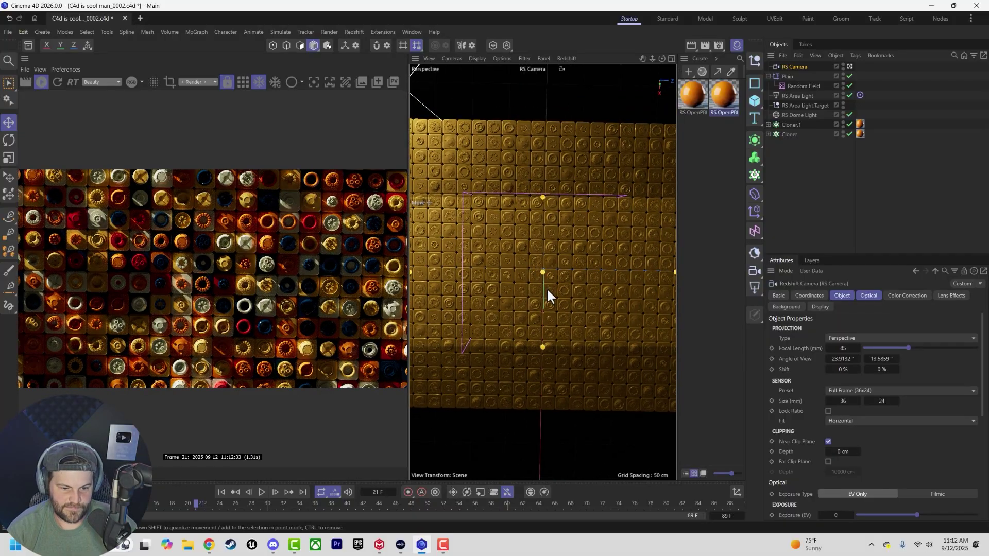
pyautogui.keyDown('alt'); pyautogui.moveTo(547, 289); pyautogui.dragTo(609, 411, button='right'); pyautogui.keyUp('alt')
pyautogui.keyDown('alt'); pyautogui.moveTo(609, 410); pyautogui.dragTo(690, 295); pyautogui.keyUp('alt')
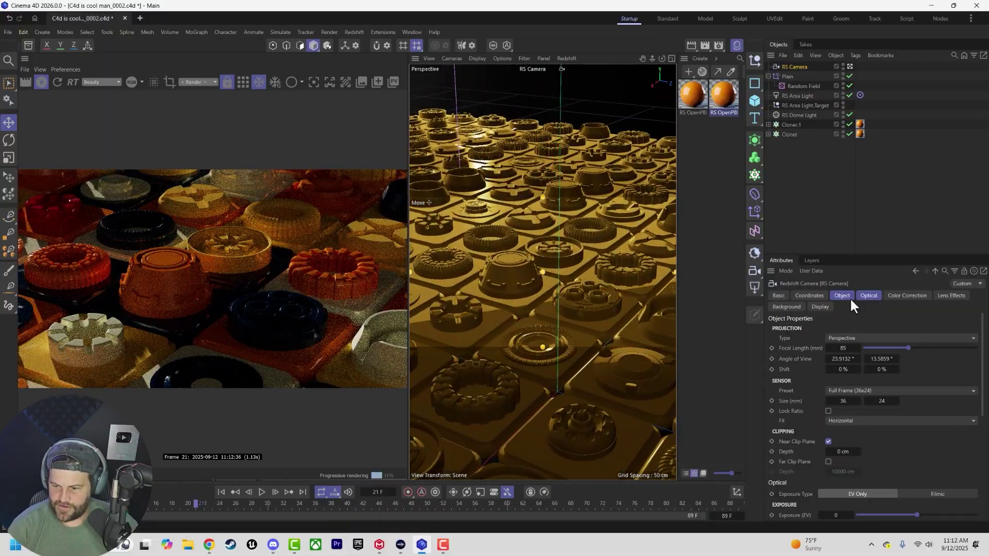
# Enable the camera's Grid composition overlay and reframe the connectors from a slightly higher angle
pyautogui.click(818, 308)
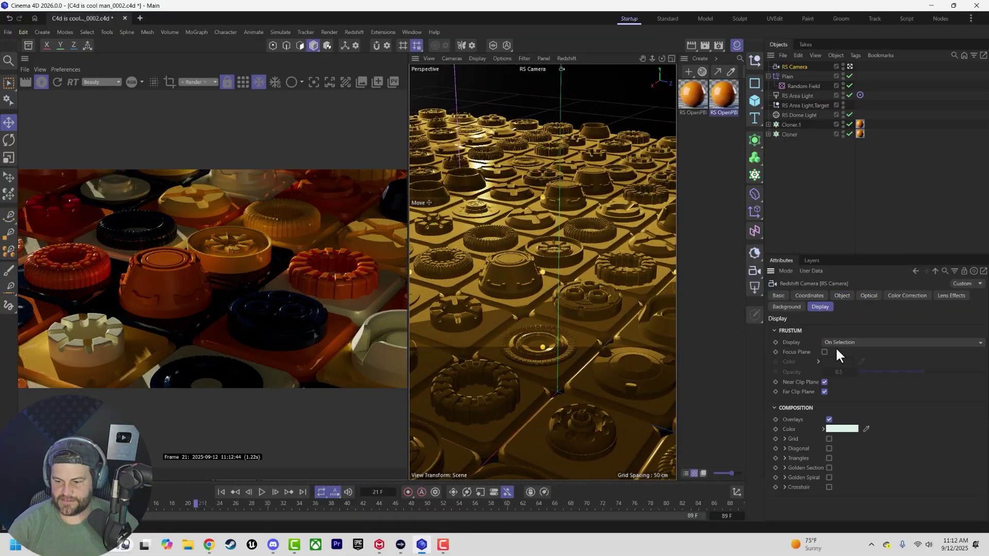
pyautogui.click(829, 439)
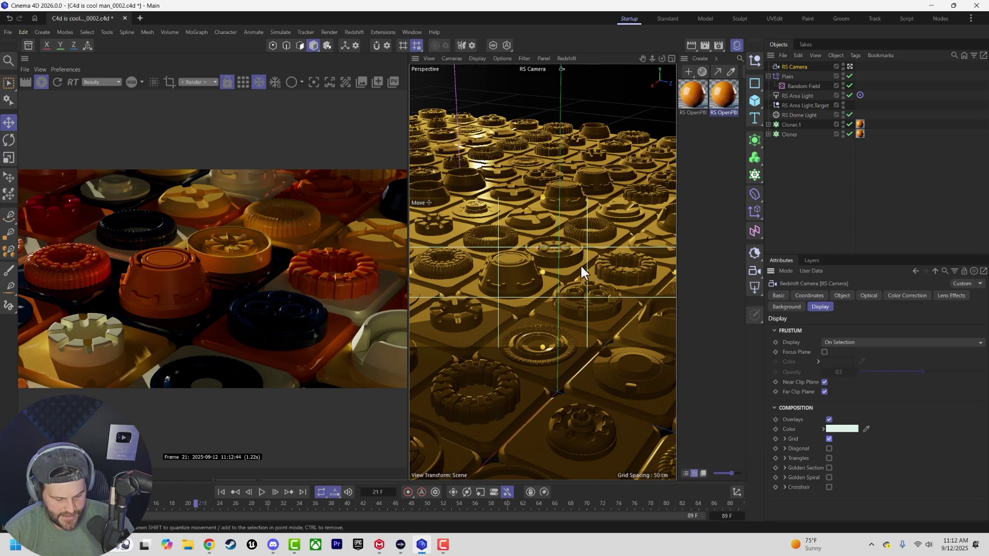
pyautogui.keyDown('alt'); pyautogui.moveTo(583, 252); pyautogui.dragTo(614, 273); pyautogui.keyUp('alt')
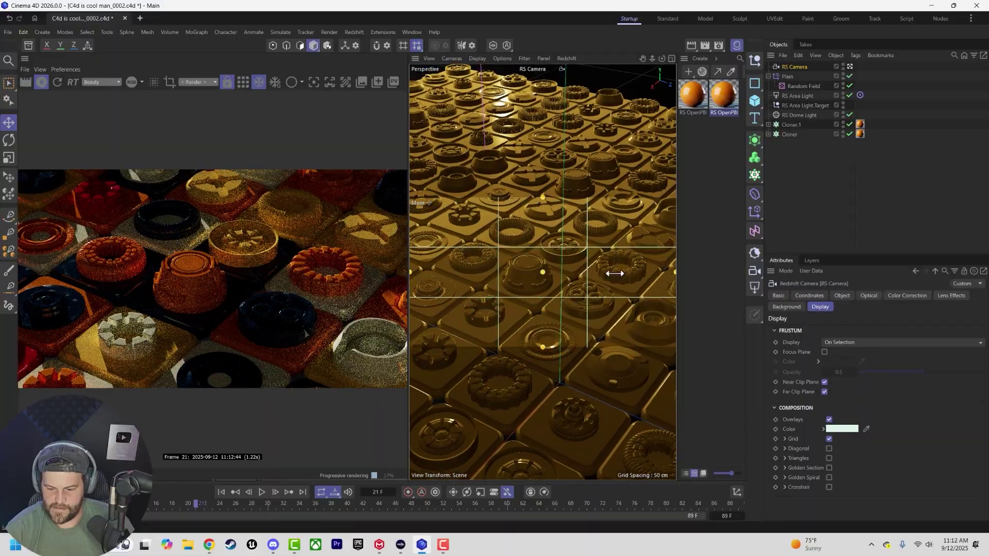
# Enable Bokeh on the camera and pick its focus distance from a connector near the centre of the frame
pyautogui.click(869, 296)
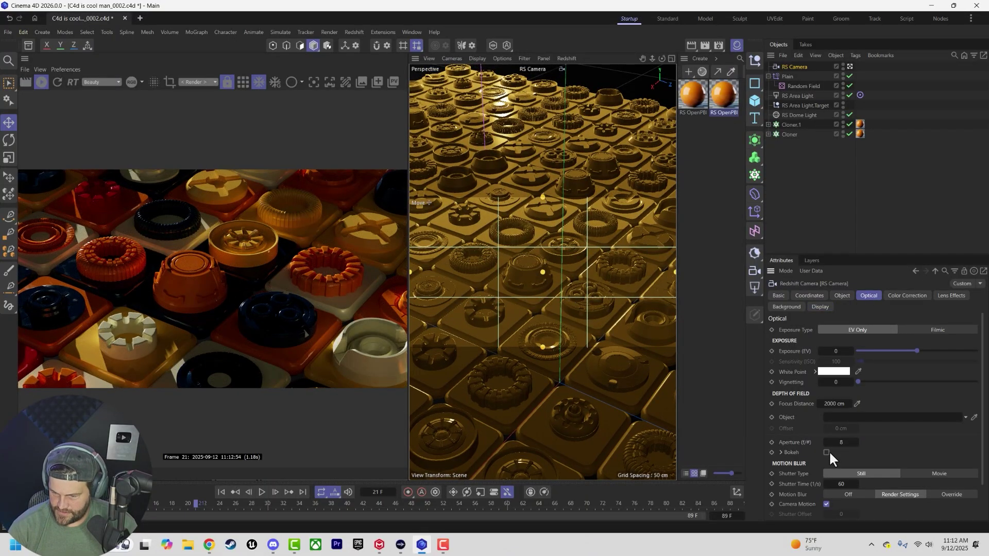
pyautogui.click(826, 452)
pyautogui.click(857, 404)
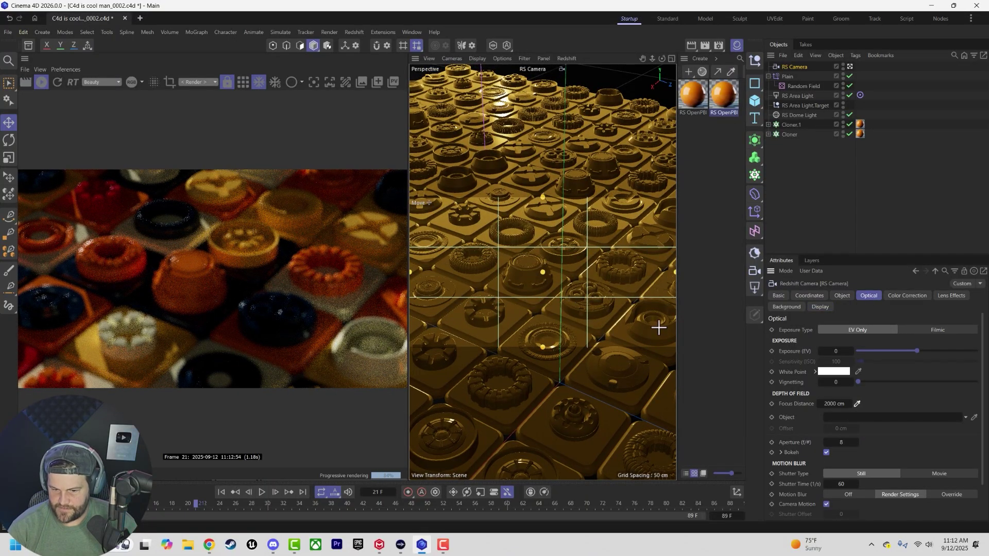
pyautogui.click(593, 298)
# Try a camera aperture of 1.4 and change it to 2.8
pyautogui.click(839, 442)
pyautogui.write('1.4')
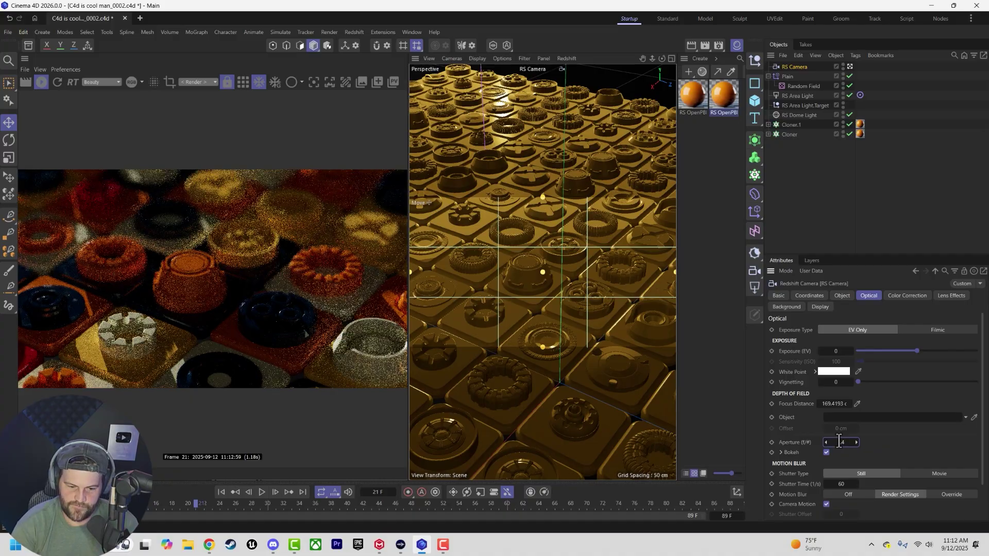
pyautogui.press('Return')
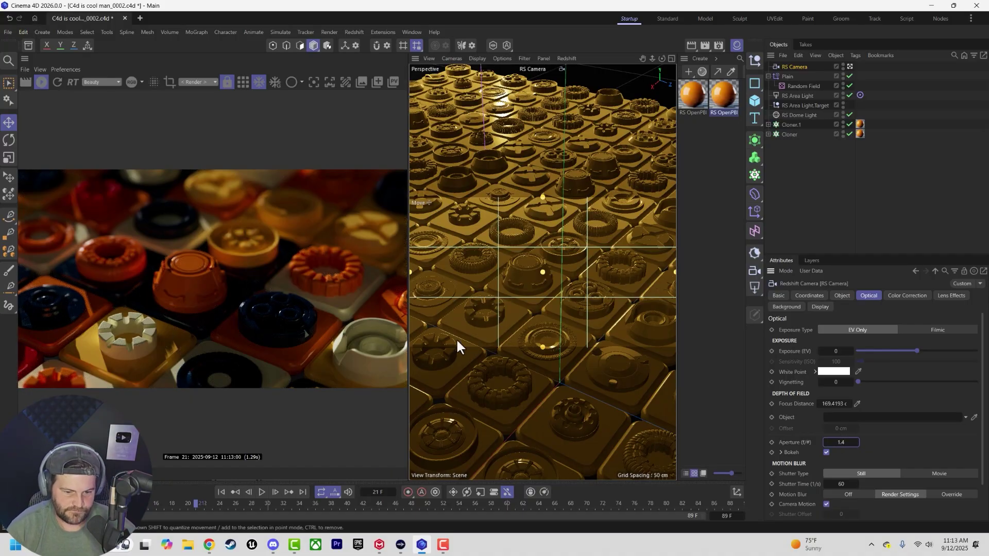
pyautogui.click(856, 442)
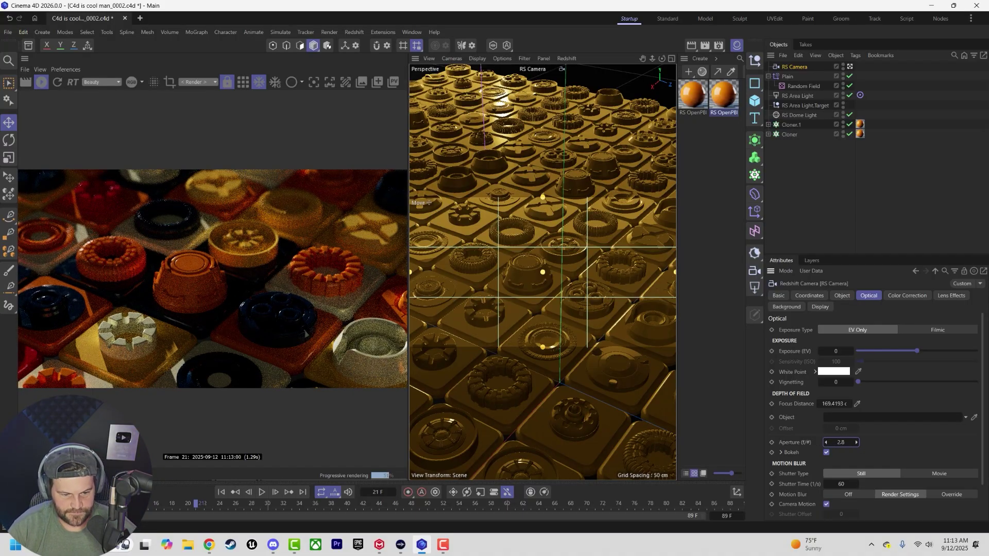
# Render the full camera frame and examine the depth of field and connector detail up close
pyautogui.click(20, 81)
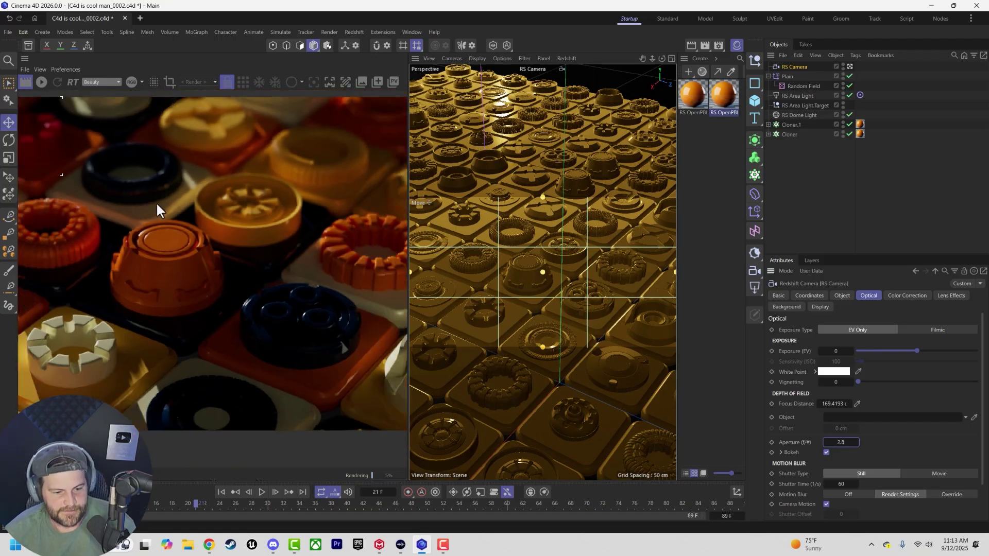
pyautogui.scroll(-3, 179, 264)
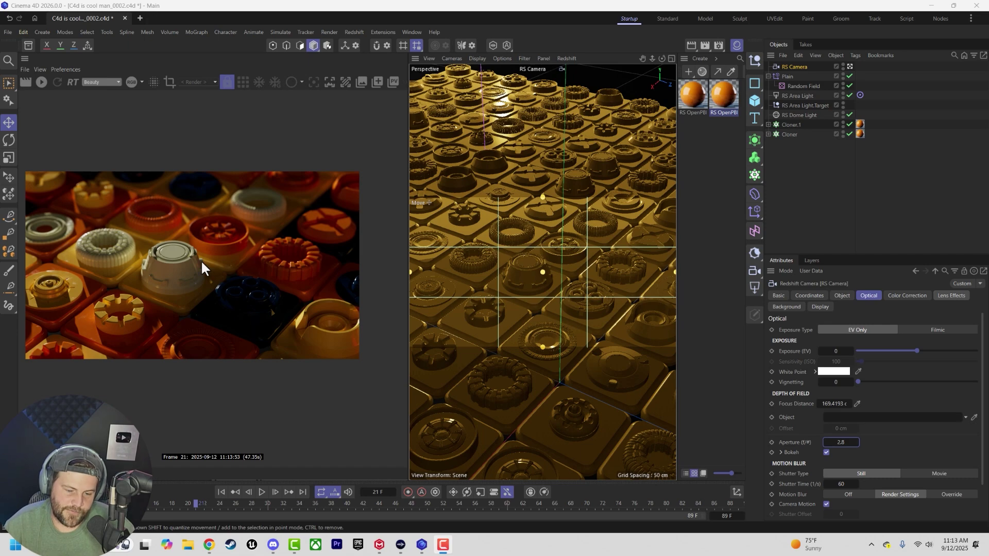
pyautogui.scroll(4, 223, 273)
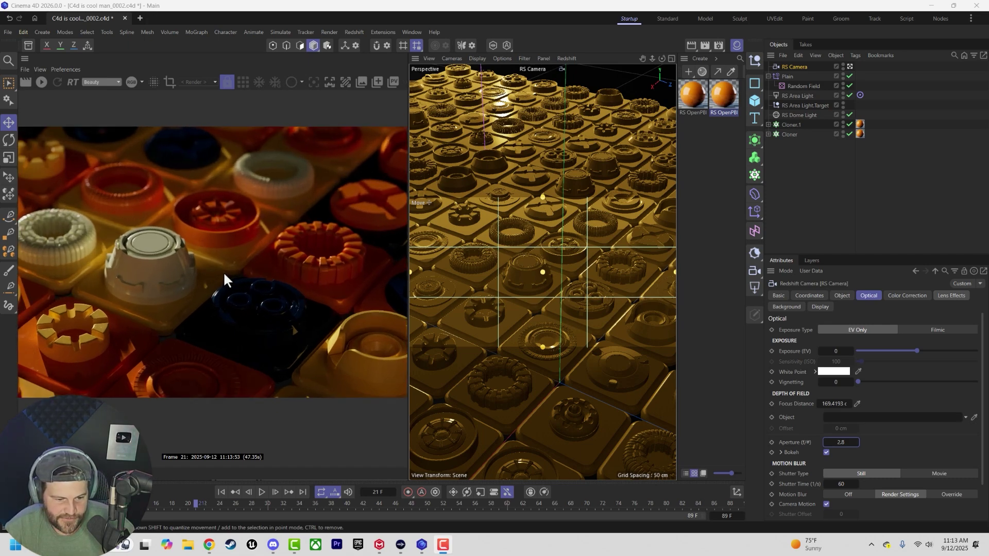
# Set the dome light's intensity to 0.5
pyautogui.scroll(-4, 224, 271)
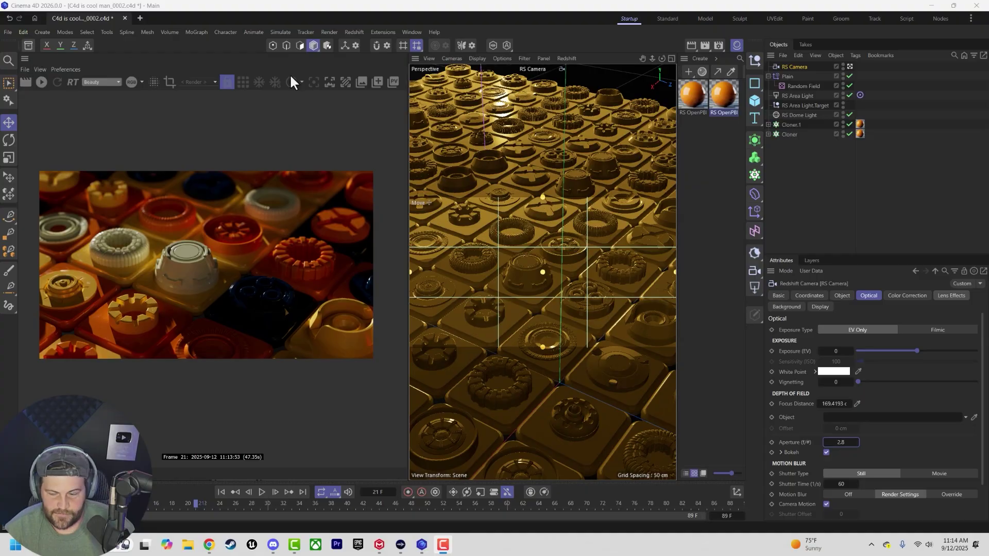
pyautogui.click(798, 116)
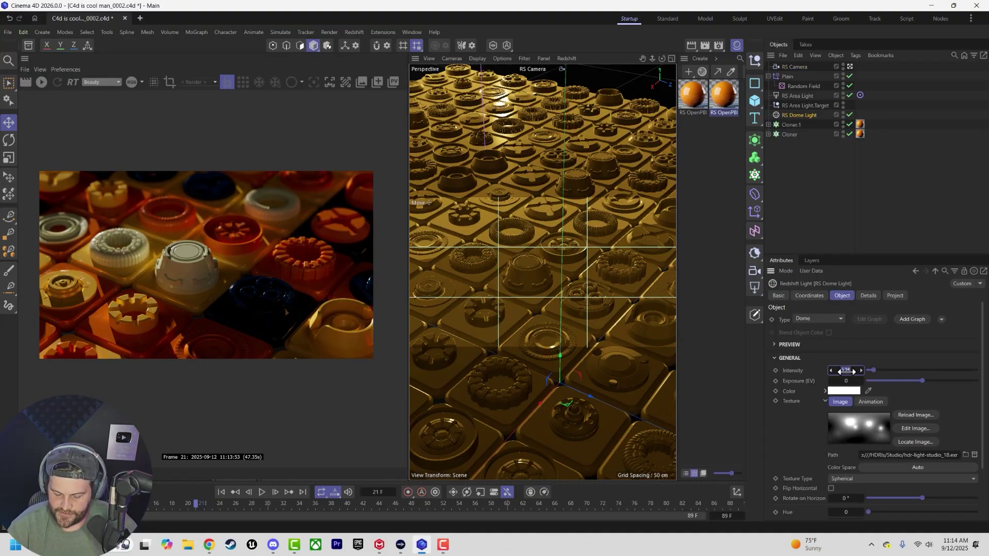
pyautogui.write('0.5')
pyautogui.press('Return')
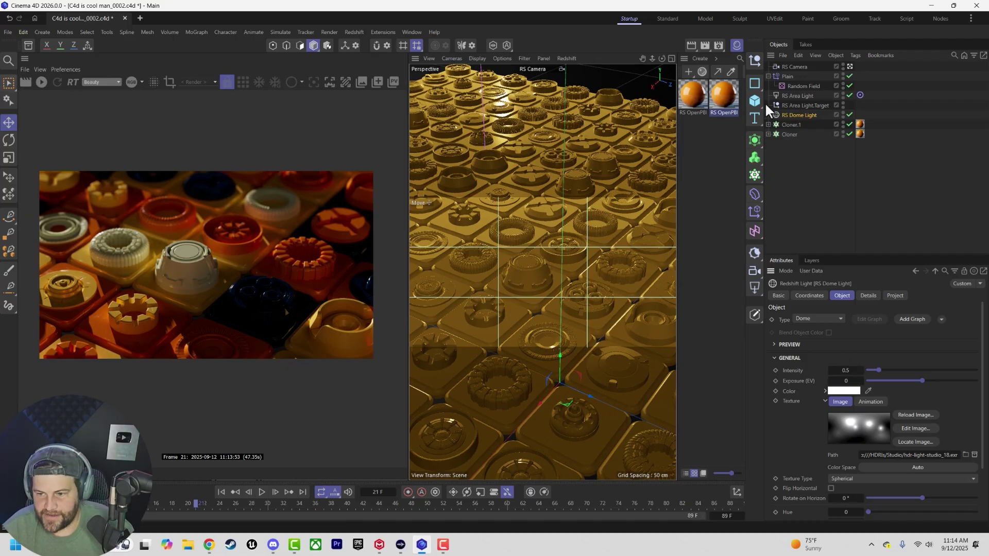
# Give the material's base color a much denser Step ramp that repeats the palette knots many times, driven by Color User Data
pyautogui.doubleClick(722, 98)
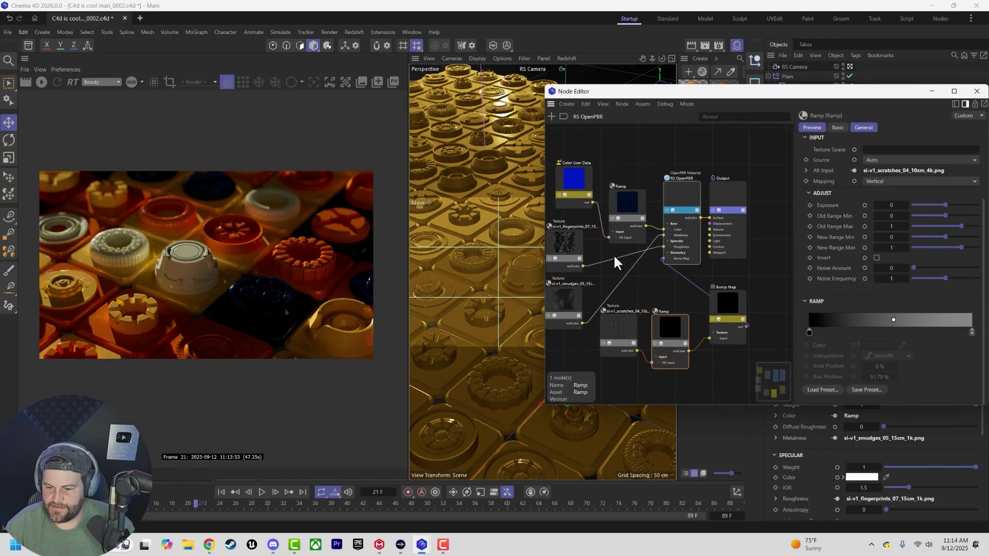
pyautogui.click(631, 235)
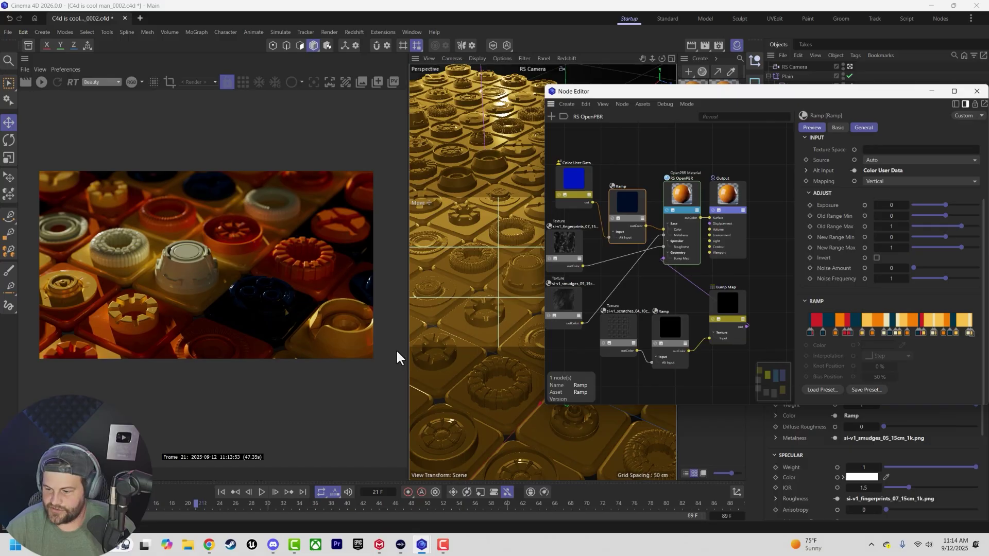
pyautogui.moveTo(806, 329); pyautogui.dragTo(839, 346)
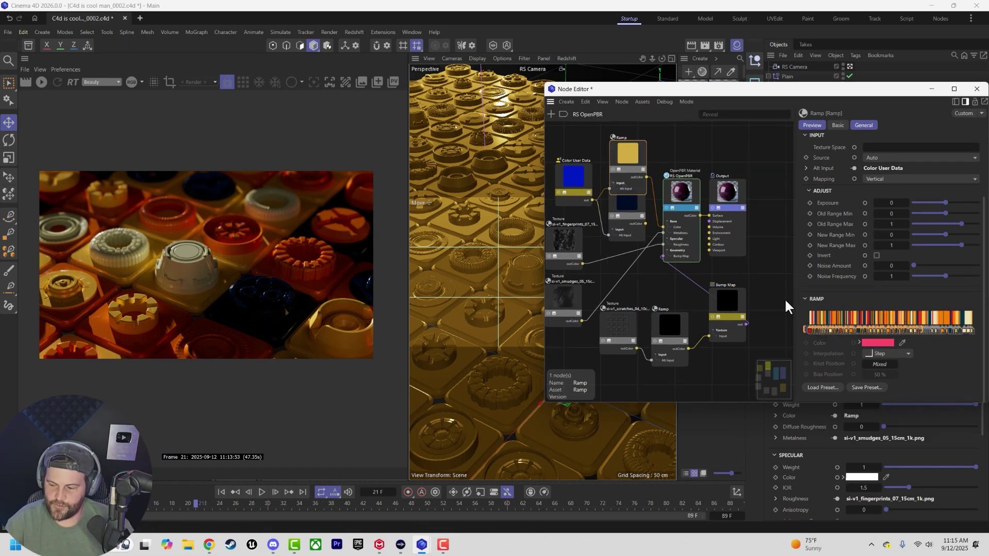
pyautogui.click(977, 88)
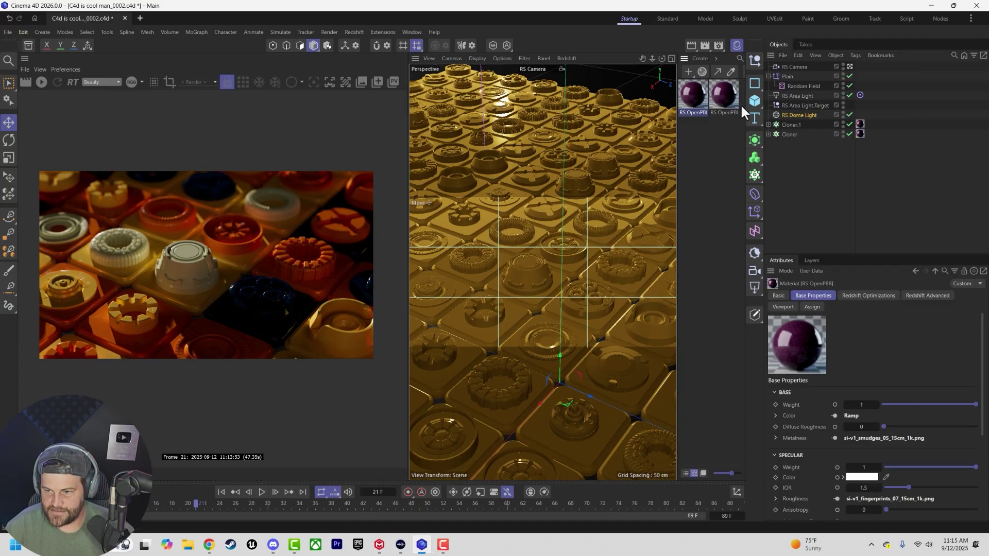
# Start the live render to check the new colors and return the dome light's intensity to 0.5
pyautogui.click(41, 83)
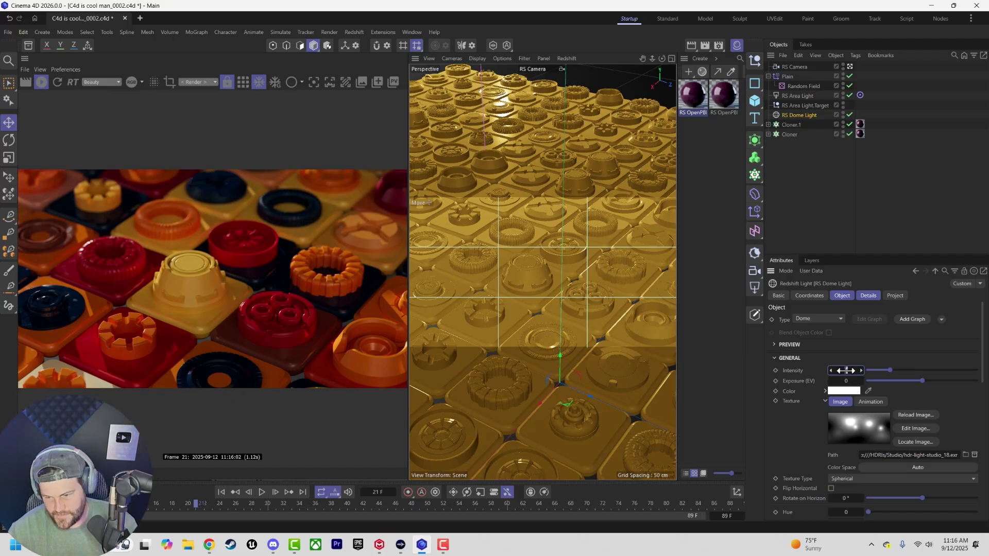
pyautogui.moveTo(846, 370); pyautogui.dragTo(845, 371)
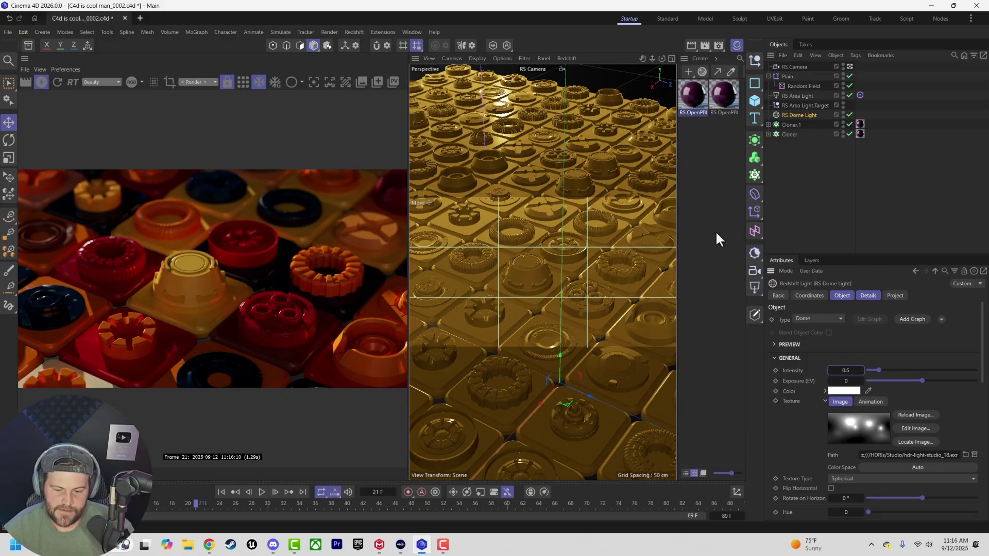
# Adjust the camera's angle on the connectors slightly and render the frame
pyautogui.click(794, 67)
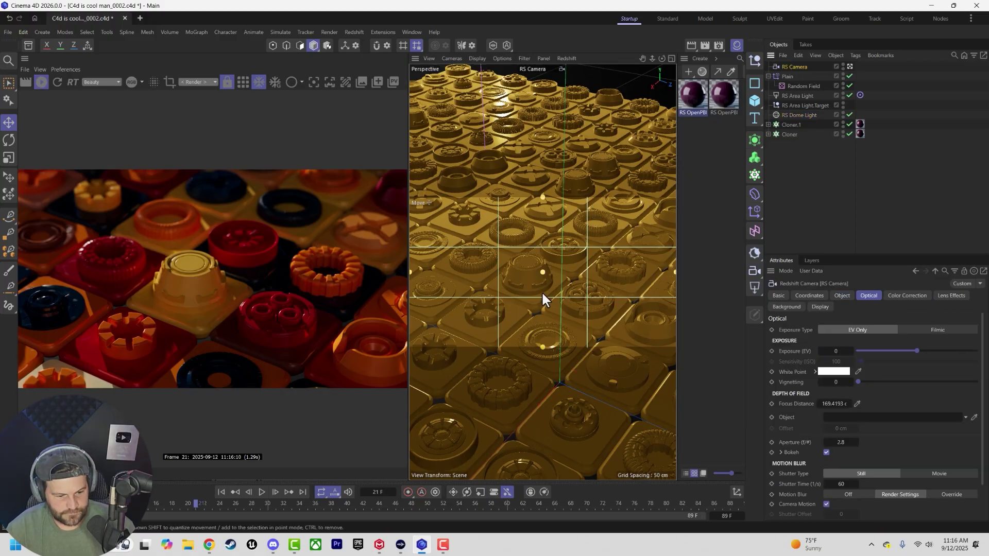
pyautogui.moveTo(497, 292)
pyautogui.keyDown('alt'); pyautogui.mouseDown()
pyautogui.moveTo(505, 302)
pyautogui.moveTo(504, 281)
pyautogui.mouseUp(); pyautogui.keyUp('alt')
pyautogui.click(23, 81)
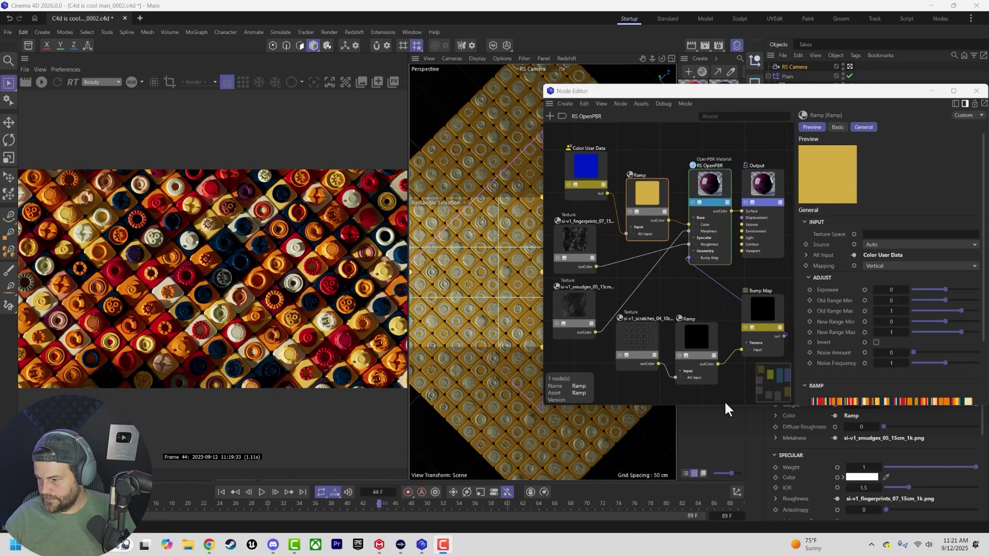
# Close the Node Editor and review the camera's lens settings and its top-down position and rotation
pyautogui.moveTo(645, 94); pyautogui.dragTo(210, 124)
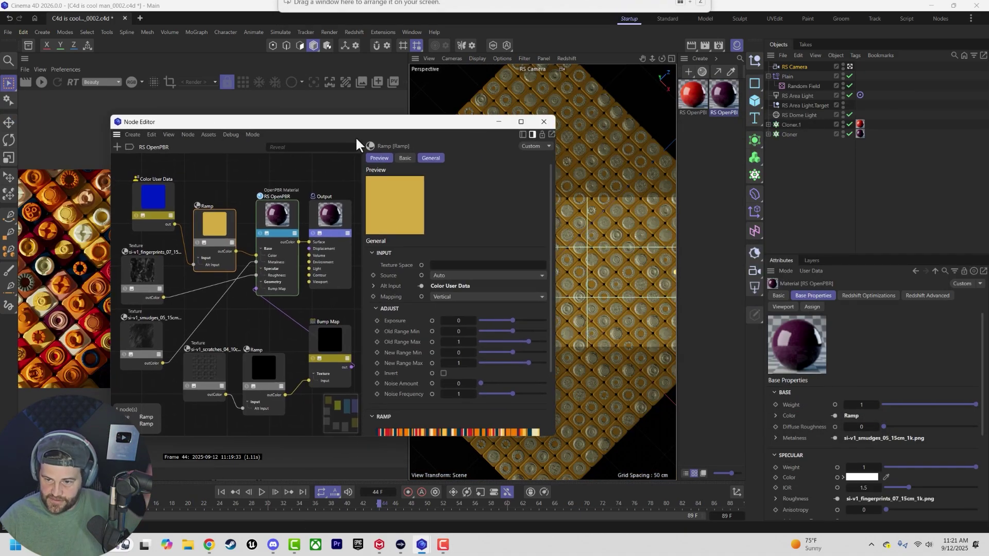
pyautogui.click(543, 124)
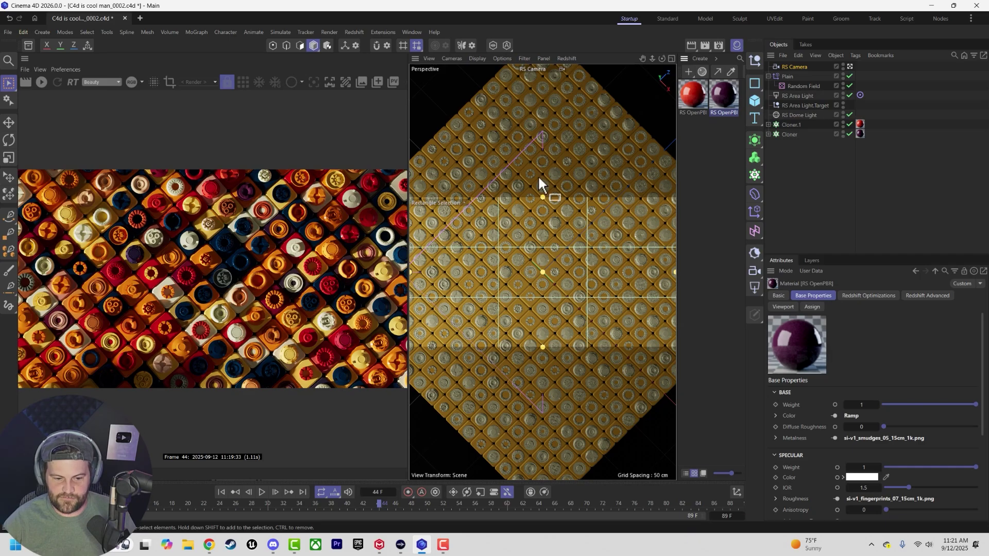
pyautogui.click(792, 69)
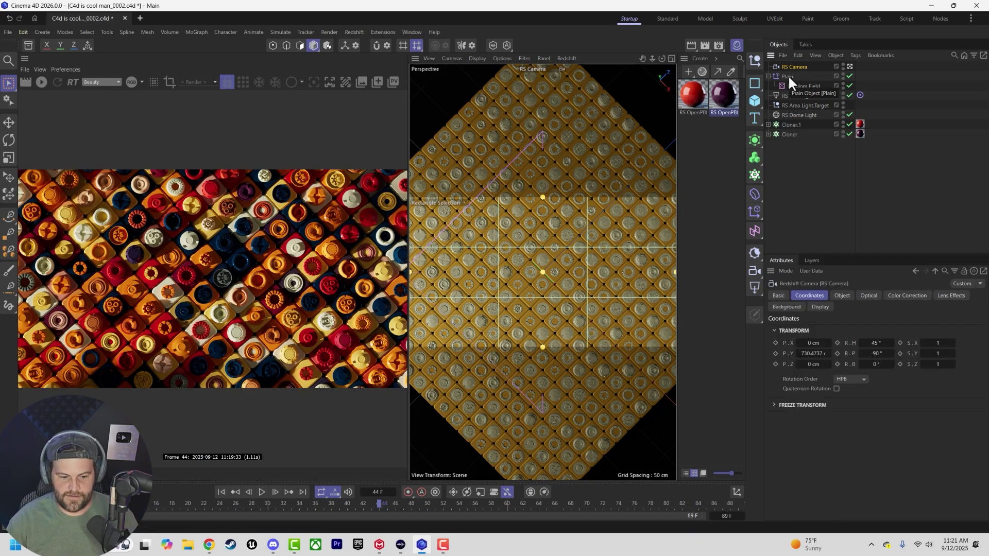
pyautogui.click(845, 297)
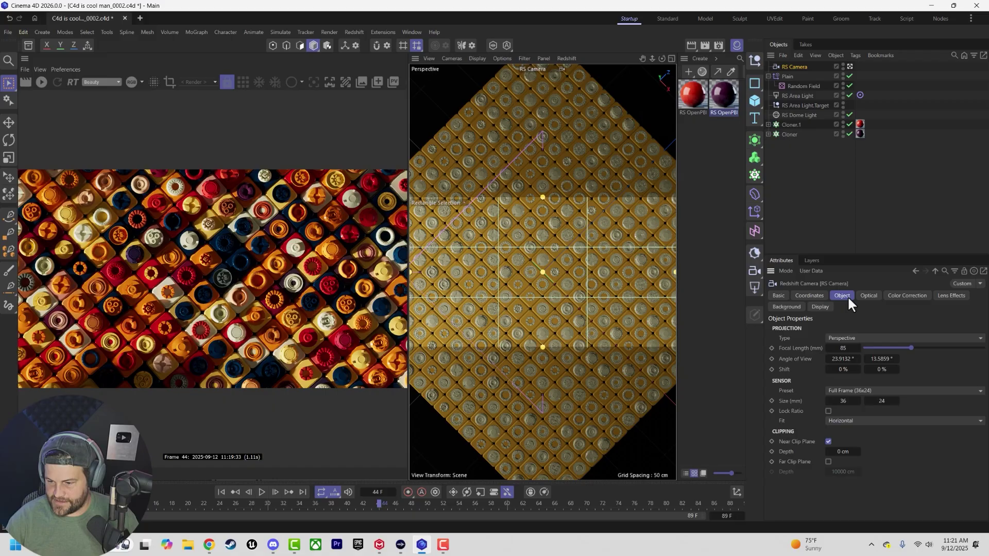
pyautogui.click(820, 295)
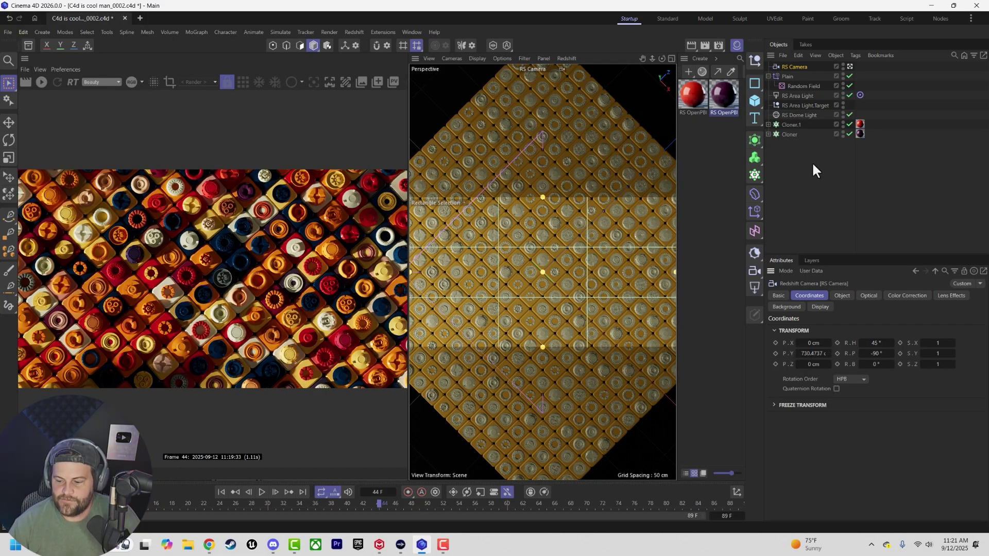
# Reopen the tile material's color ramp and delete the repeated knots beyond roughly its first third
pyautogui.click(716, 91)
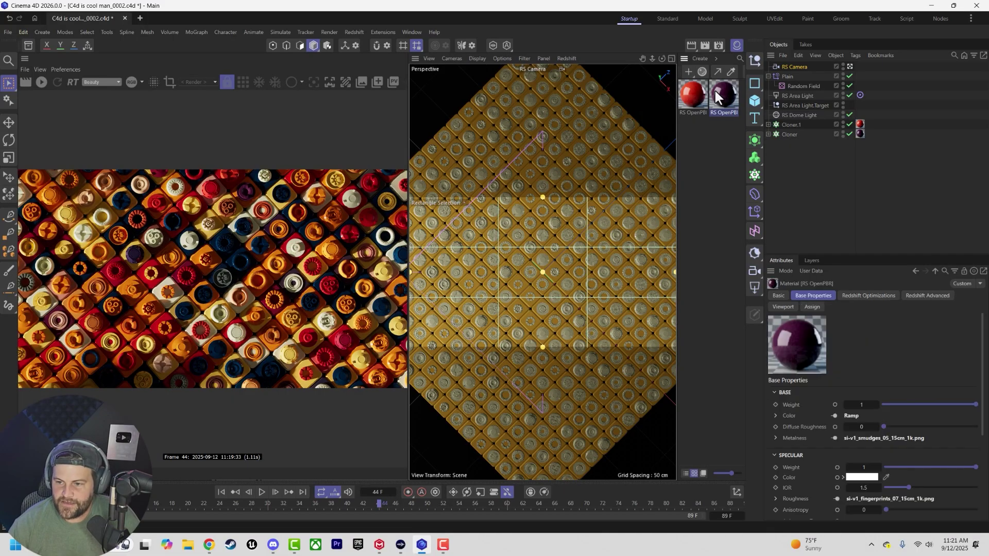
pyautogui.doubleClick(715, 90)
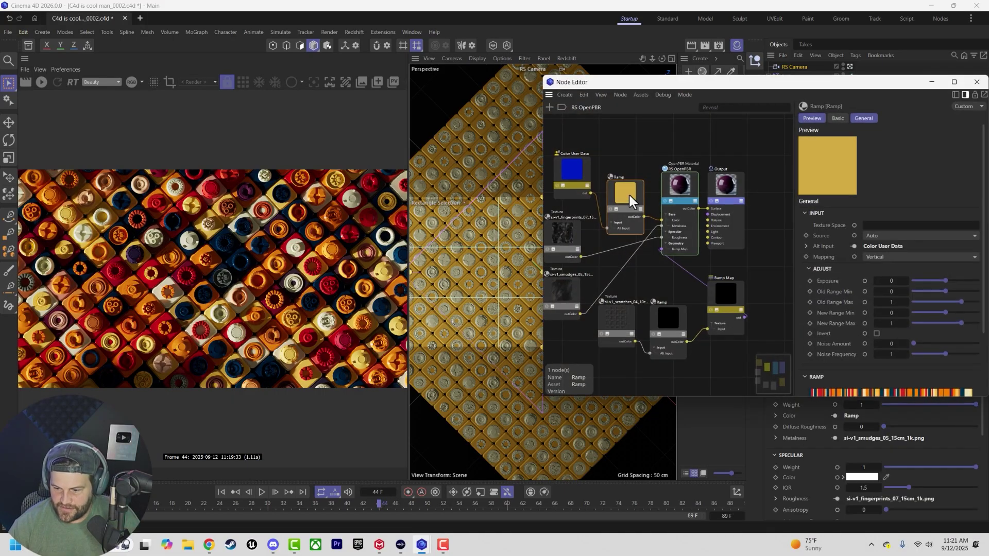
pyautogui.scroll(-4, 826, 314)
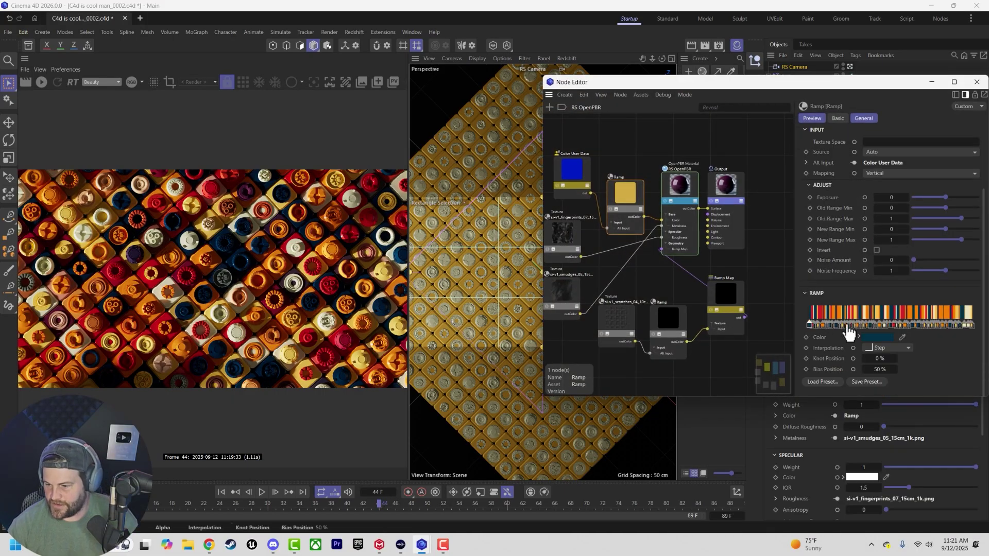
pyautogui.moveTo(849, 329); pyautogui.dragTo(971, 330)
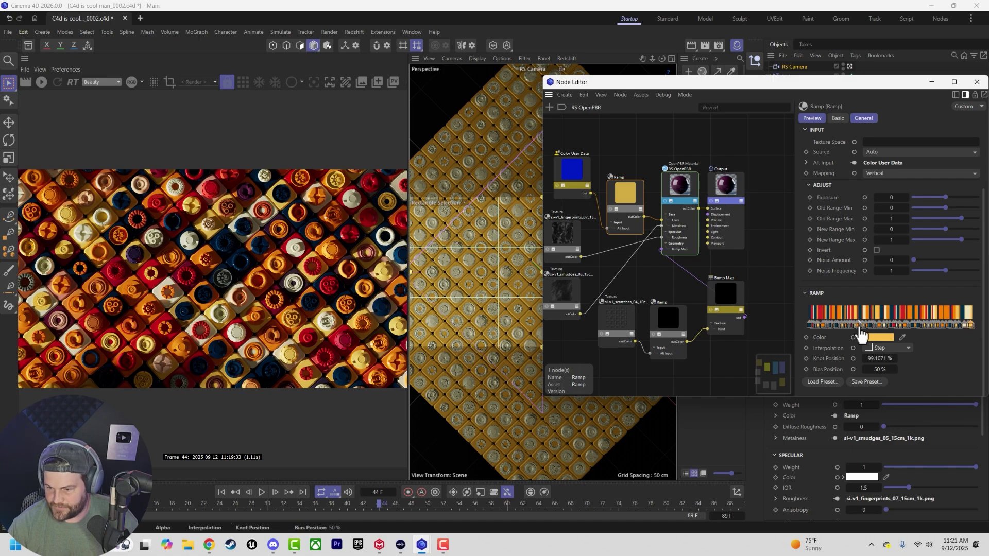
pyautogui.hotkey('ctrl', 'a')
pyautogui.hotkey('ctrl', 'z')
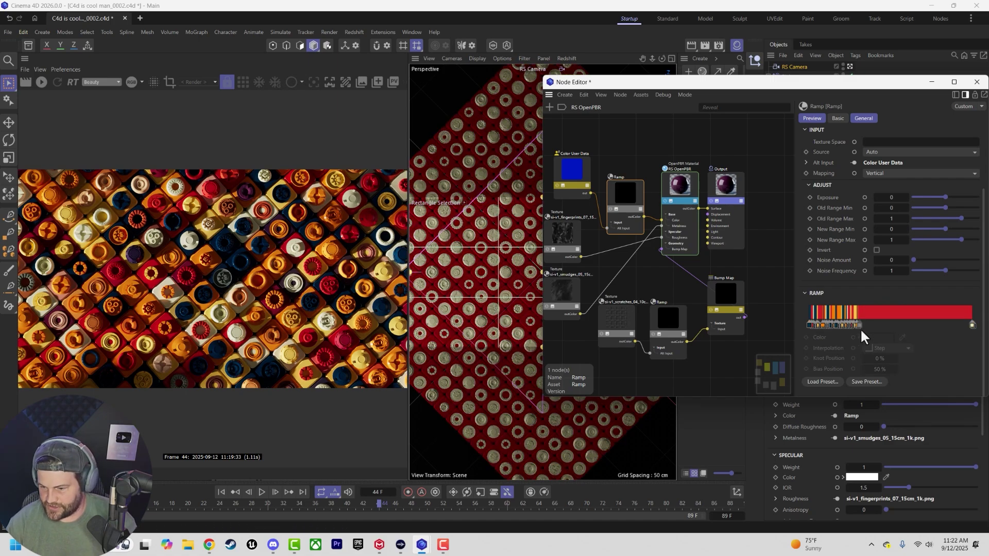
# Select all remaining knots of the tile color ramp and stretch them across its full width
pyautogui.click(858, 326)
pyautogui.hotkey('ctrl', 'a')
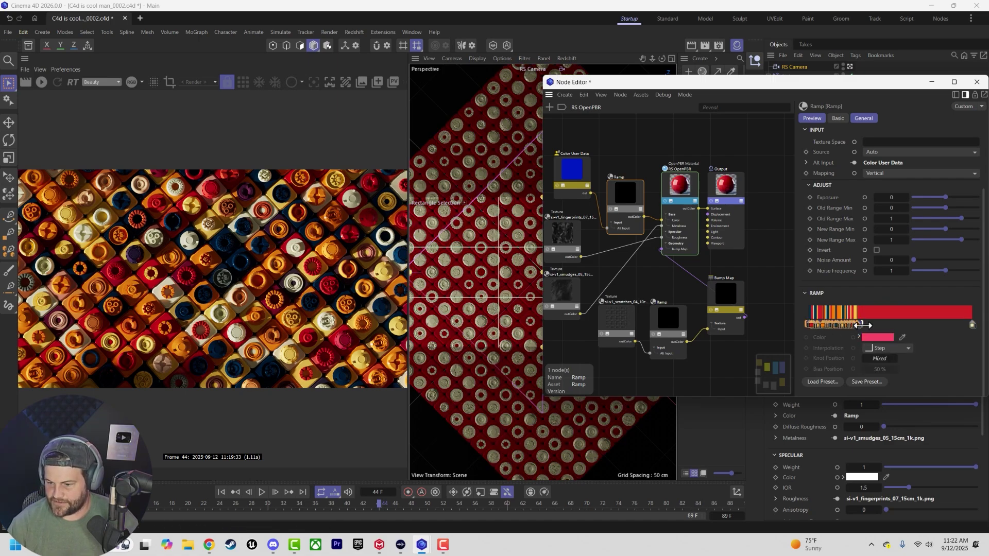
pyautogui.moveTo(858, 325); pyautogui.dragTo(979, 326)
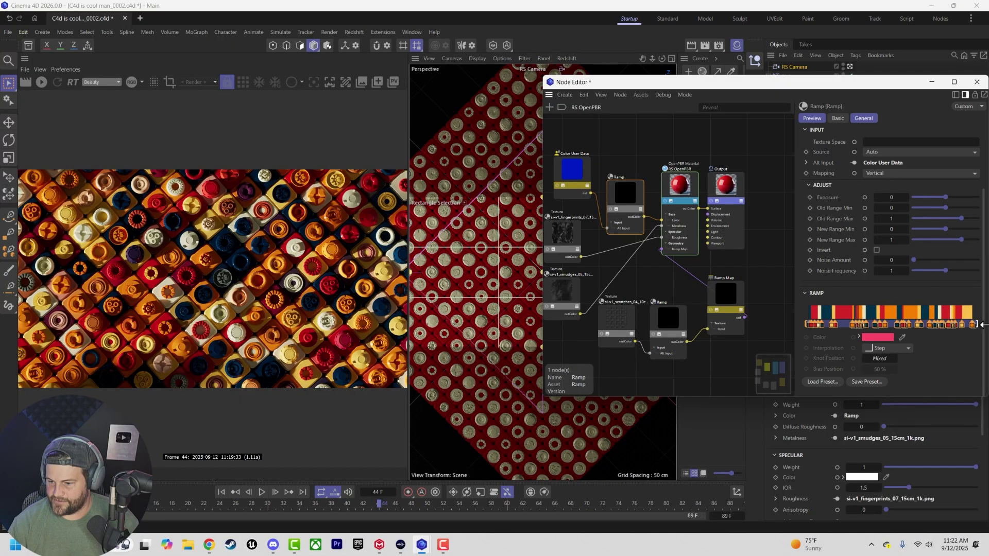
# Adjust knots along the tile material's stretched ramp, check individual color stops, and close the Node Editor
pyautogui.moveTo(853, 326); pyautogui.dragTo(897, 321)
pyautogui.click(805, 311)
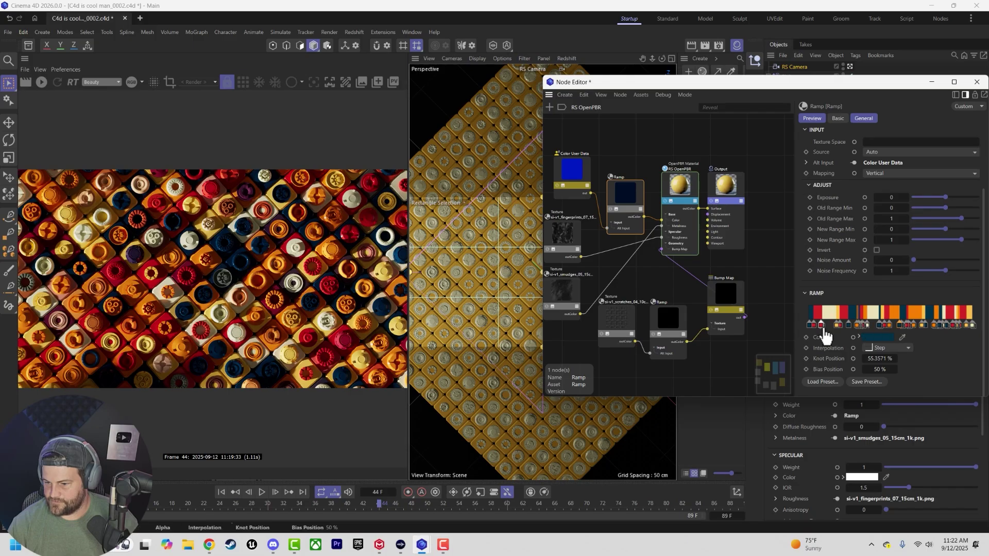
pyautogui.click(838, 324)
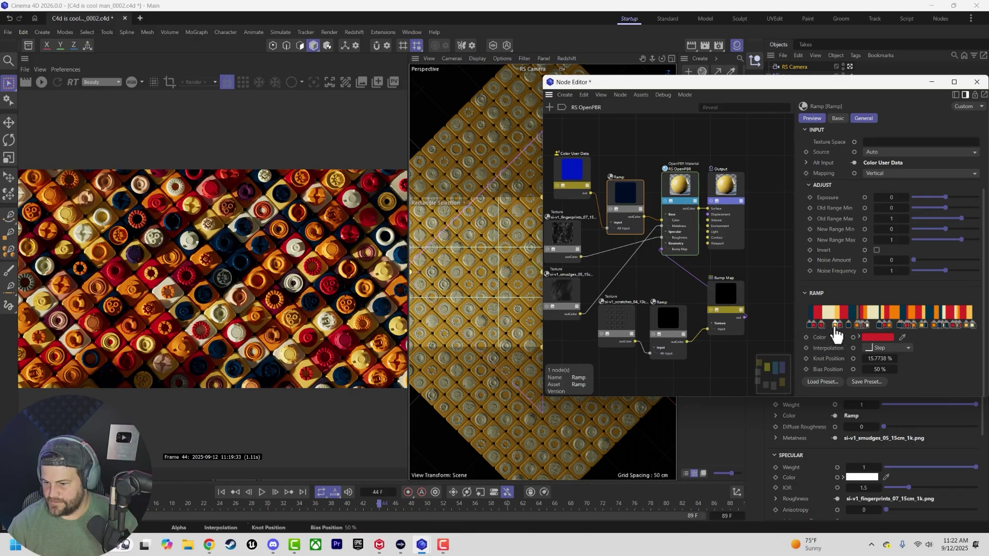
pyautogui.moveTo(838, 326)
pyautogui.mouseDown()
pyautogui.moveTo(845, 333)
pyautogui.moveTo(830, 338)
pyautogui.mouseUp()
pyautogui.click(848, 325)
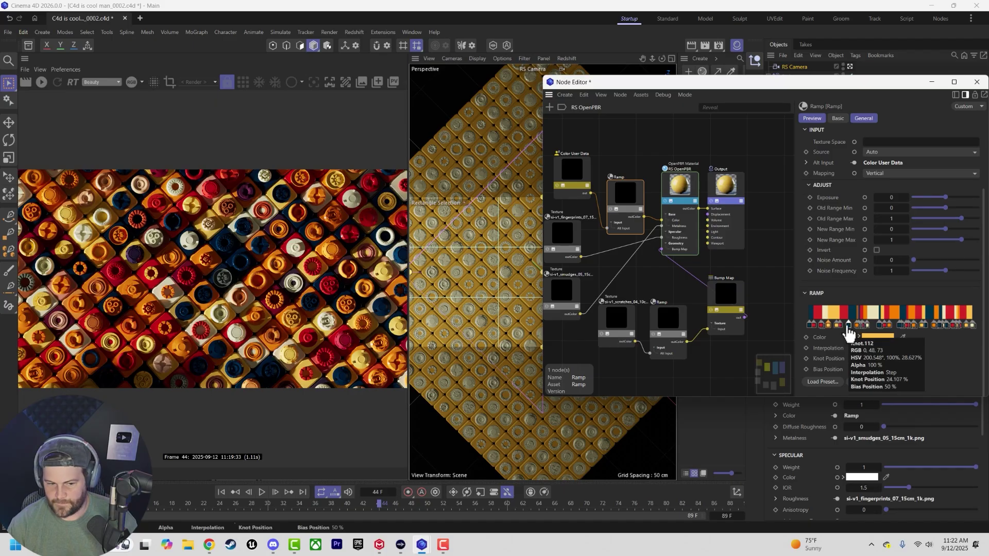
pyautogui.click(977, 82)
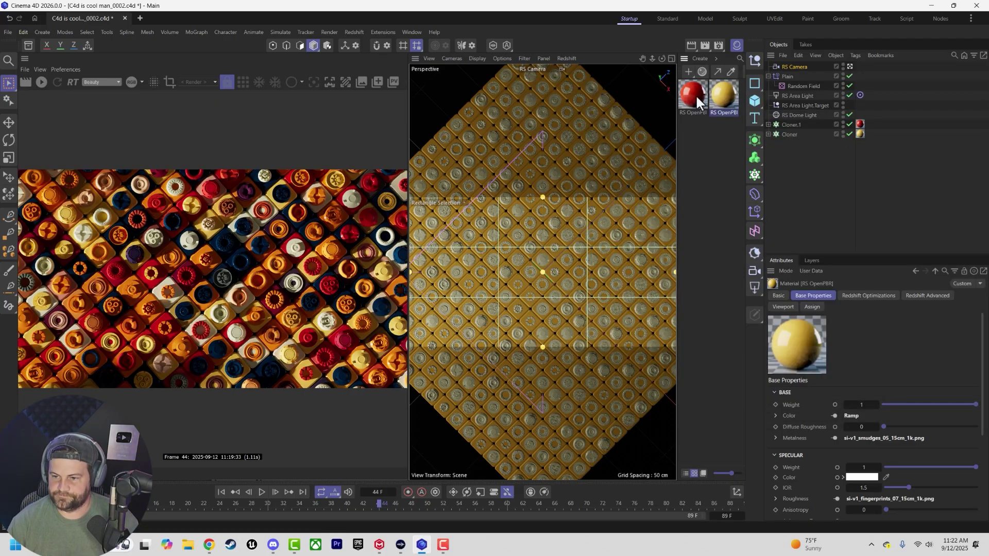
# Render the camera frame and play the animation, pausing it at frame 12
pyautogui.click(30, 81)
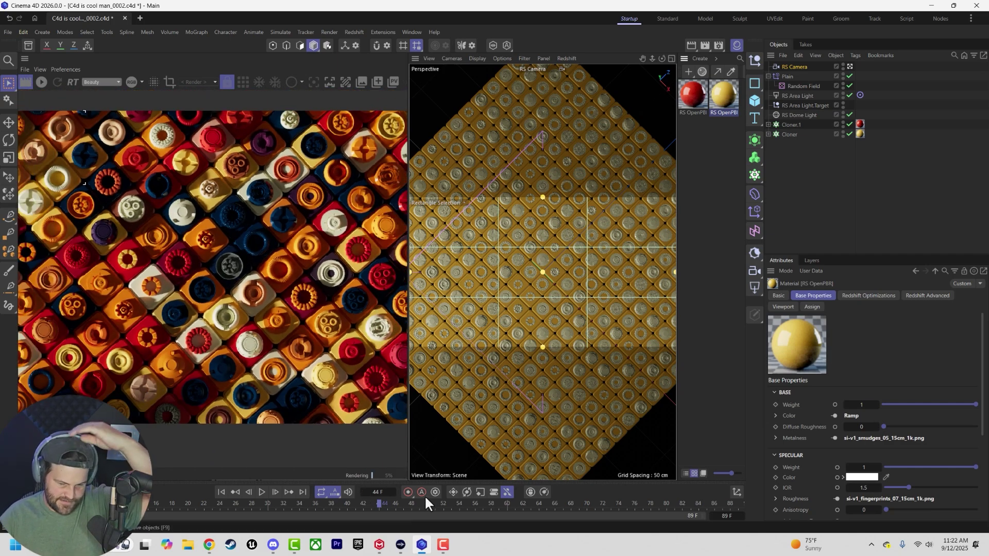
pyautogui.click(262, 492)
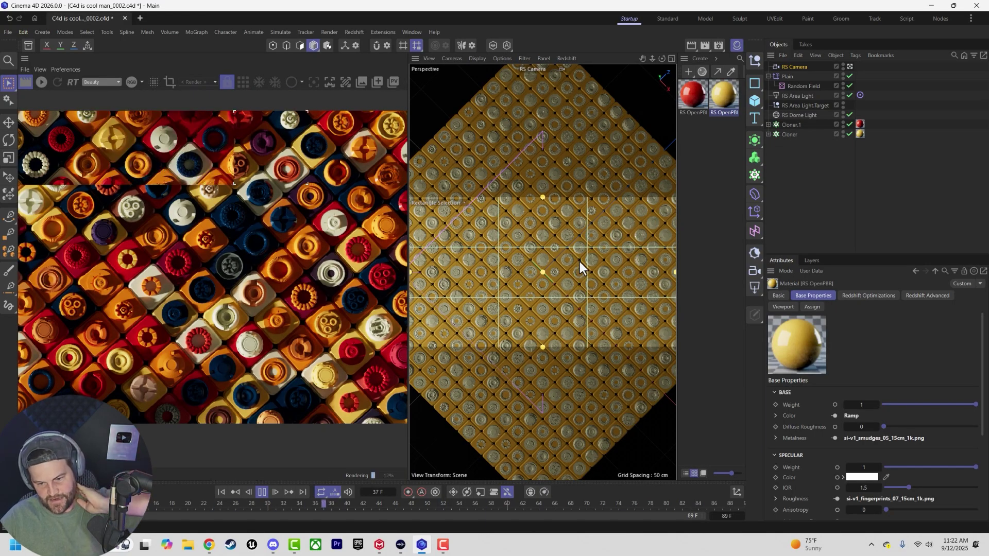
pyautogui.click(261, 491)
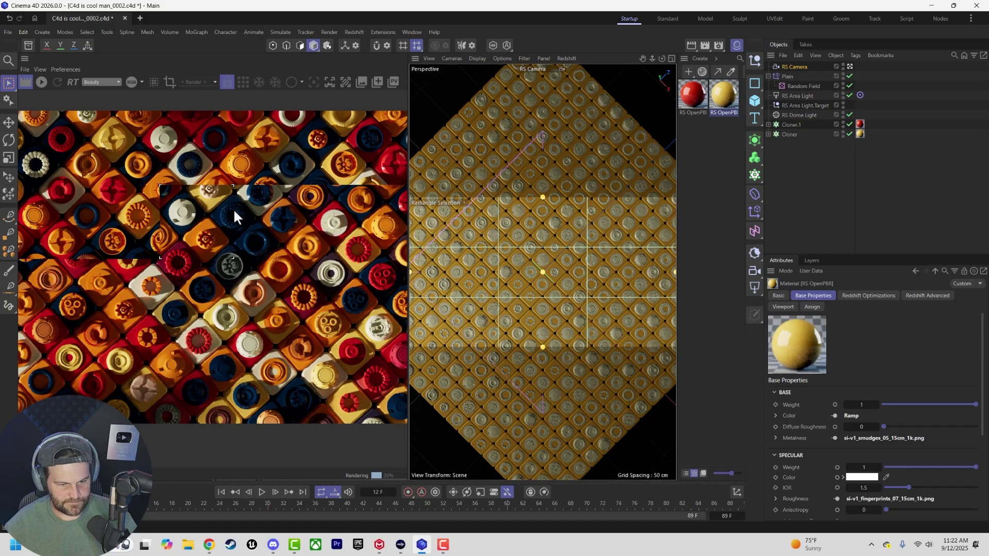
# Stop the preview render and render the active scene to the Picture Viewer
pyautogui.click(22, 80)
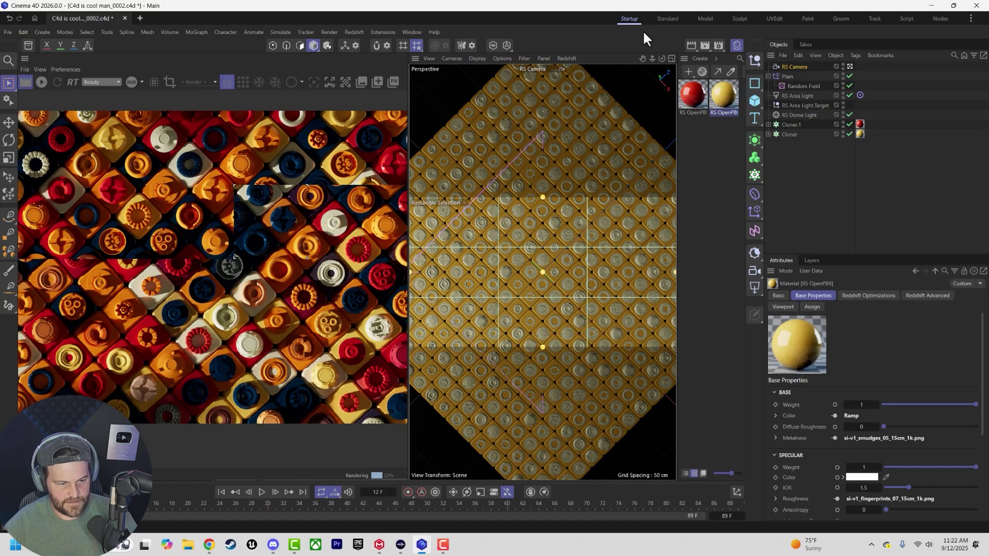
pyautogui.click(705, 47)
pyautogui.click(504, 309)
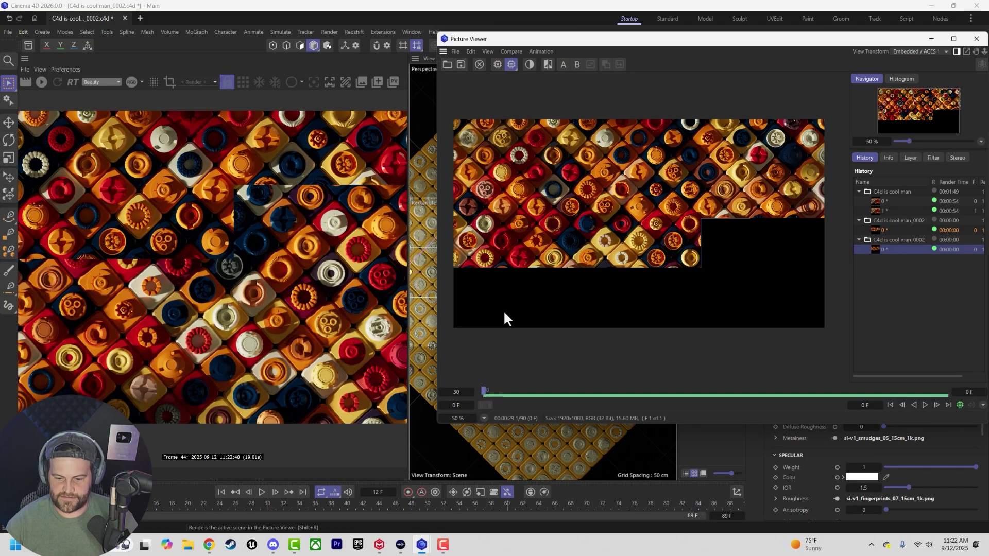